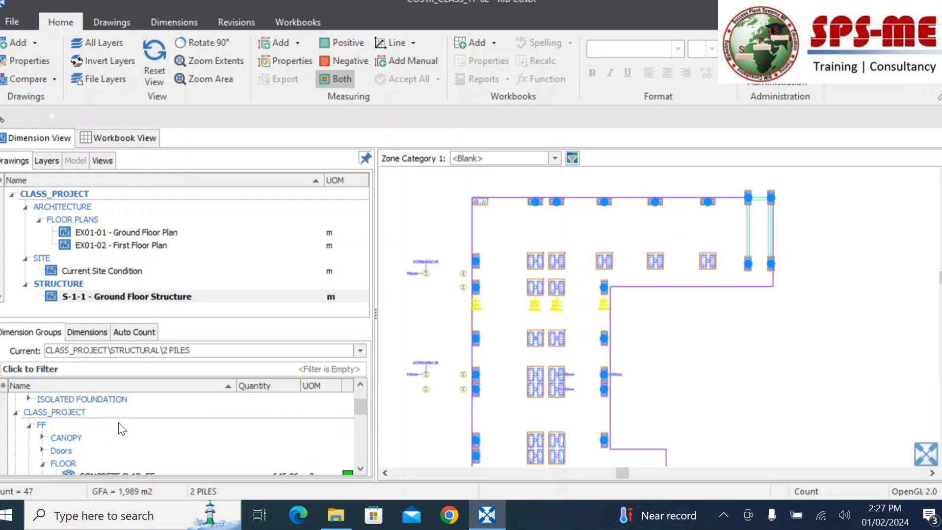
Examine the existing dimension groups down to 2 PILES in STRUCTURAL and the 800 x 1800 x 900mm pile cap on the ground floor structure drawing.
scroll(119, 423, "down", 1)
scroll(116, 412, "down", 1)
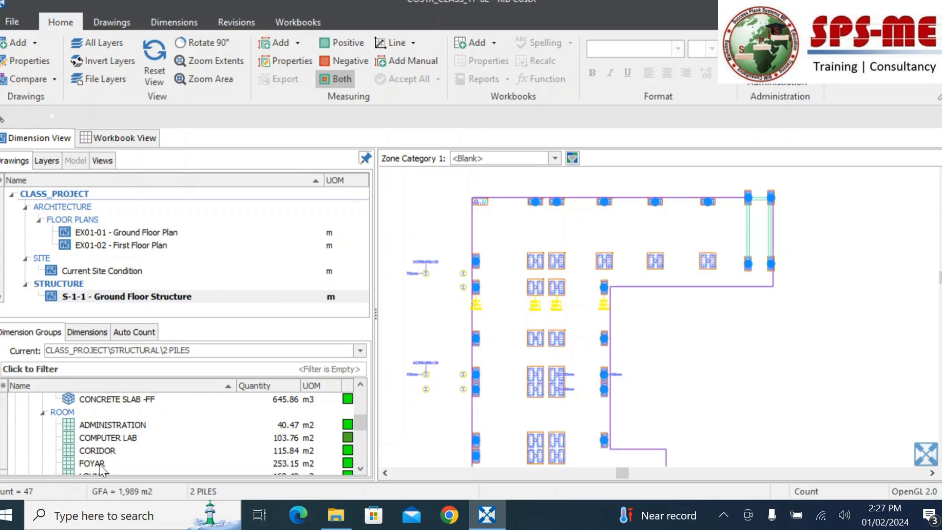
scroll(132, 450, "down", 1)
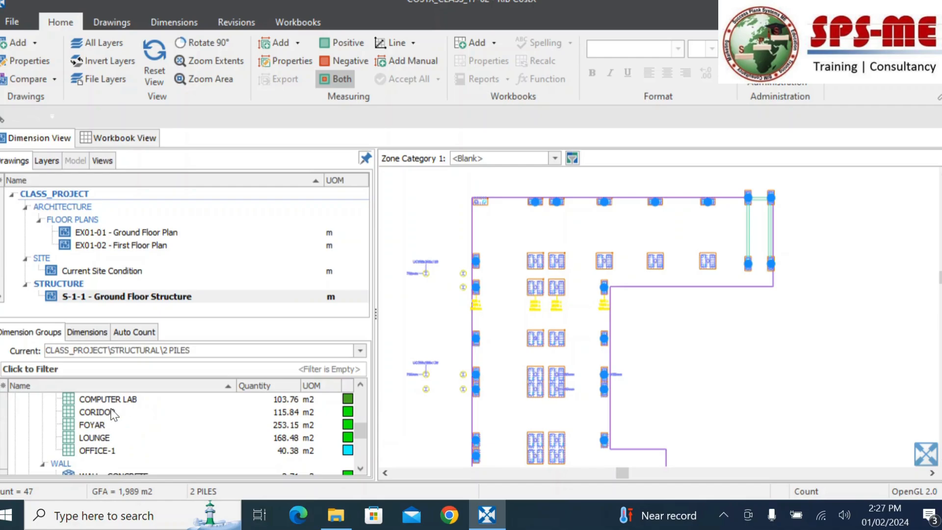
scroll(98, 429, "down", 2)
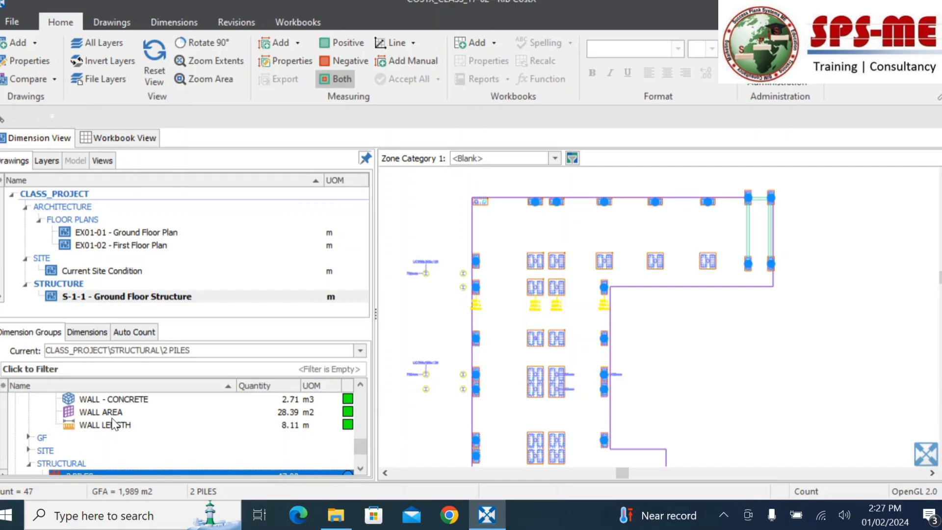
scroll(176, 415, "down", 1)
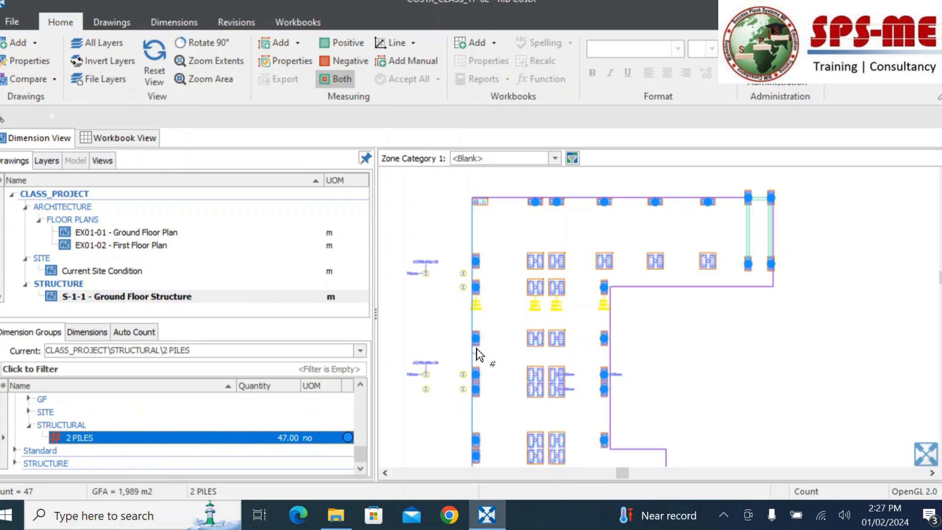
scroll(479, 353, "up", 3)
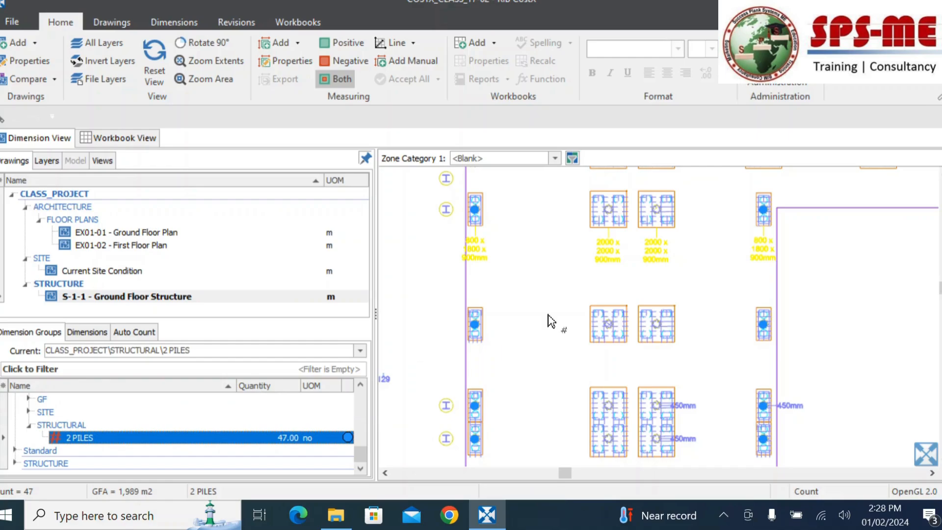
left_click(723, 515)
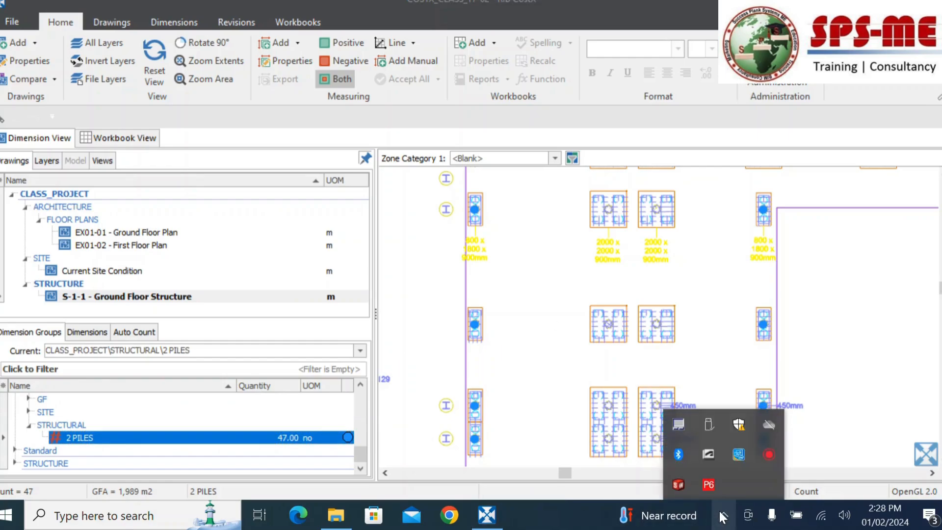
left_click(723, 516)
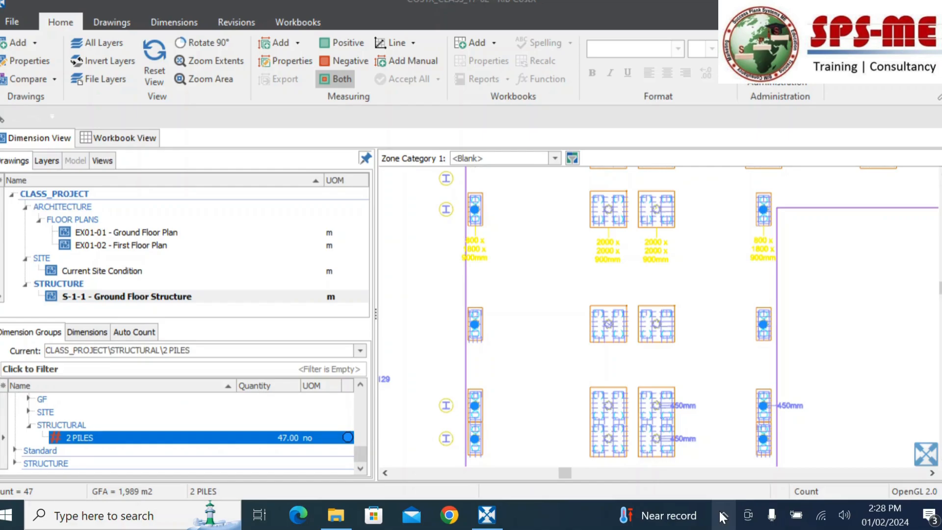
scroll(488, 204, "up", 3)
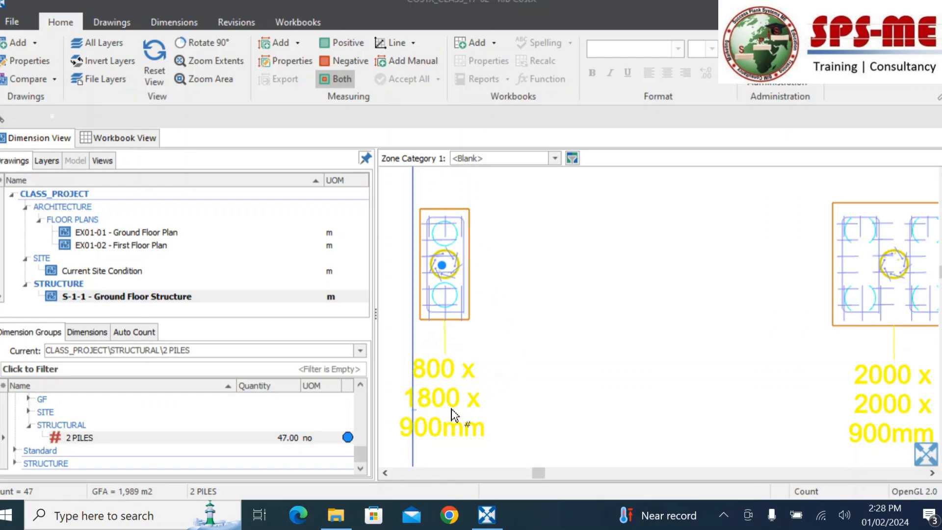
Start a new dimension group named PILE CAP 2 PILE 800X1800X900 in the CLASS_PROJECT\STRUCTURAL folder.
left_click(79, 438)
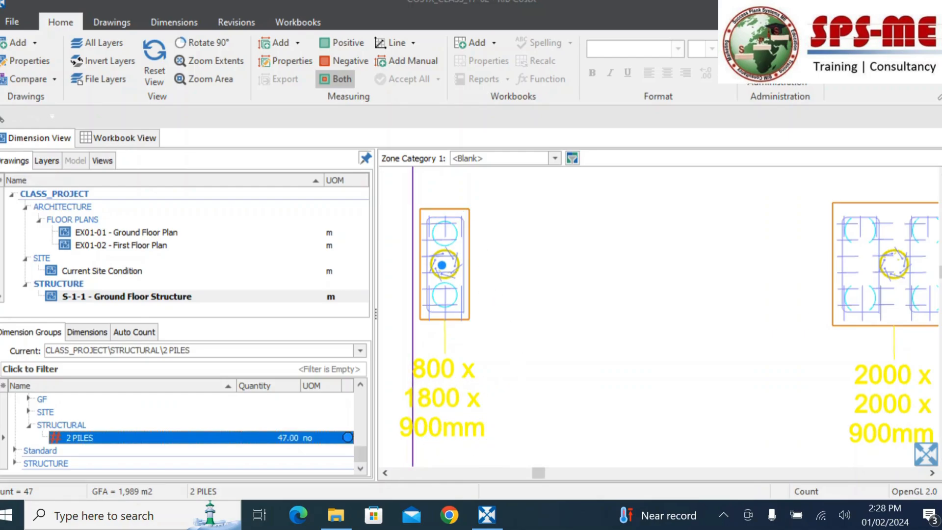
left_click(178, 25)
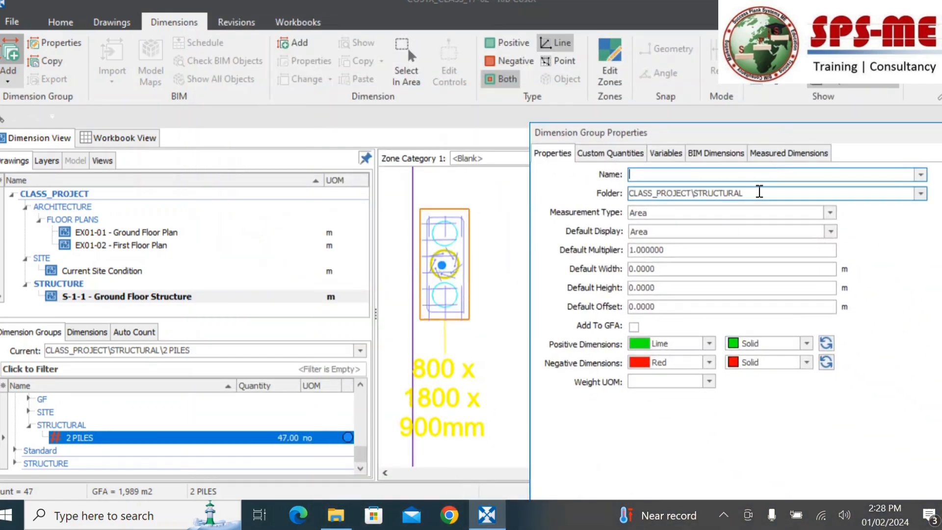
type("800")
key("BackSpace")
key("BackSpace")
key("BackSpace")
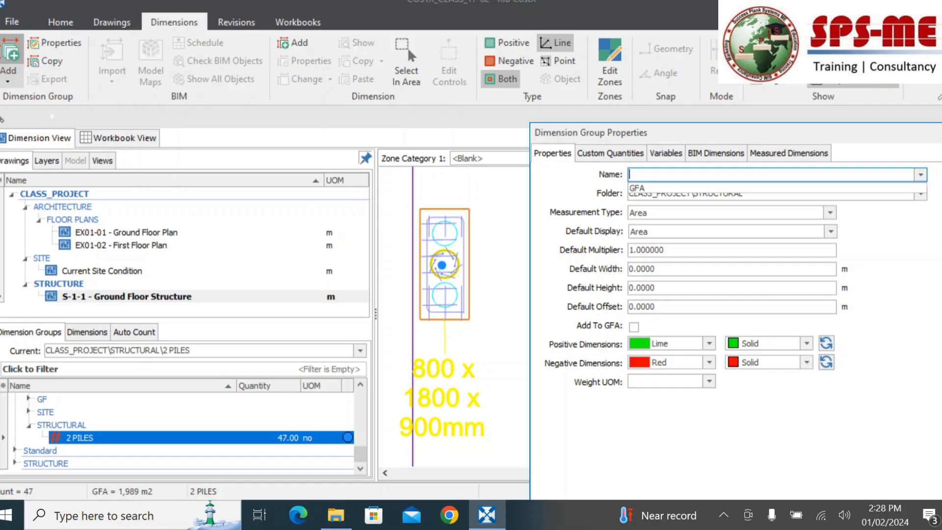
type("PILE CAP 2 PILE 800X")
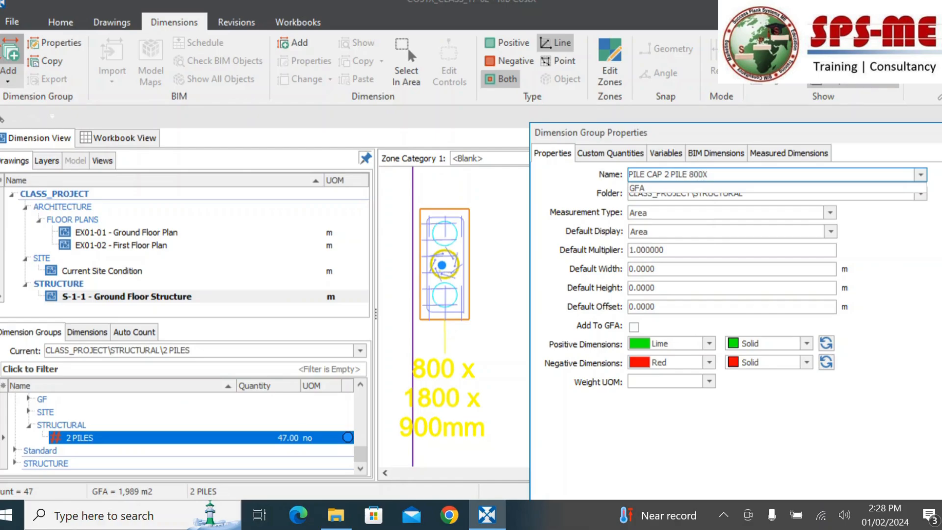
type("1800X900")
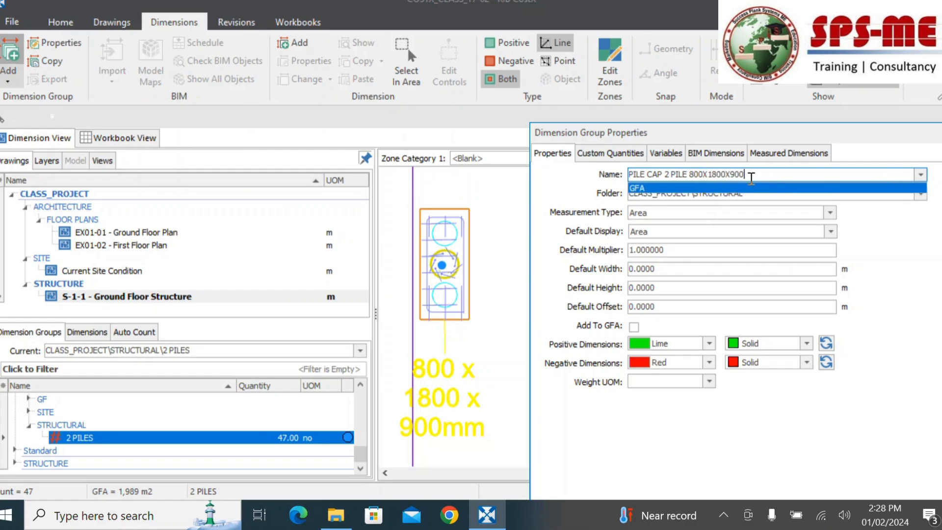
left_click(879, 321)
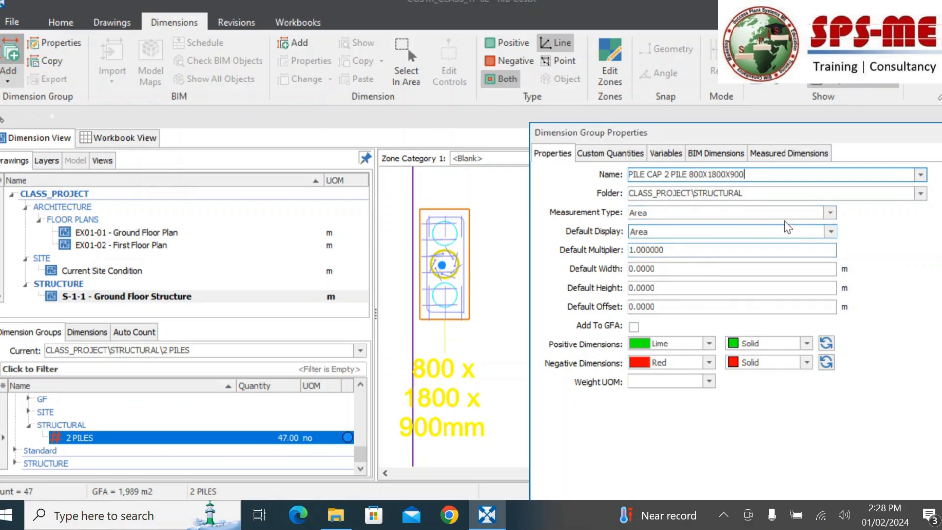
Set the new group's measurement type to Count and default display to Volume, and add the group to the project.
left_click(831, 220)
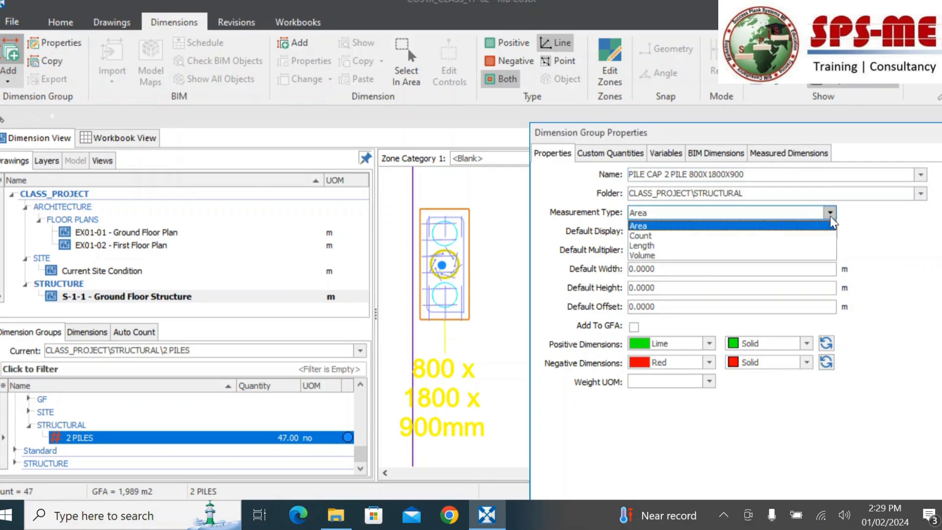
left_click(671, 240)
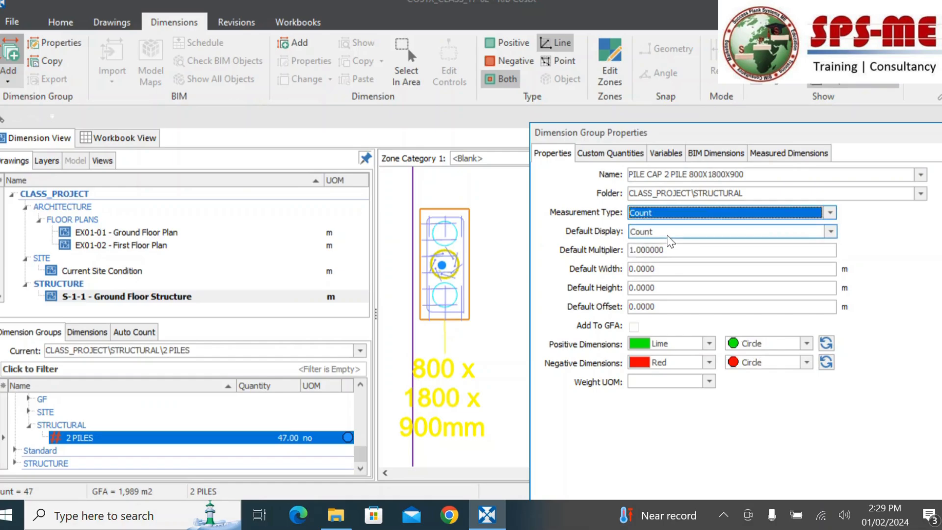
left_click(830, 232)
left_click(644, 287)
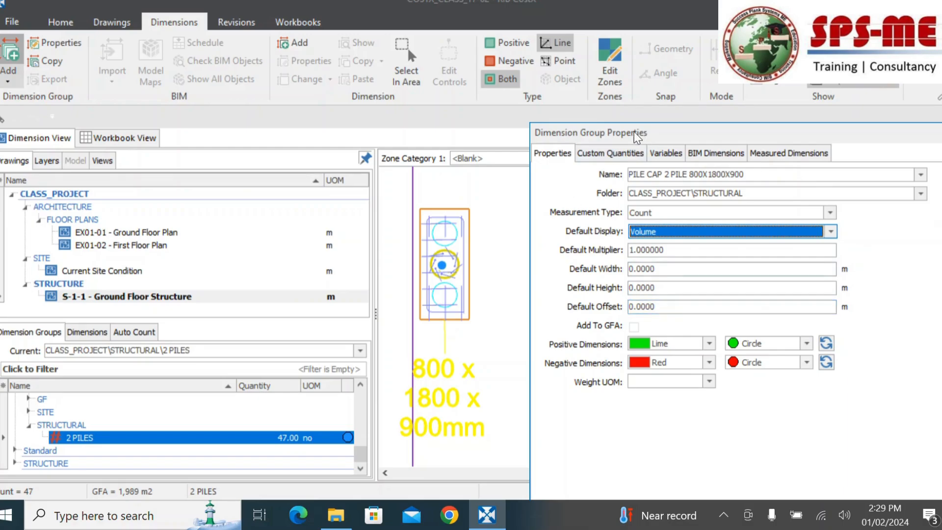
left_click_drag(640, 135, 534, 2)
left_click_drag(597, 2, 532, 82)
left_click(902, 101)
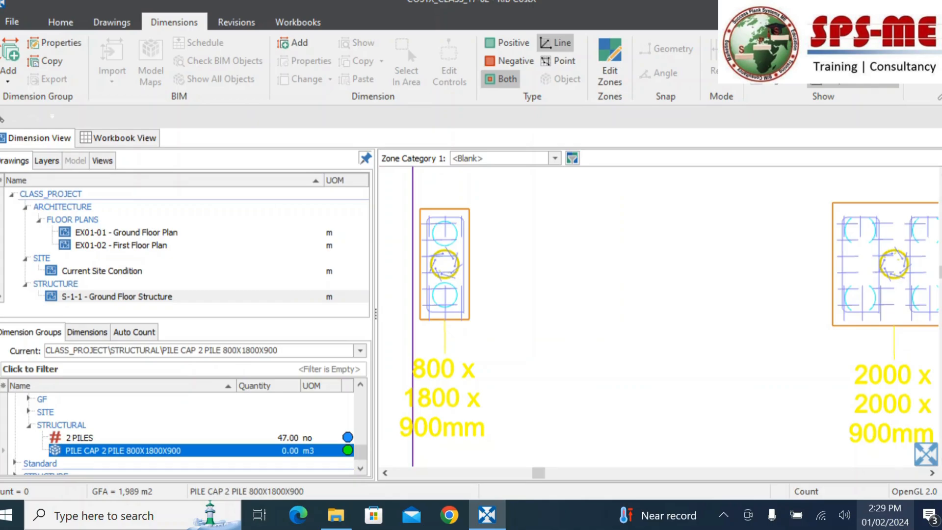
Clear the Length formula in the measured dimensions of the PILE CAP 2 PILE 800X1800X900 group.
double_click(162, 451)
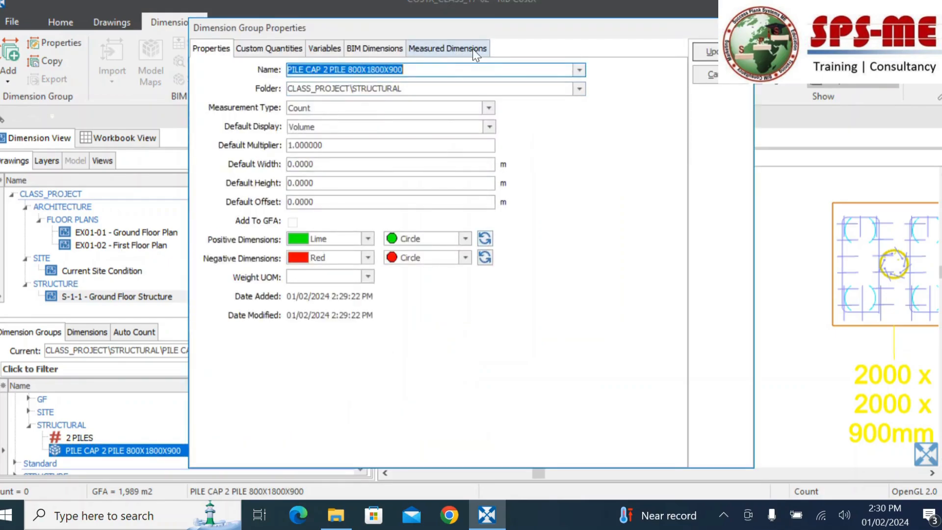
left_click(450, 49)
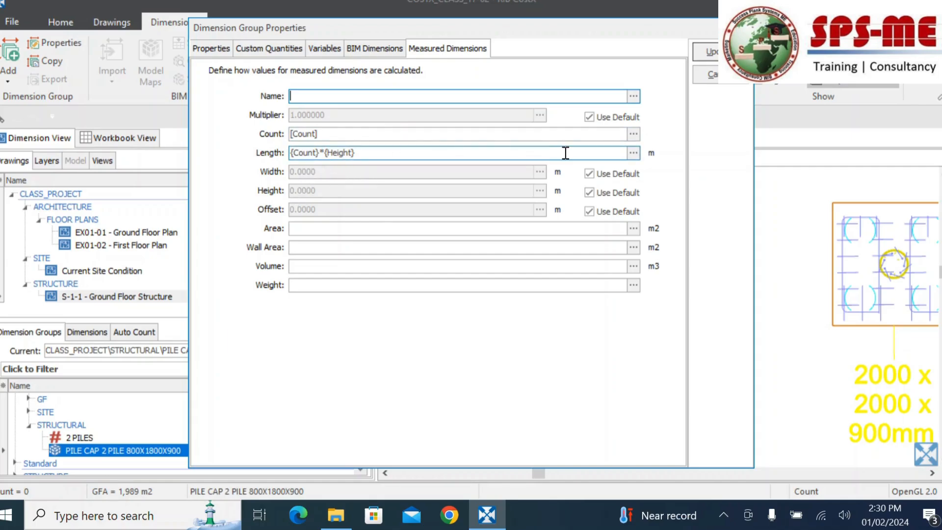
left_click_drag(564, 153, 226, 133)
key("Delete")
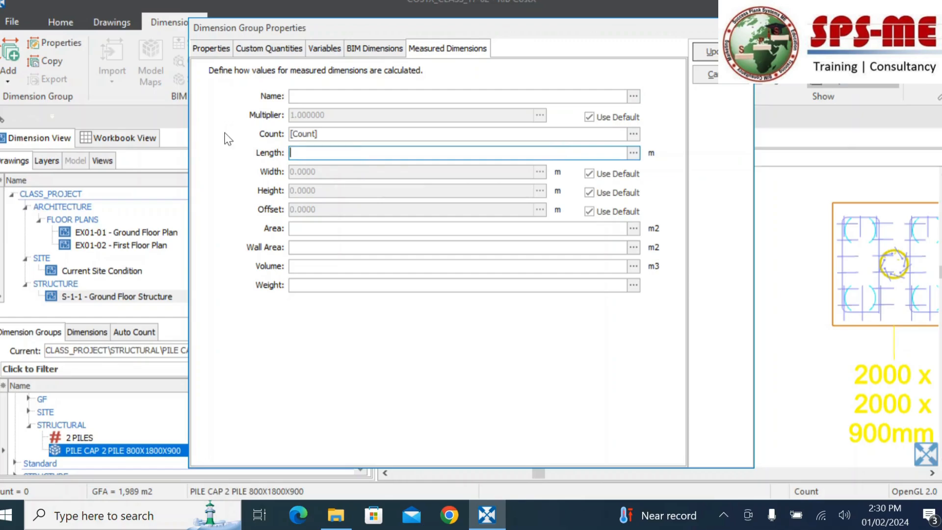
Open the expression editor for Length and insert the mathematical function XNUMBER.
left_click(634, 152)
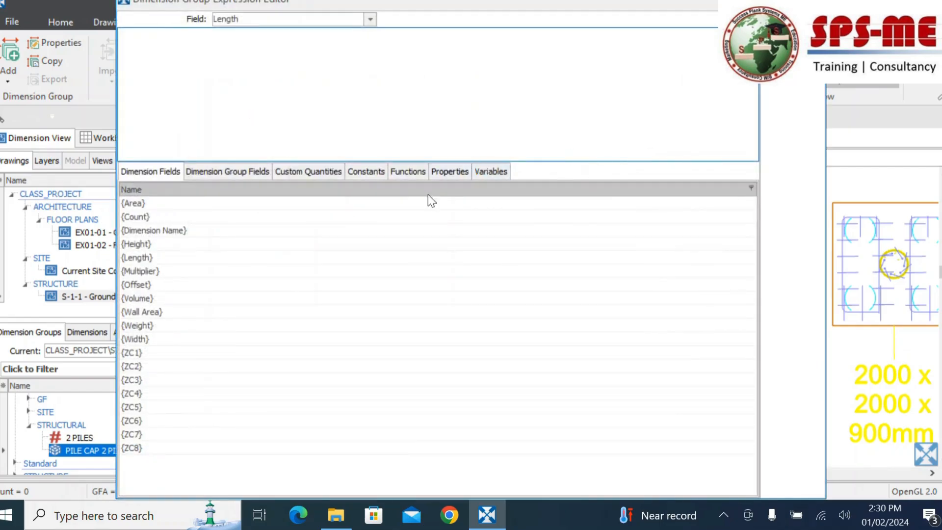
left_click(411, 175)
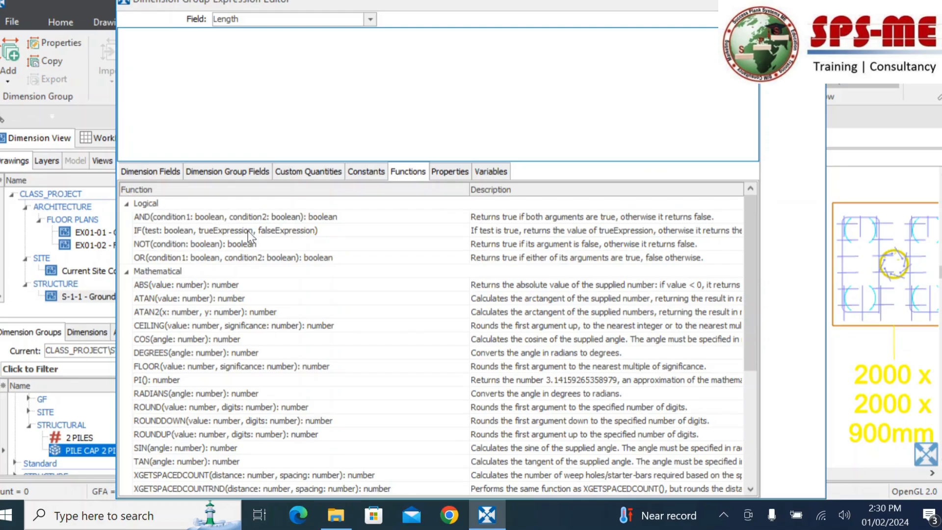
scroll(235, 382, "down", 1)
scroll(235, 382, "down", 3)
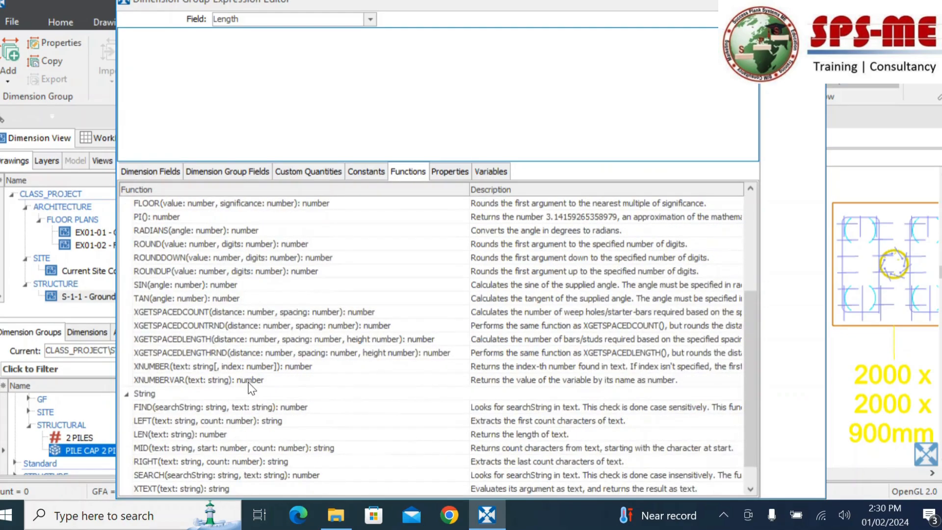
scroll(289, 394, "down", 1)
scroll(290, 394, "up", 3)
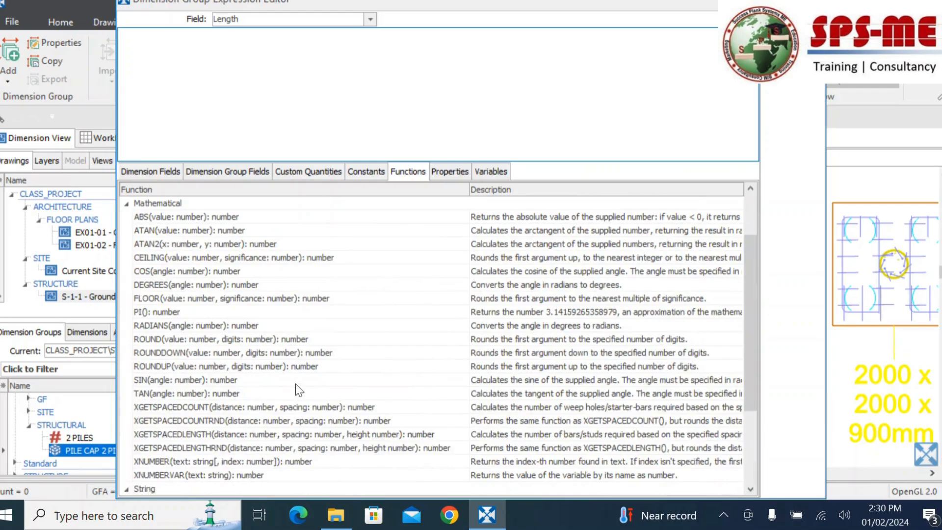
scroll(299, 324, "down", 3)
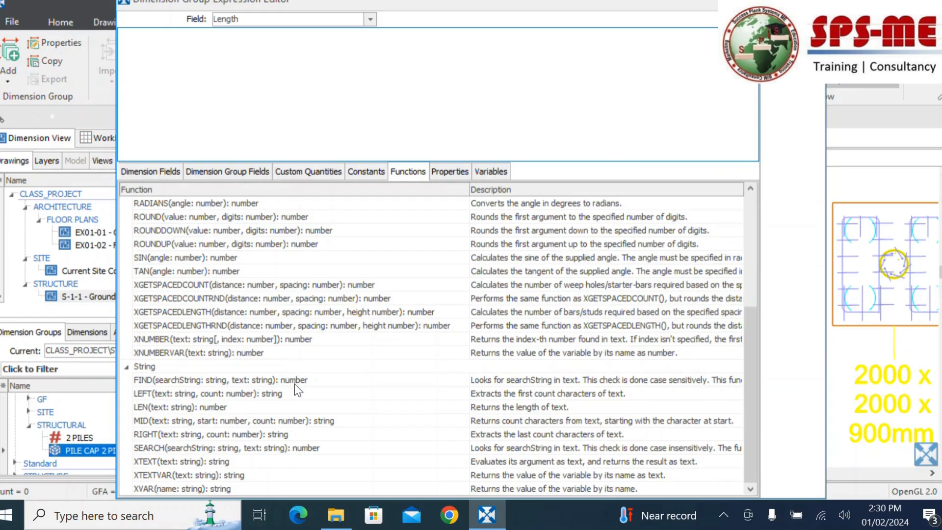
scroll(294, 383, "up", 3)
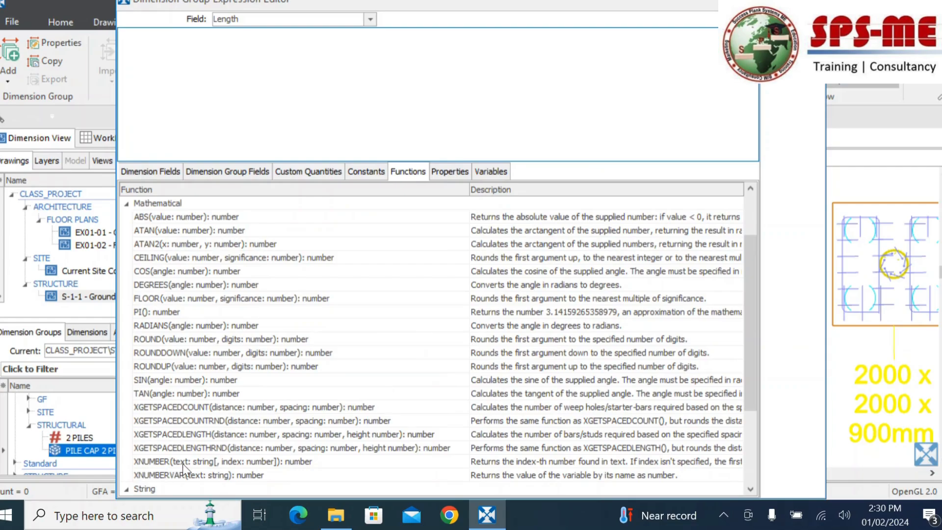
left_click(146, 461)
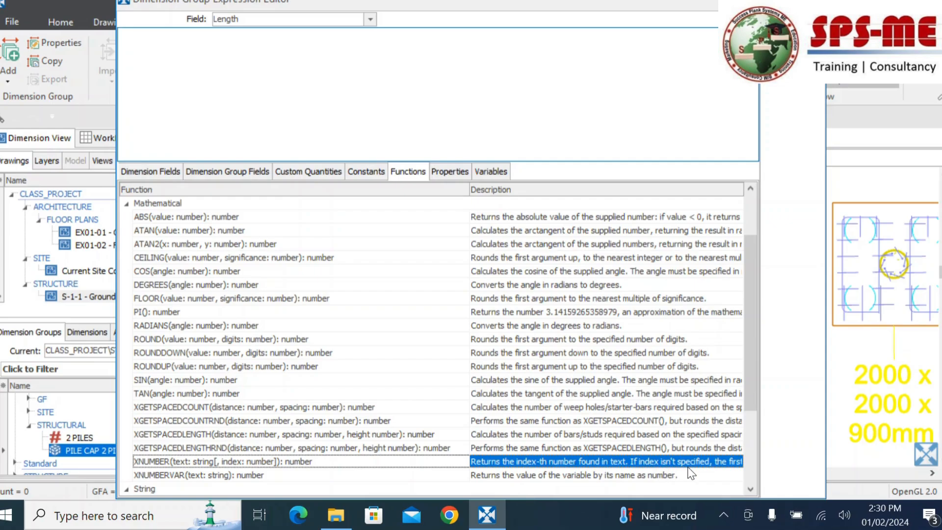
double_click(175, 461)
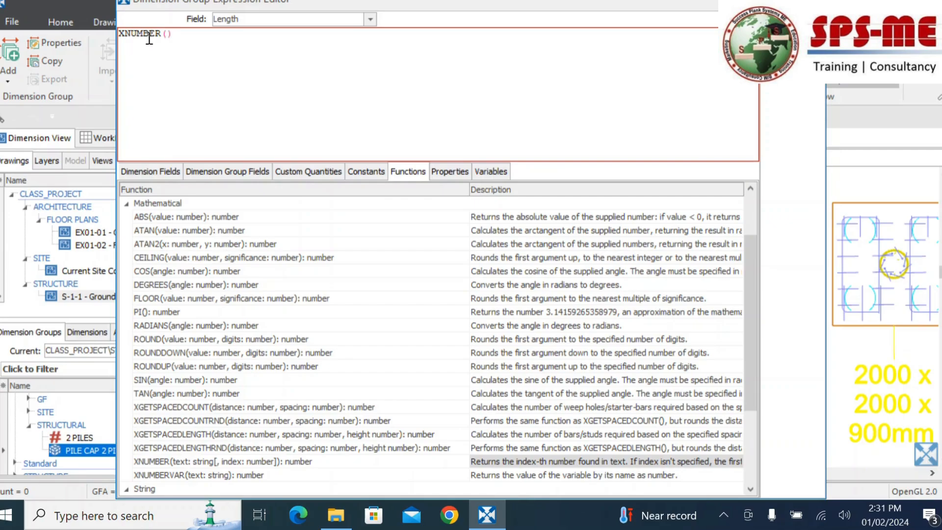
Complete the Length expression as XNUMBER({Dimension Group Name},3)/1000 and apply it to the group's measured dimensions.
left_click_drag(224, 3, 289, 19)
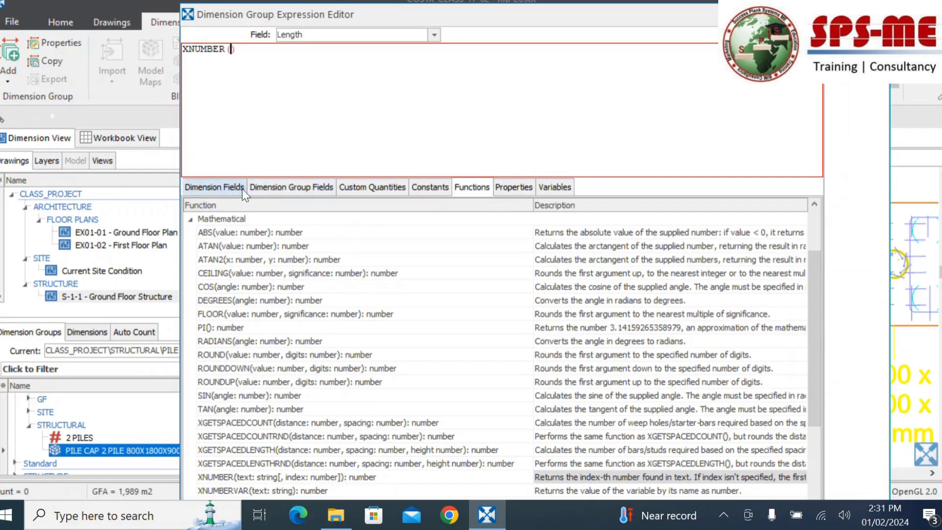
left_click(223, 185)
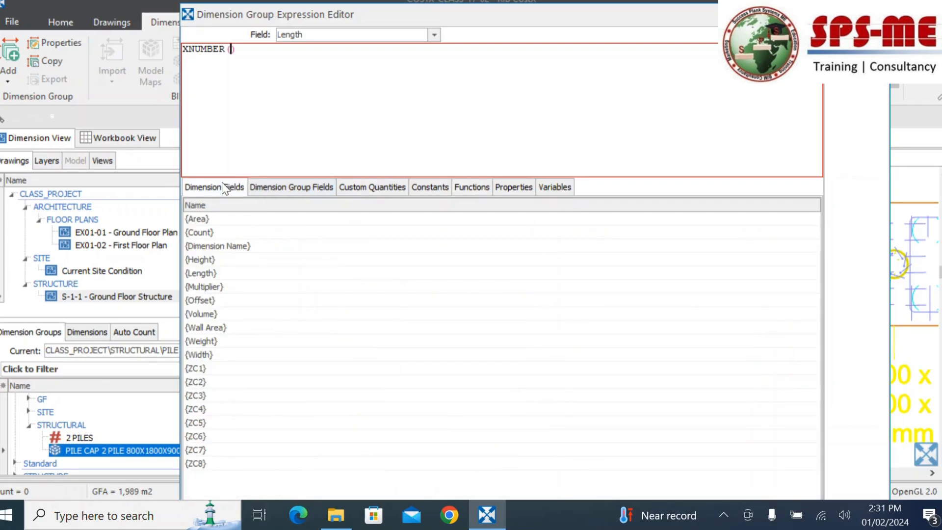
left_click(290, 187)
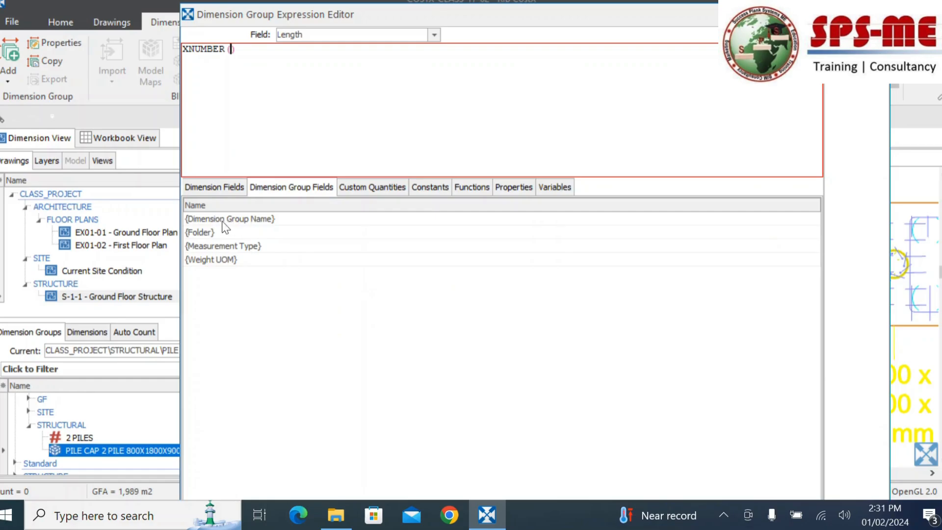
double_click(240, 219)
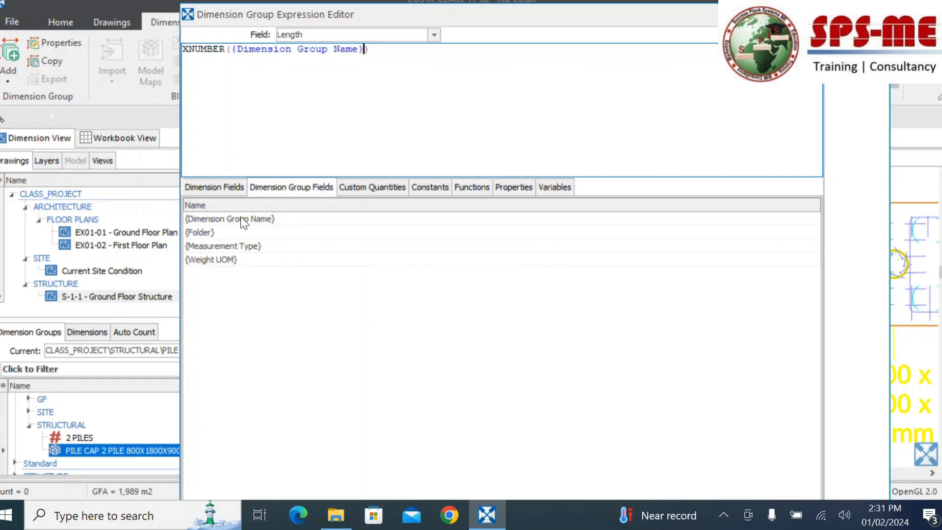
type(",")
left_click_drag(396, 15, 499, 41)
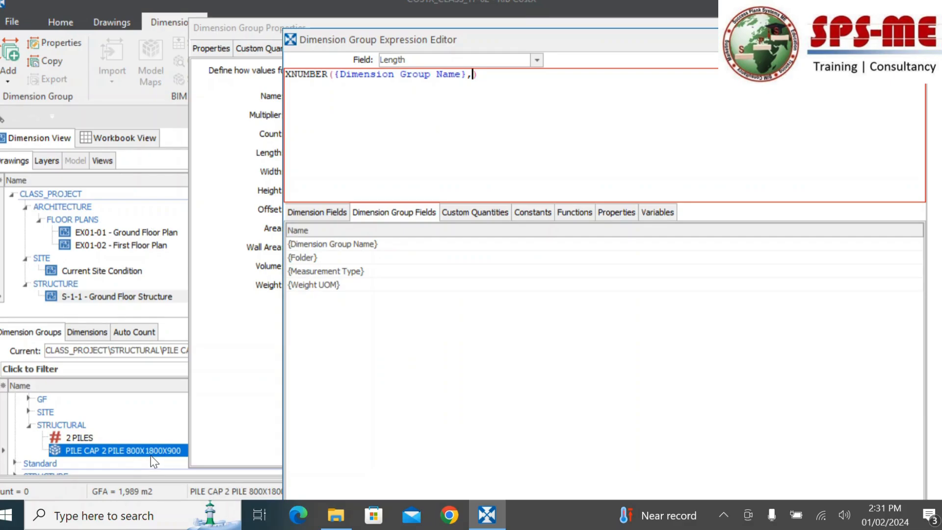
type("3")
type("/100")
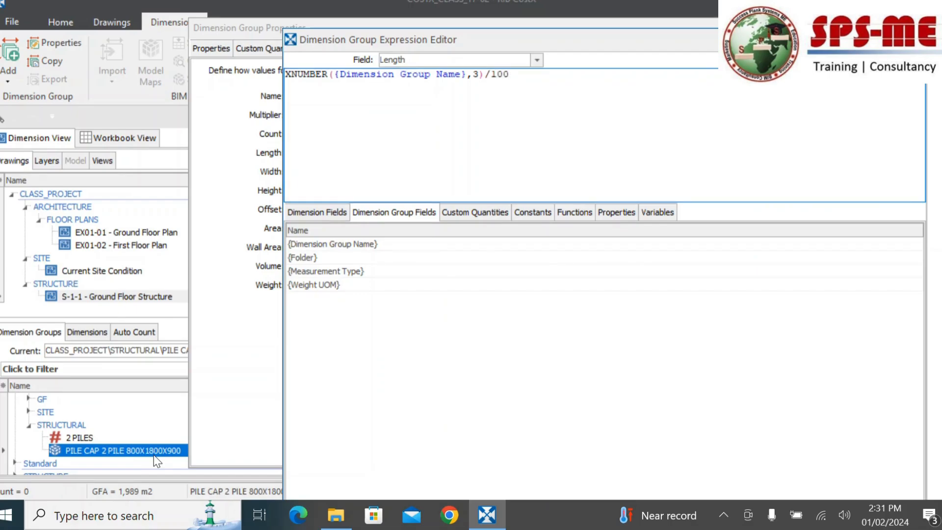
type("0")
left_click_drag(506, 46, 326, 37)
left_click(818, 55)
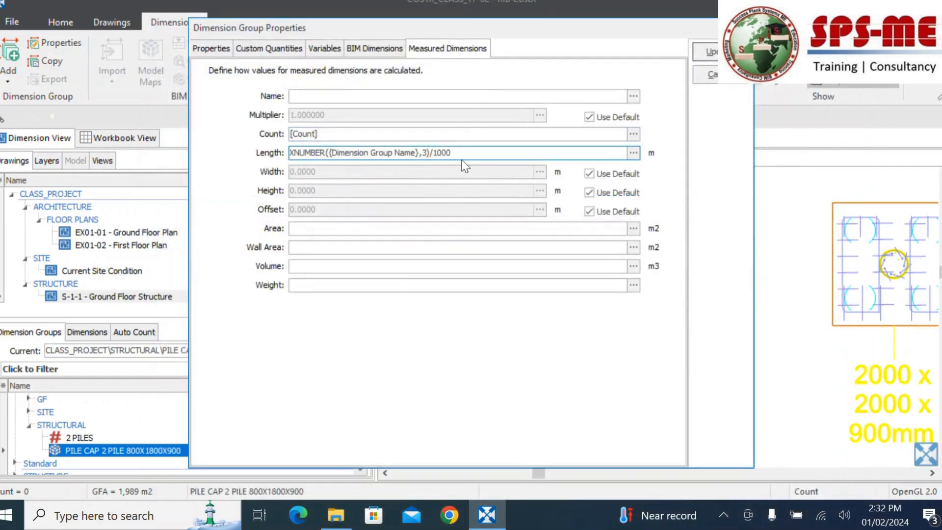
Turn off the default values for Width and Height, and open the expression editor for Width.
left_click(585, 175)
left_click(589, 192)
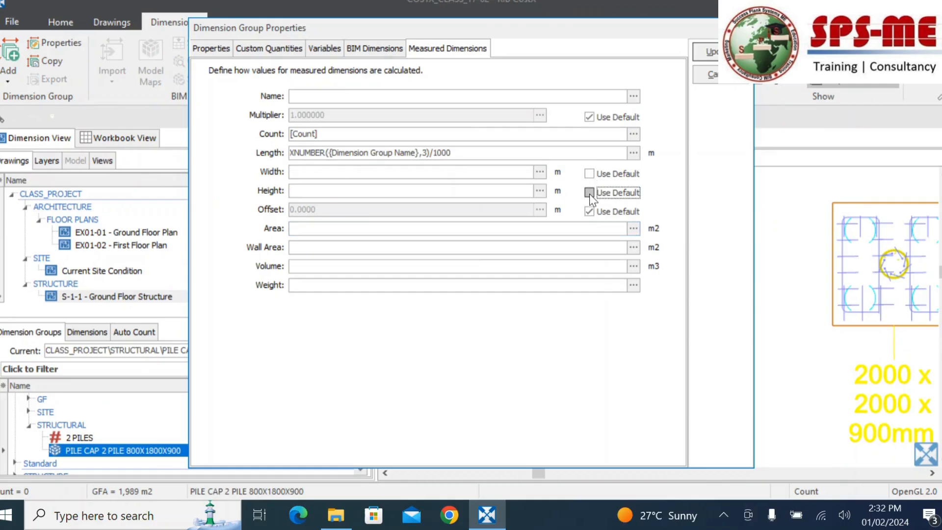
left_click(387, 170)
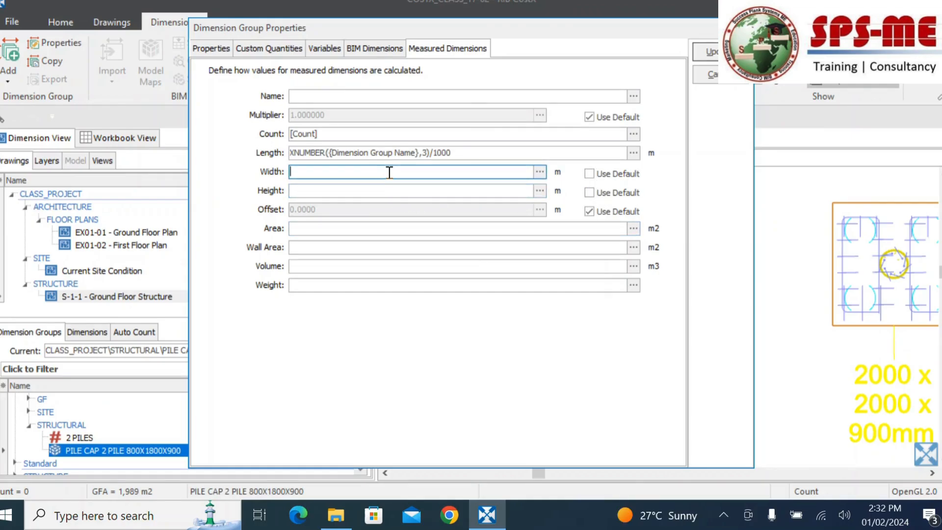
left_click(539, 171)
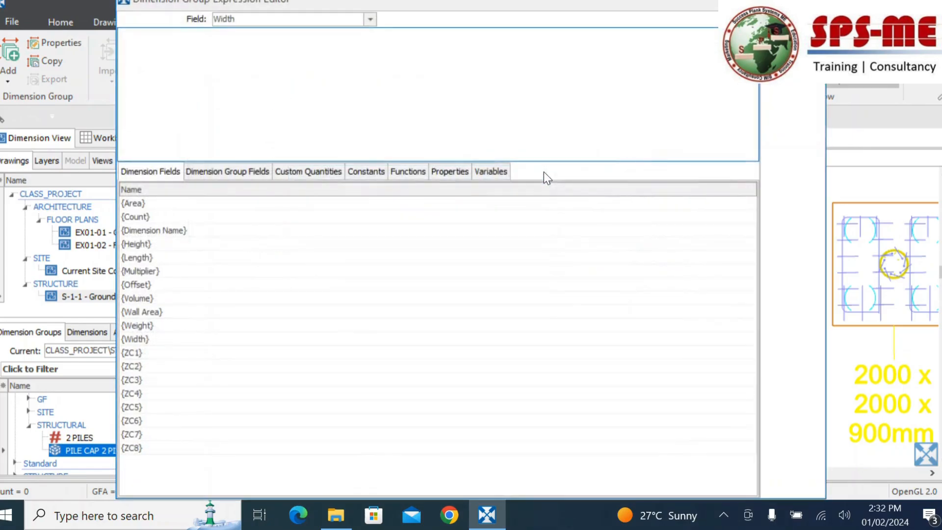
left_click(418, 173)
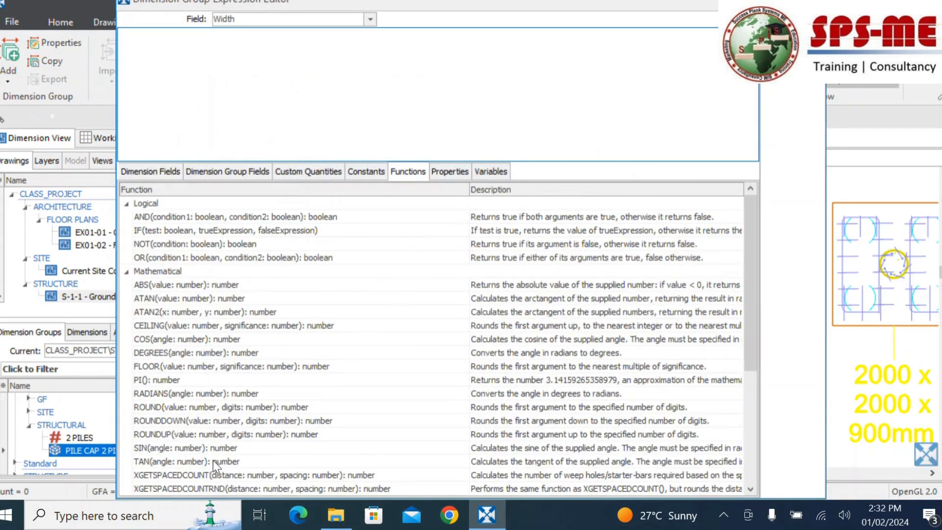
scroll(213, 460, "down", 2)
double_click(191, 463)
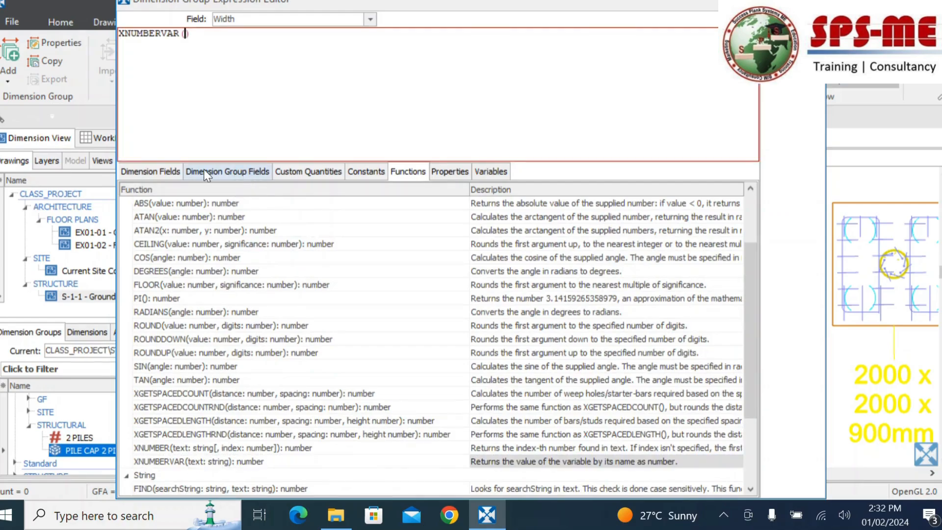
left_click(232, 172)
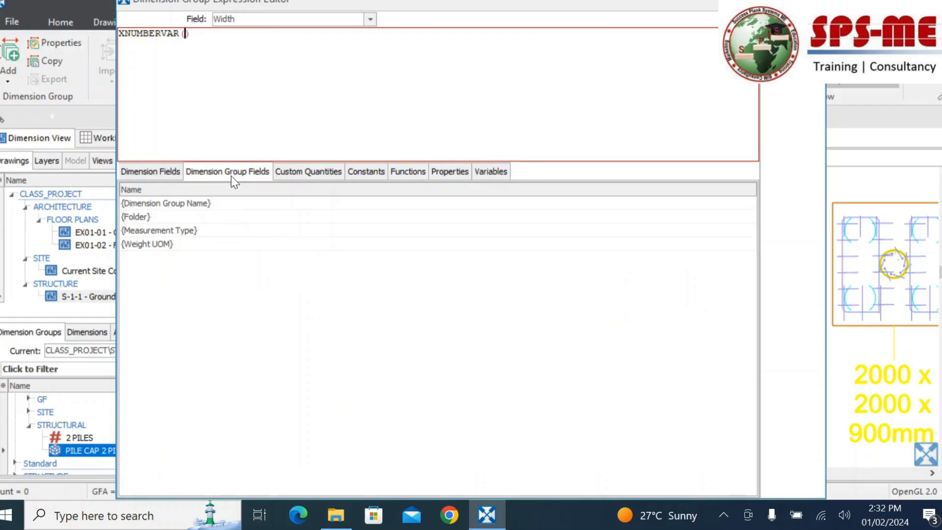
double_click(191, 204)
type(",")
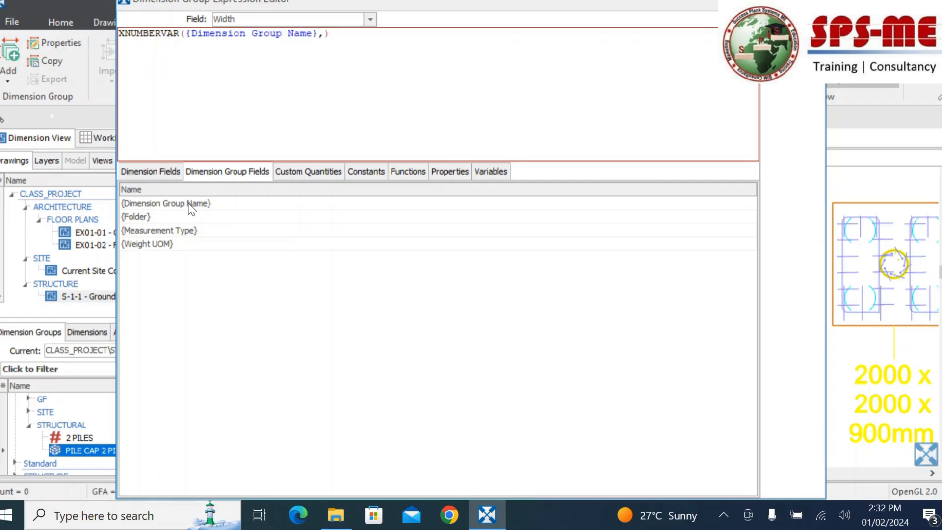
type("2")
left_click(430, 43)
type("/1000")
left_click(336, 33)
type(")")
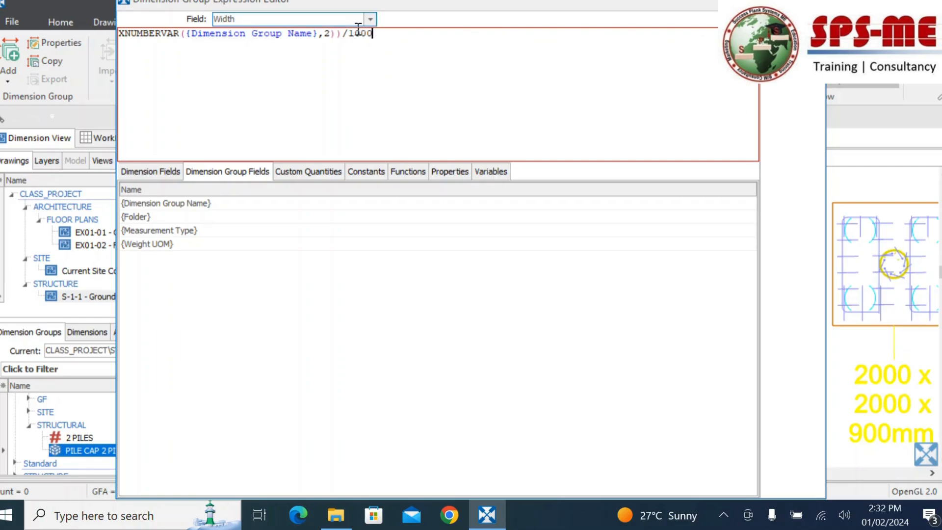
left_click_drag(400, 33, 114, 25)
key("Delete")
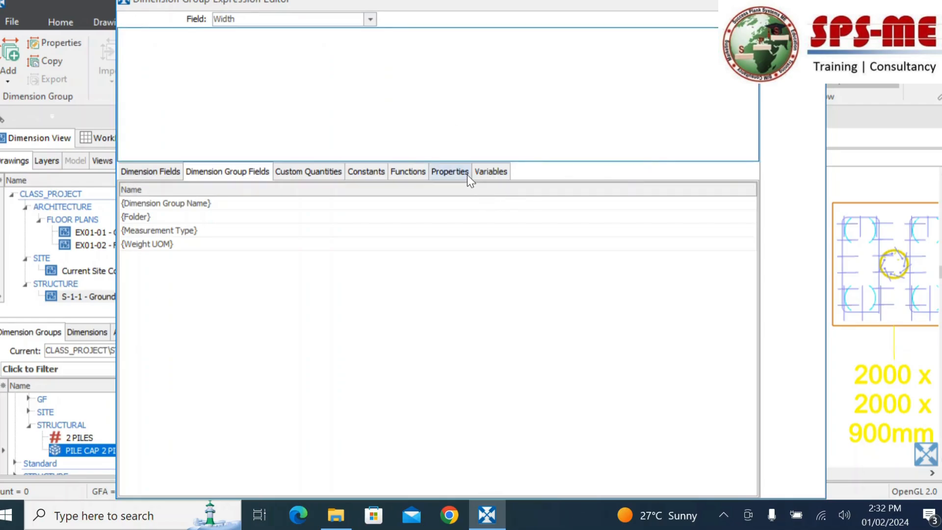
Build the Width expression XNUMBER({Dimension Group Name},2)/1000 and apply it to the measured dimensions.
left_click(409, 172)
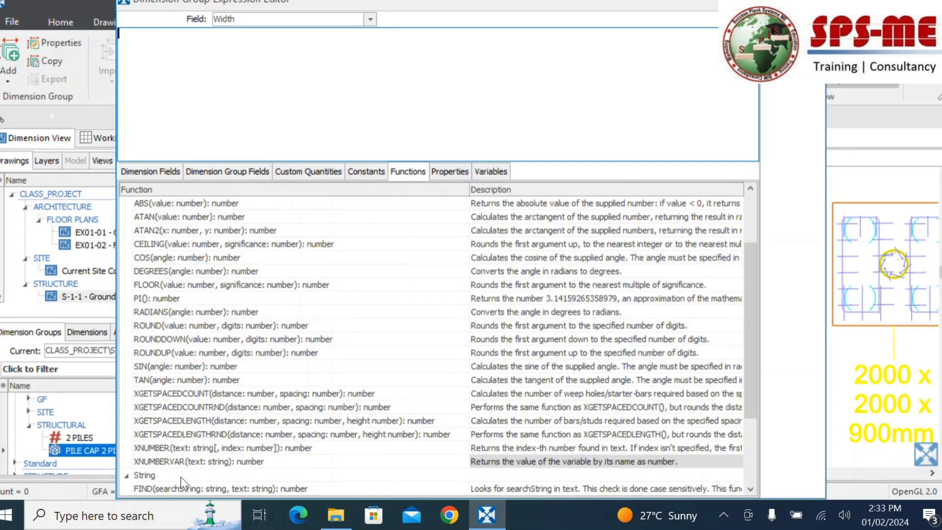
double_click(155, 451)
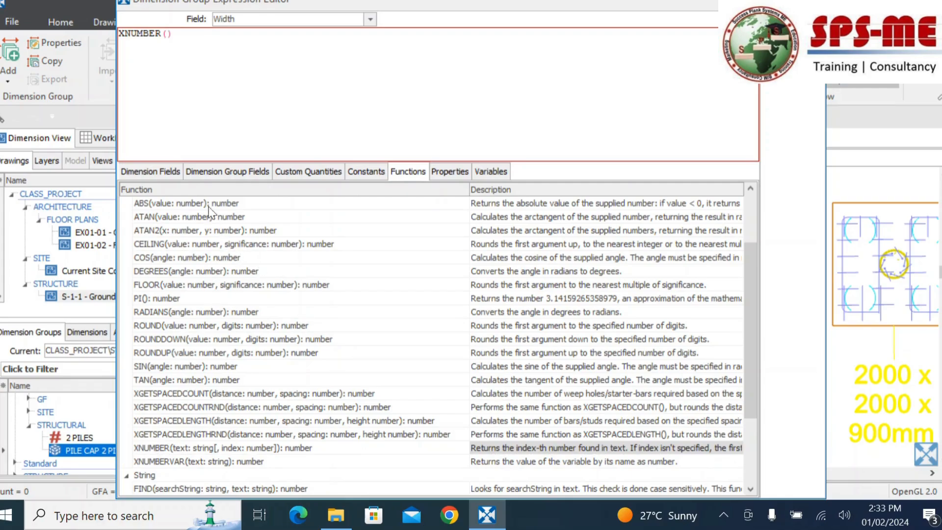
left_click(251, 172)
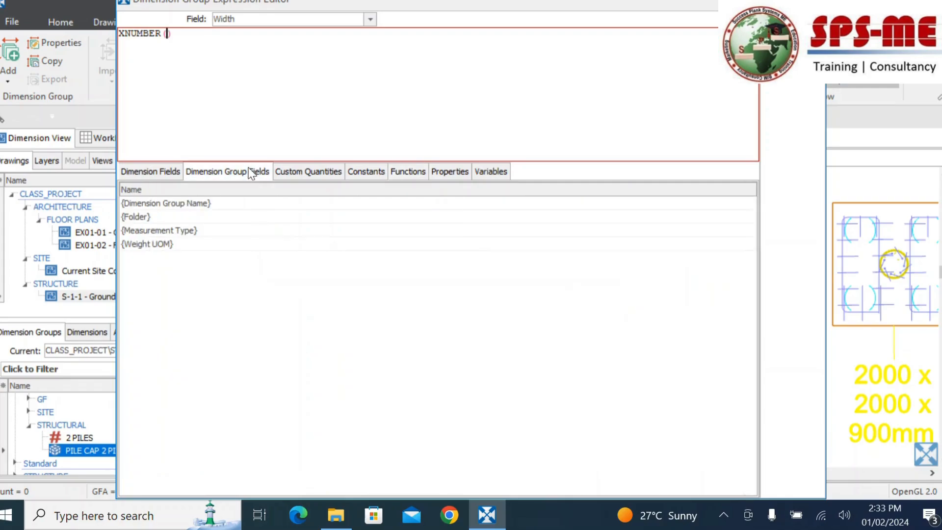
double_click(192, 205)
type(",2")
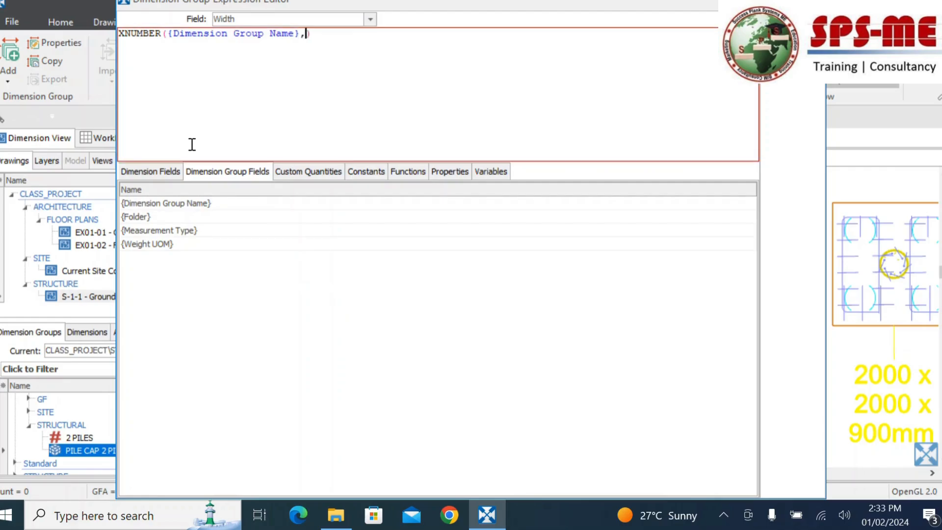
left_click(338, 31)
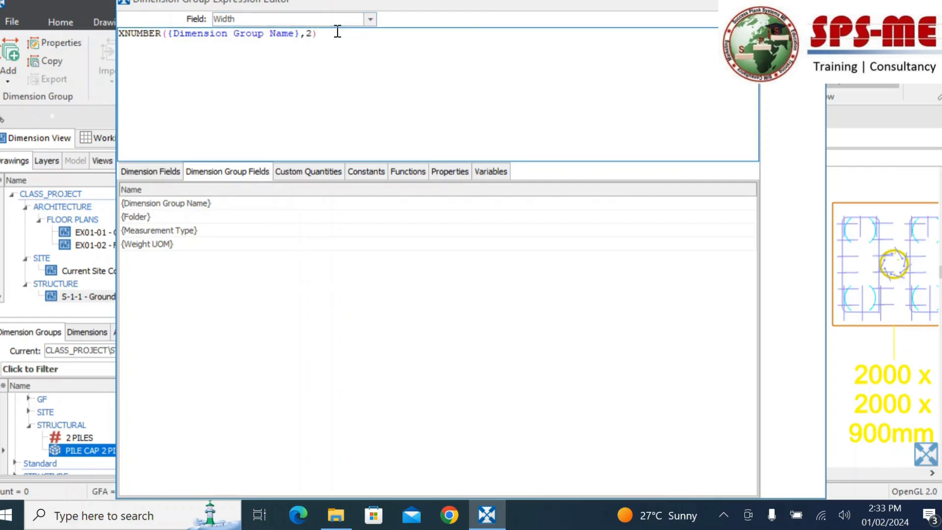
type("/1000")
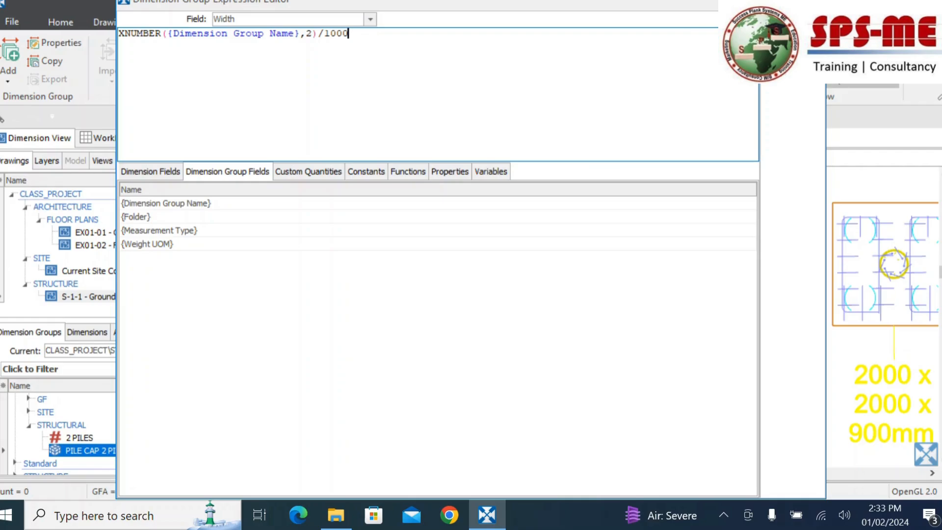
left_click(792, 23)
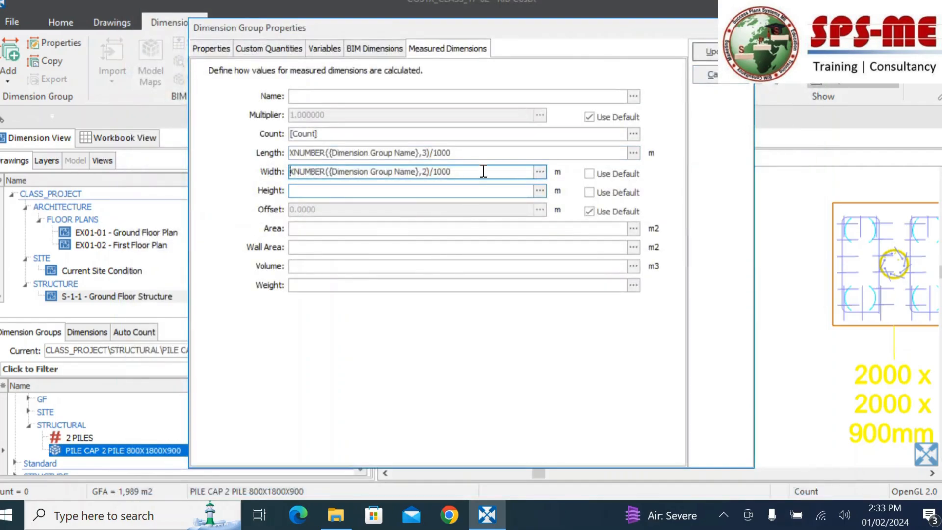
Copy the Width formula into Height and change its index to 4, giving XNUMBER({Dimension Group Name},4)/1000.
key("ctrl+a")
key("ctrl+c")
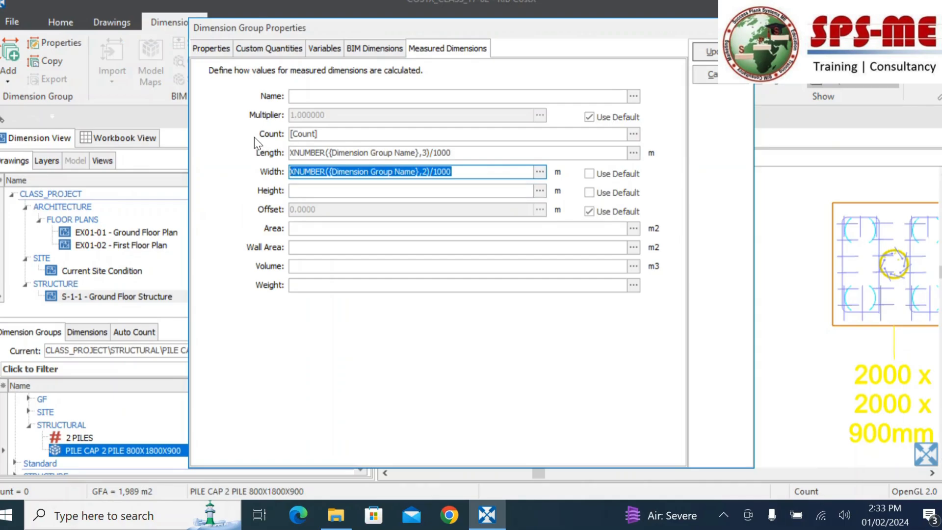
left_click(300, 190)
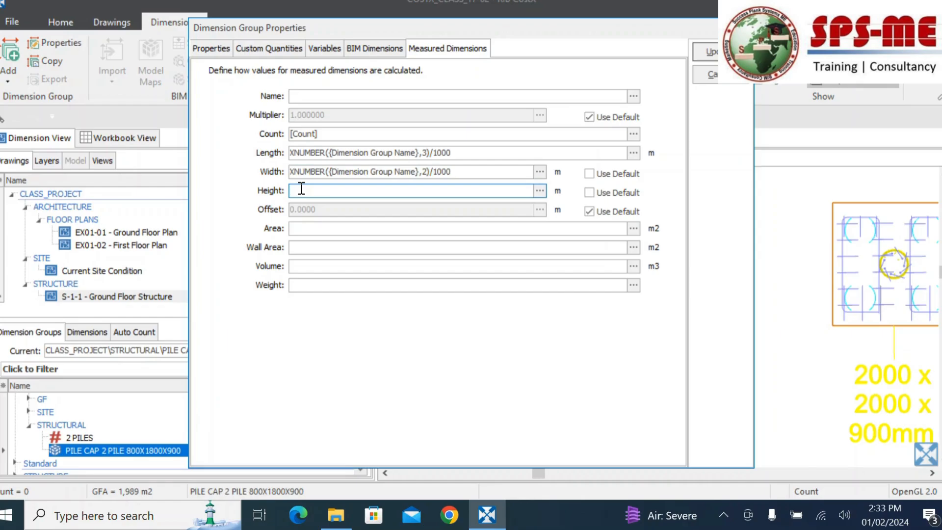
key("ctrl+v")
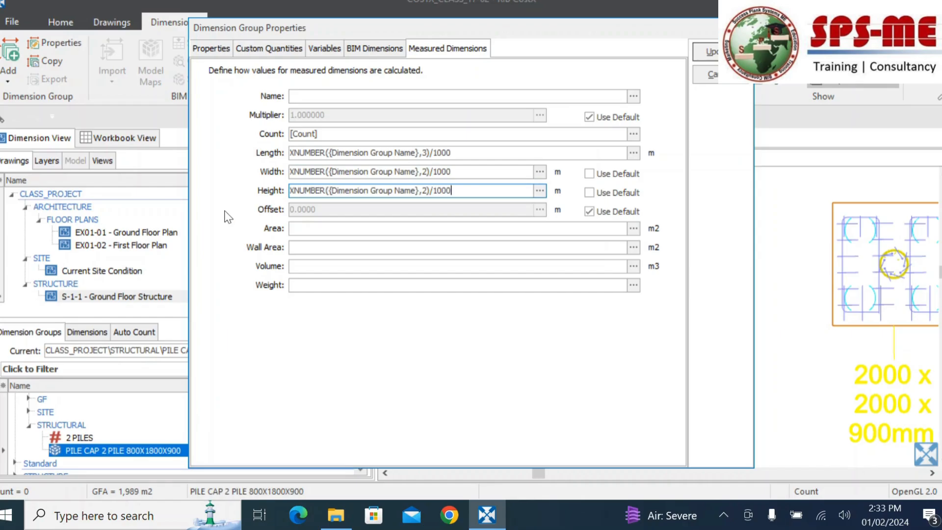
left_click(429, 189)
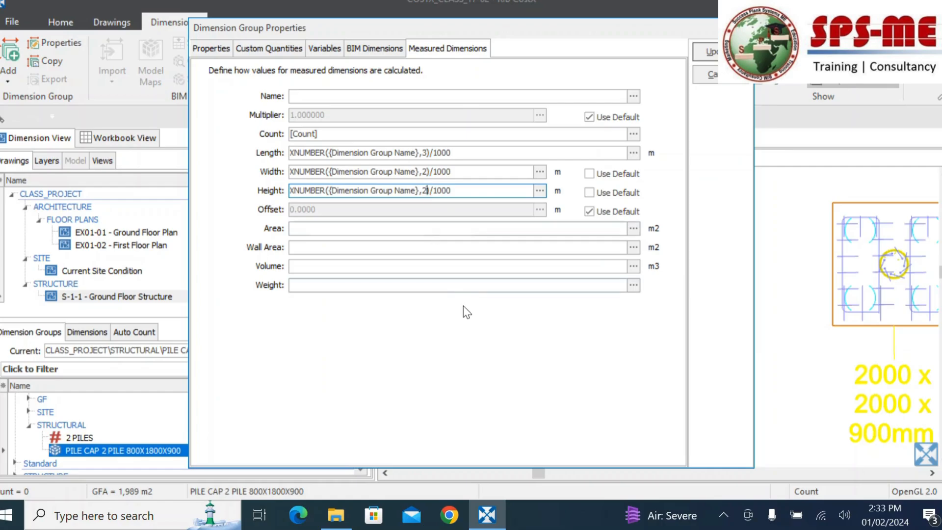
key("BackSpace")
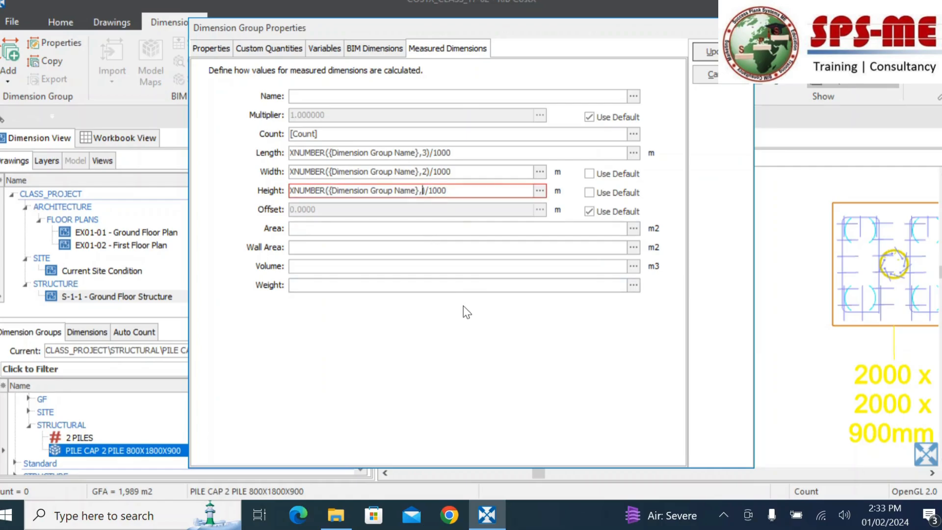
type("4")
left_click(426, 168)
left_click(428, 191)
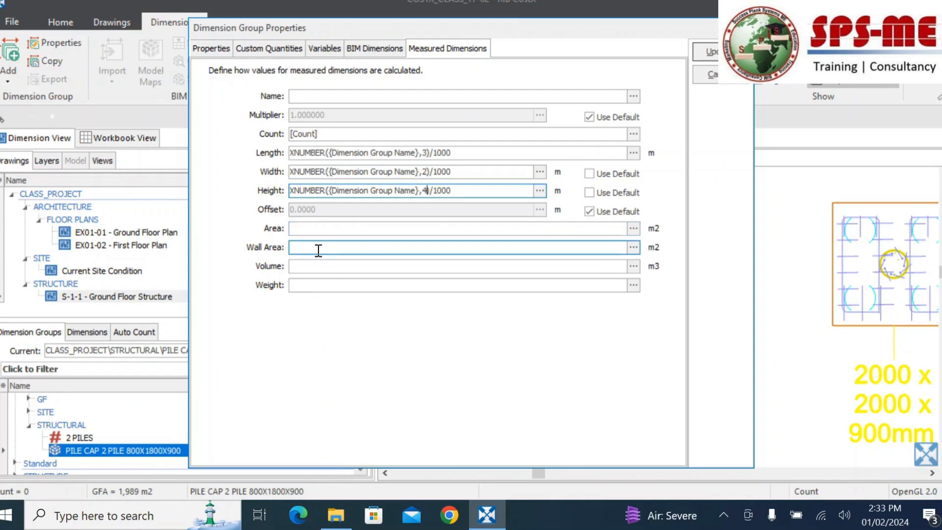
Define the Volume expression as {Length}*{Width}*{Height} and apply it to the measured dimensions.
left_click(316, 265)
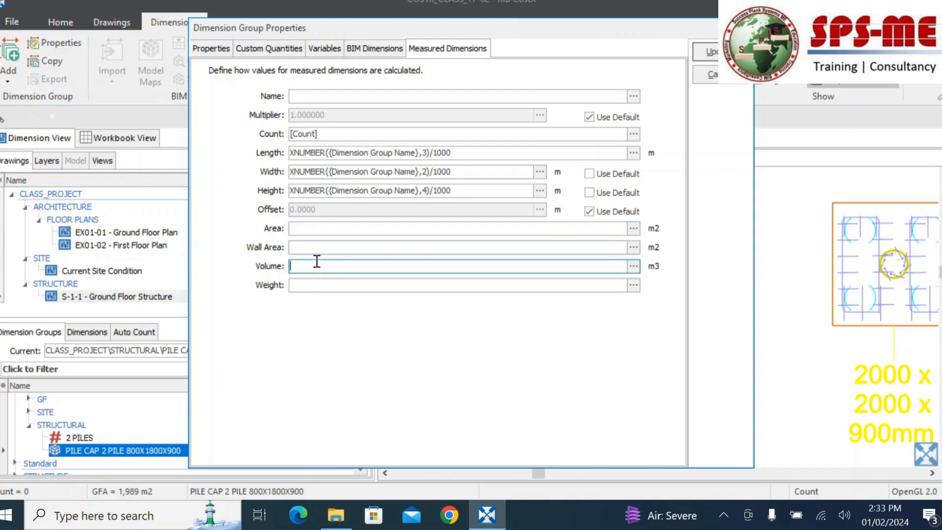
left_click(633, 269)
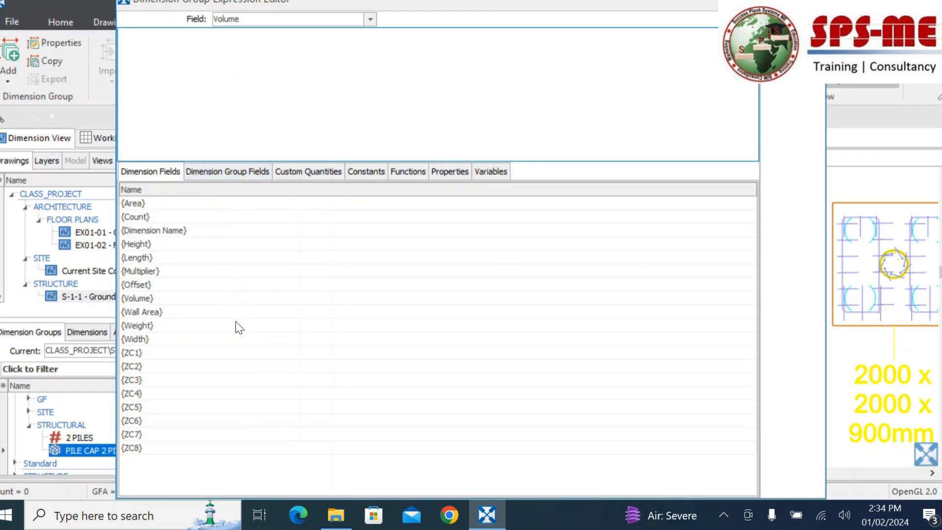
double_click(137, 257)
type("*")
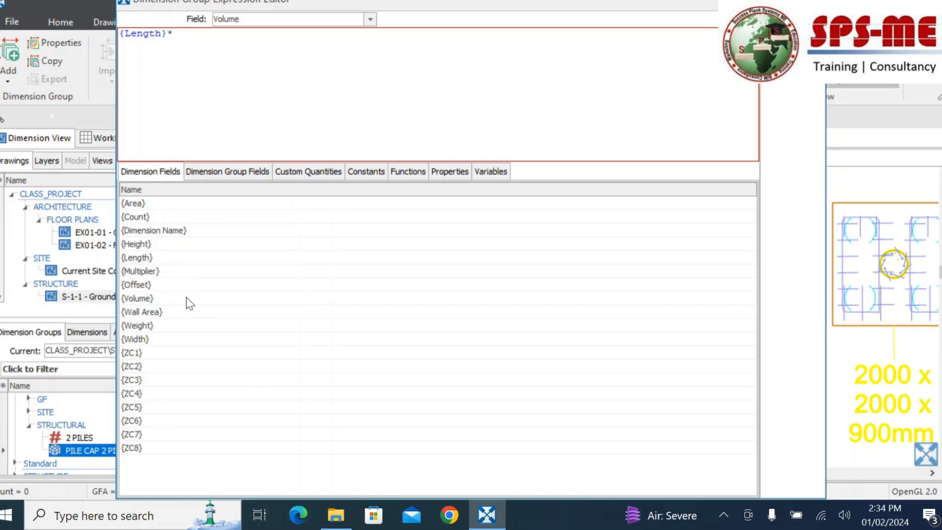
double_click(137, 338)
type("*")
left_click(140, 244)
double_click(139, 245)
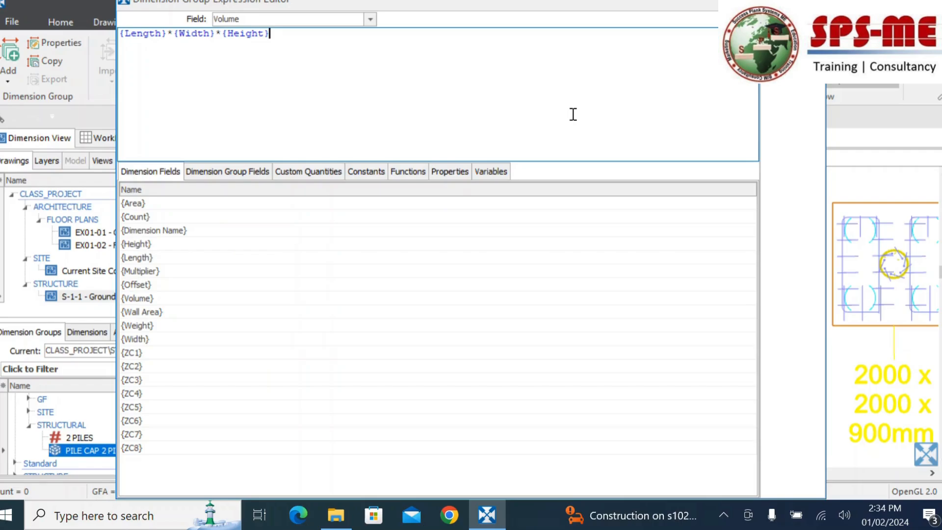
left_click(793, 24)
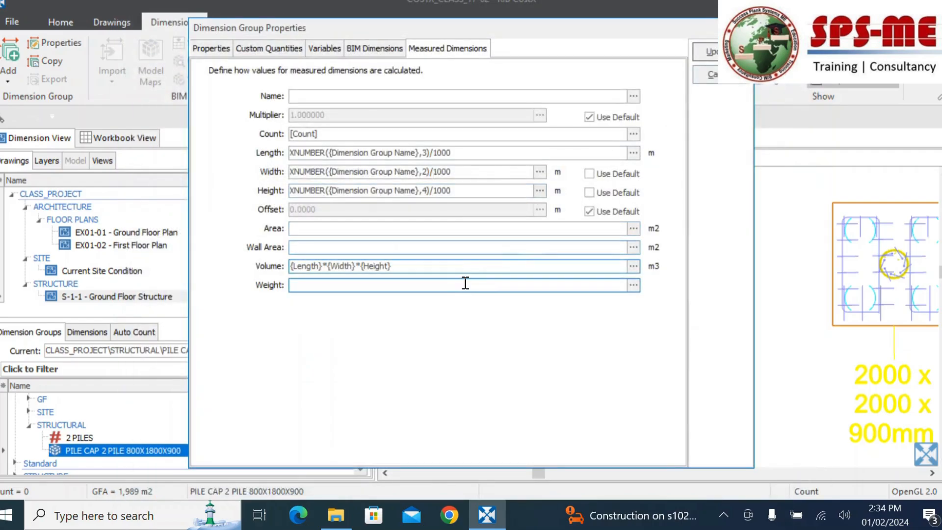
Define the Area expression as {Length}*{Width} for the measured dimensions and update the dimension group.
left_click(328, 231)
left_click(633, 228)
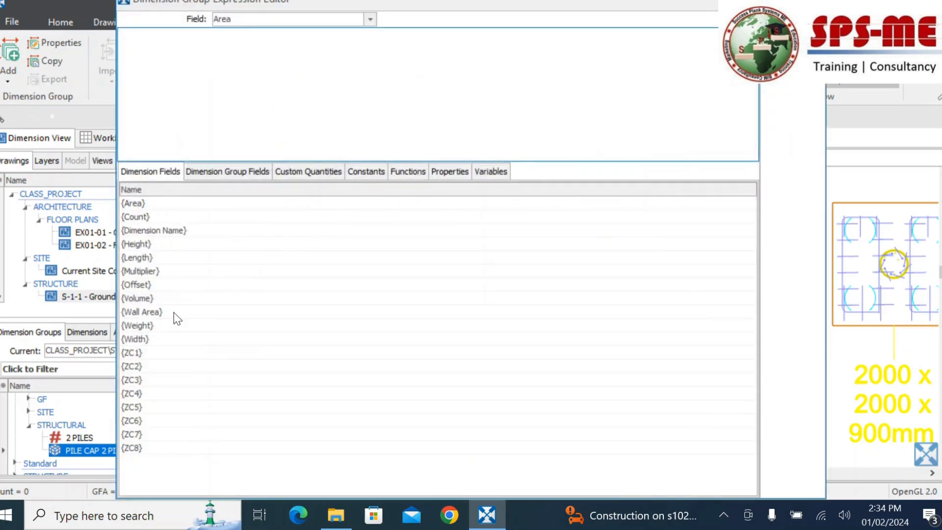
double_click(140, 258)
type("*")
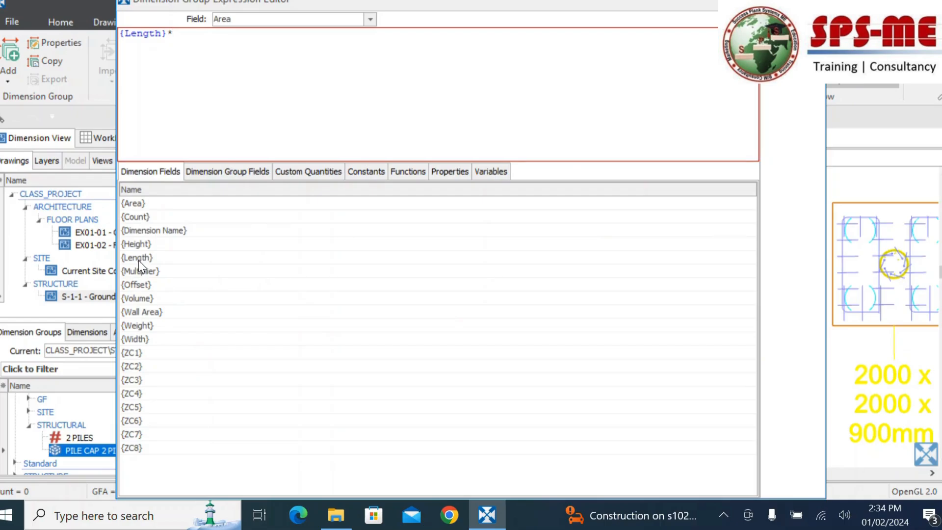
double_click(139, 339)
left_click(790, 24)
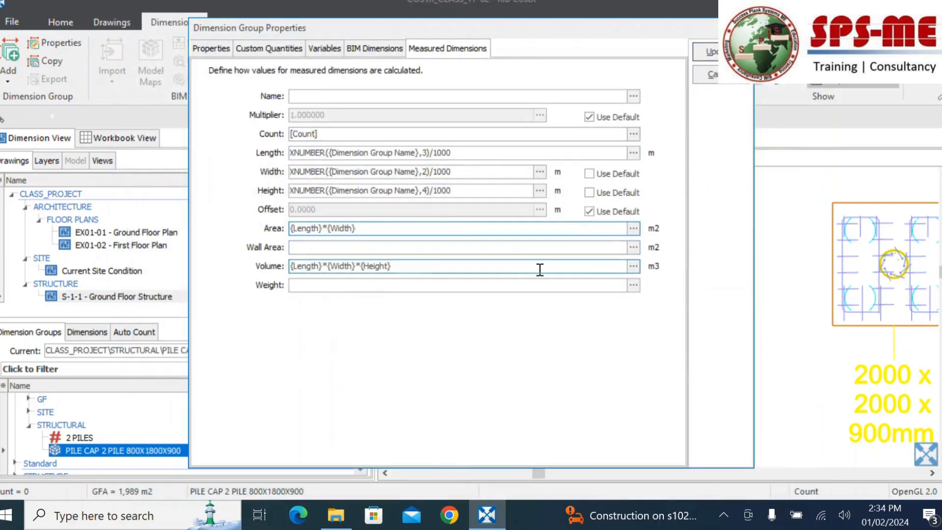
left_click(708, 52)
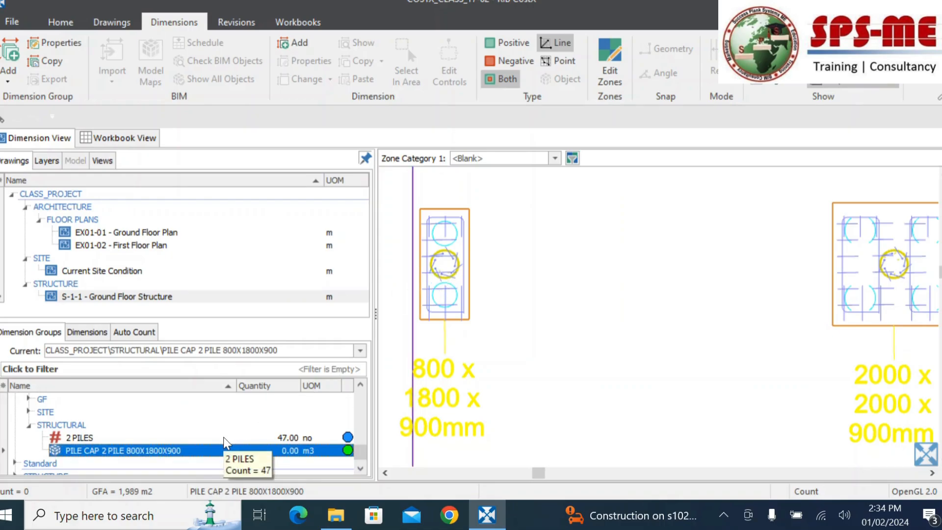
Count the 800 x 1800 x 900mm pile cap as a point dimension at its centre and accept its dimension properties.
left_click(558, 61)
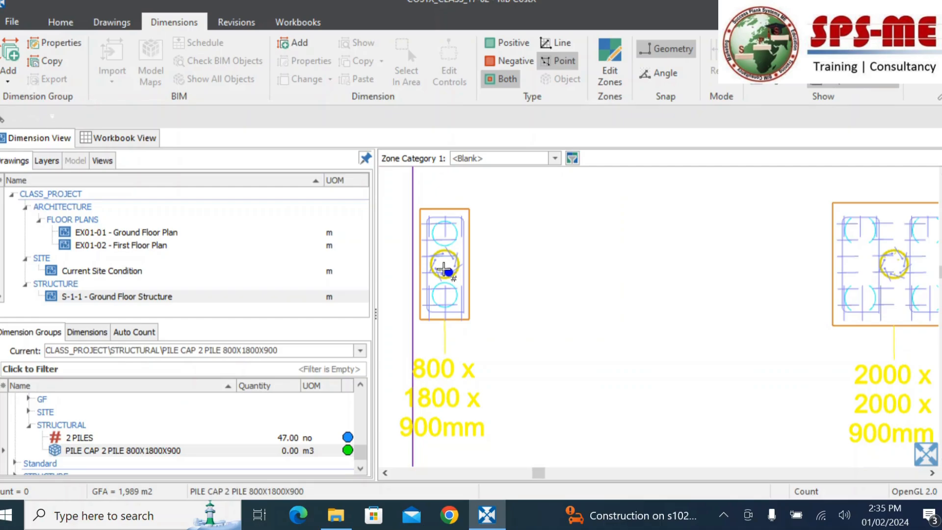
left_click(444, 270)
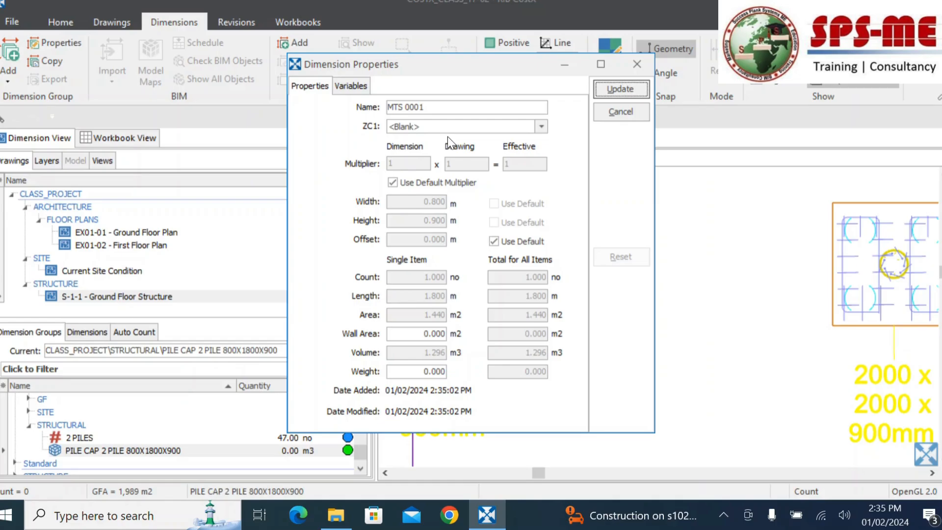
left_click(609, 93)
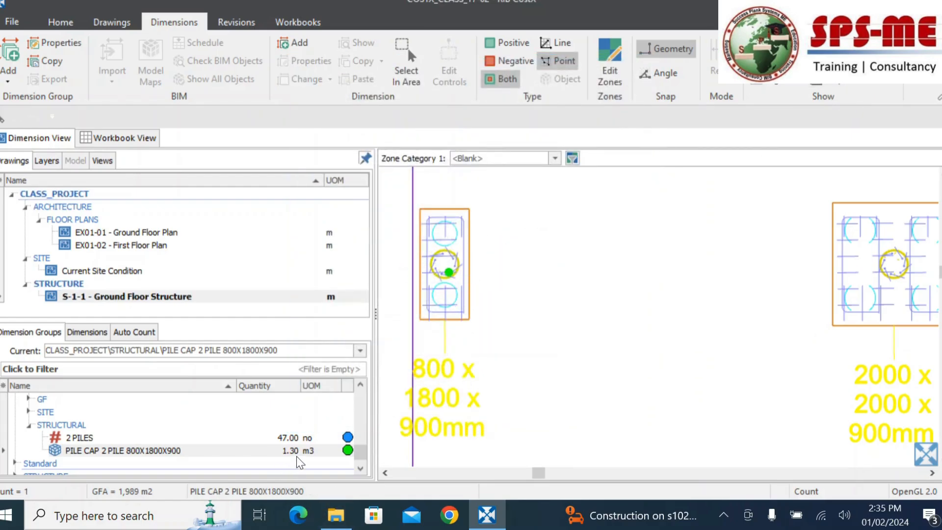
mouse_move(305, 460)
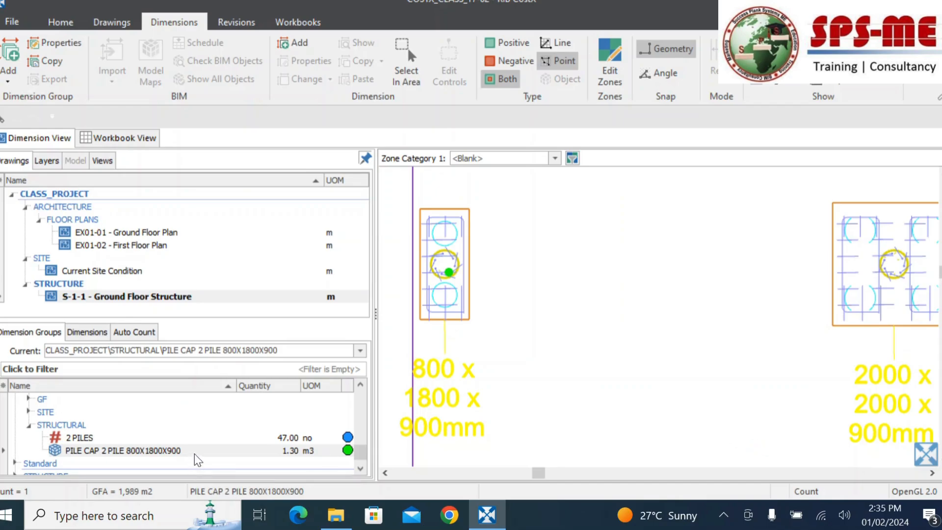
mouse_move(219, 456)
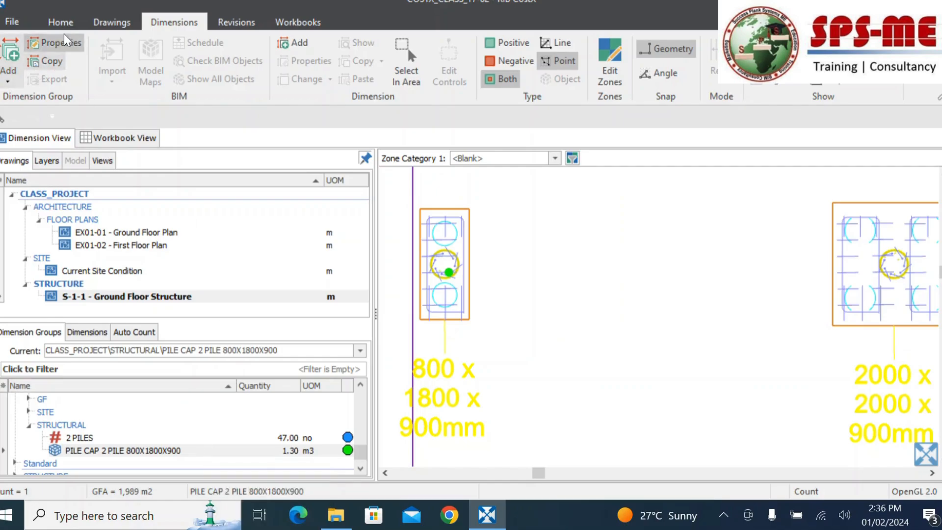
Start a new custom quantity in the system administration and name it Formwork.
left_click(61, 22)
left_click(780, 85)
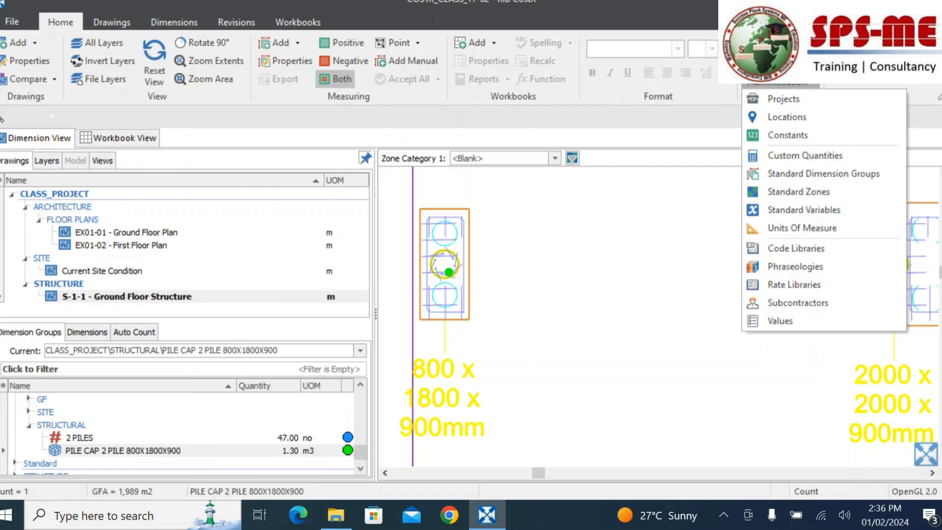
left_click(813, 156)
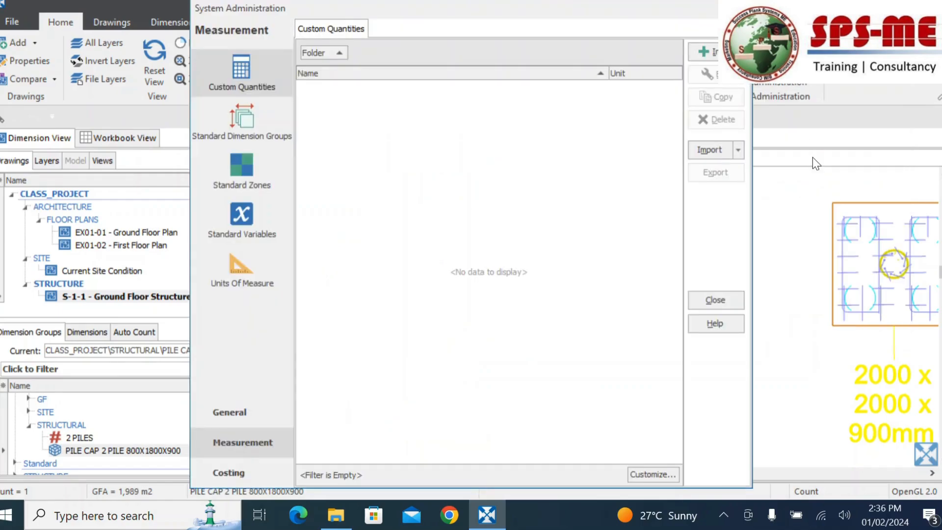
left_click(709, 52)
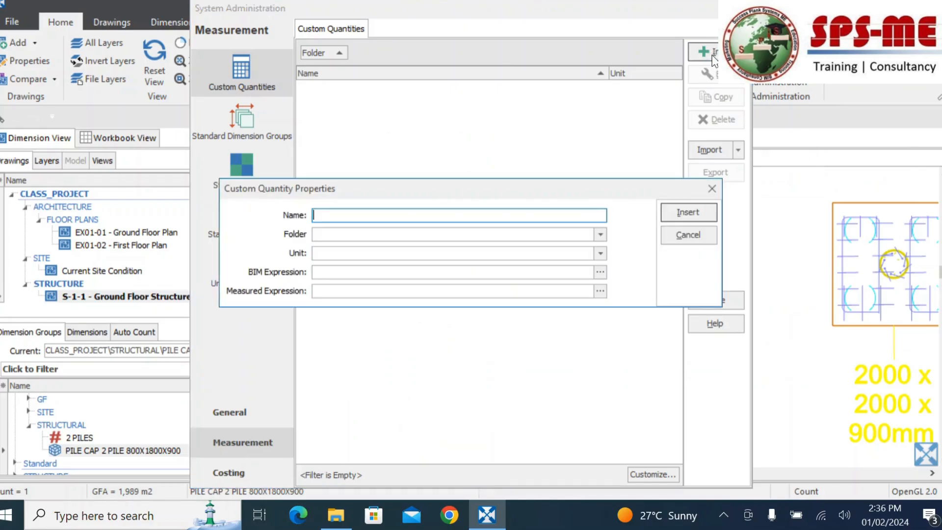
type("fORMWORK")
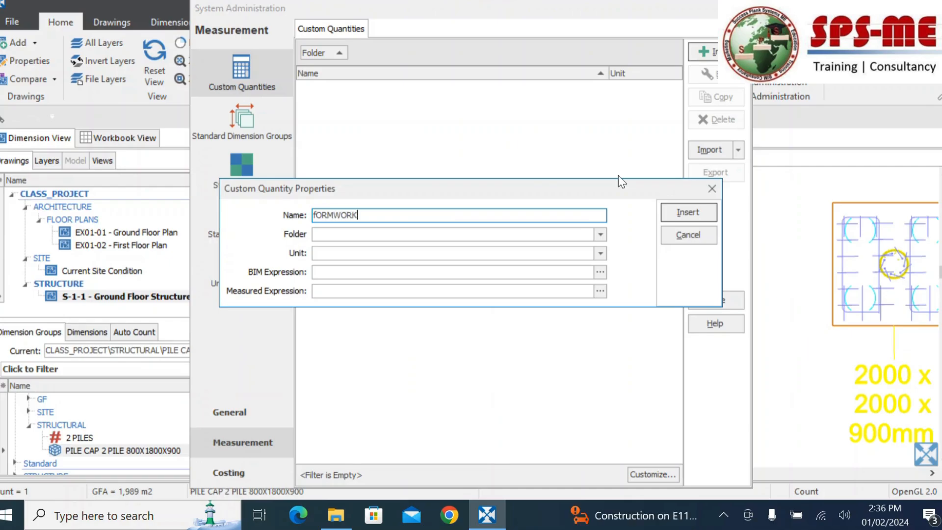
key("BackSpace")
key("BackSpace")
key("BackSpace")
key("BackSpace")
key("BackSpace")
key("BackSpace")
key("BackSpace")
key("BackSpace")
type("Formwork")
Assign the Formwork quantity to folder CQ with unit m2, insert it and close System Administration.
left_click(604, 236)
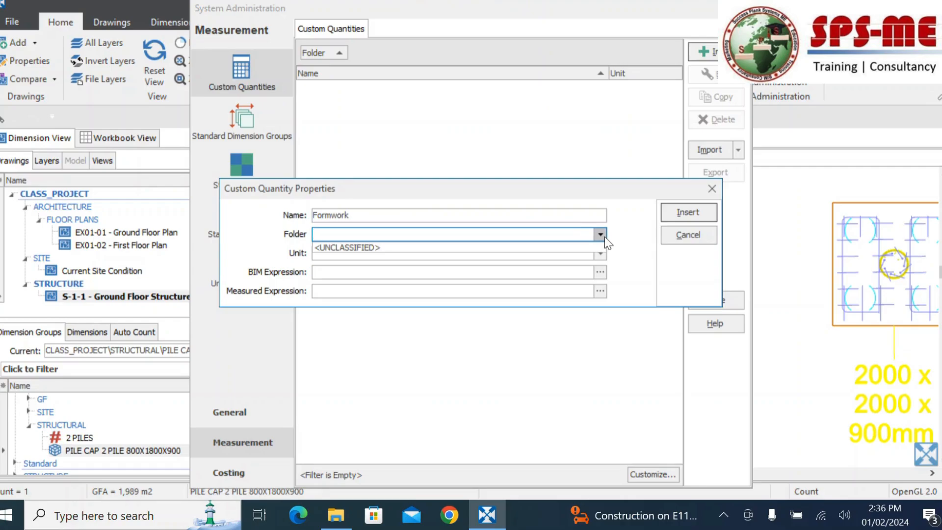
left_click(462, 236)
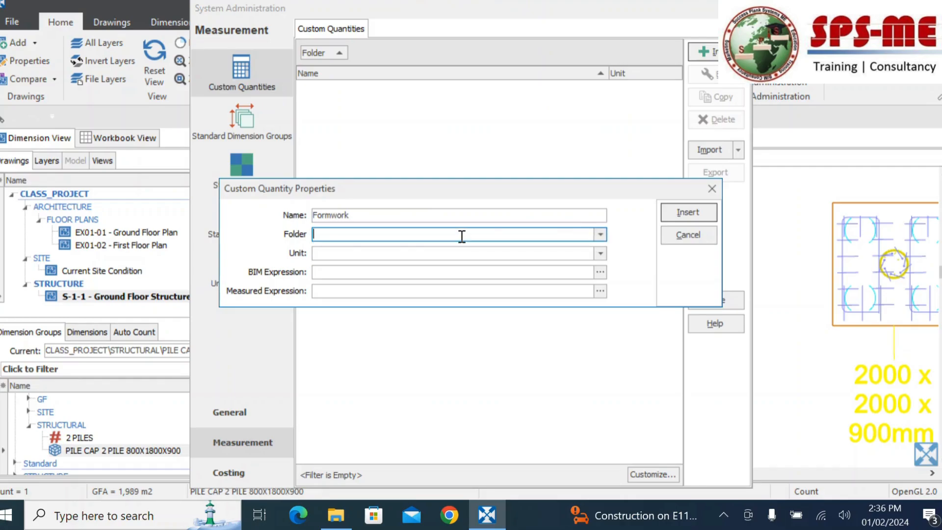
type("CQ")
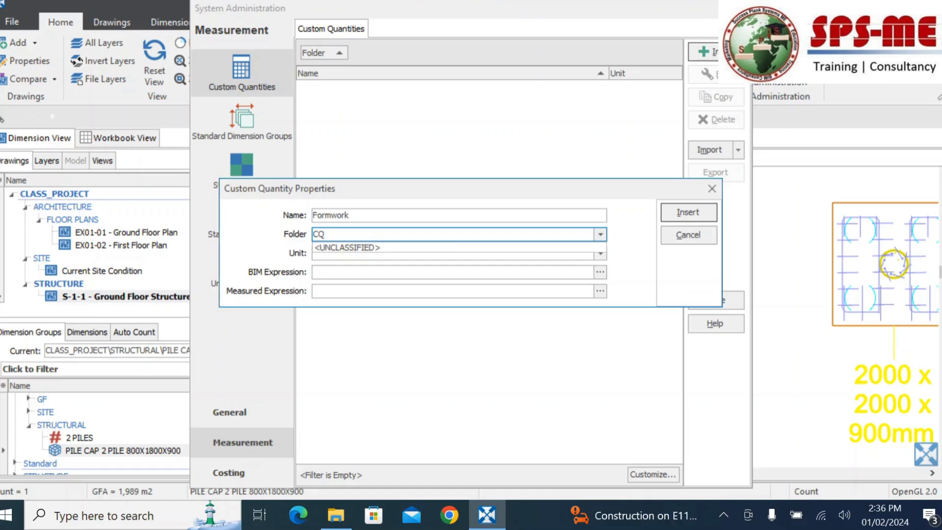
key("Tab")
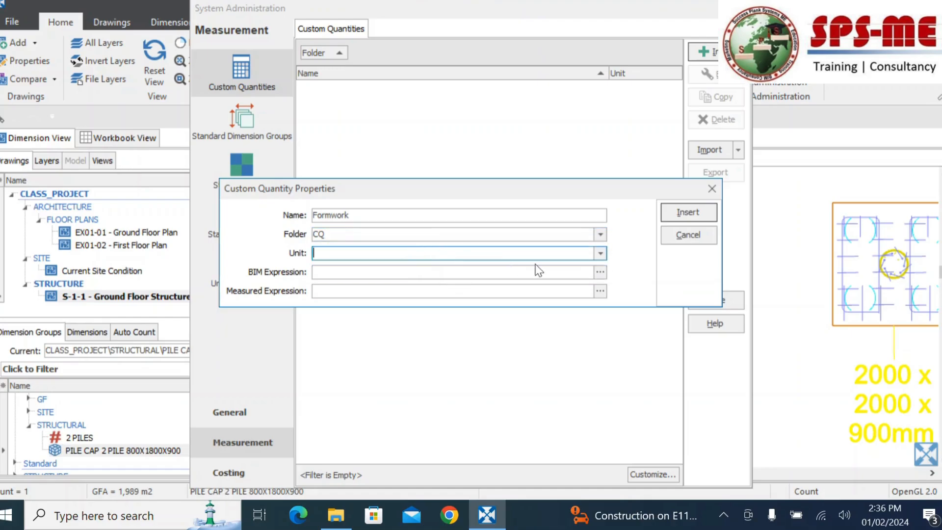
left_click(599, 253)
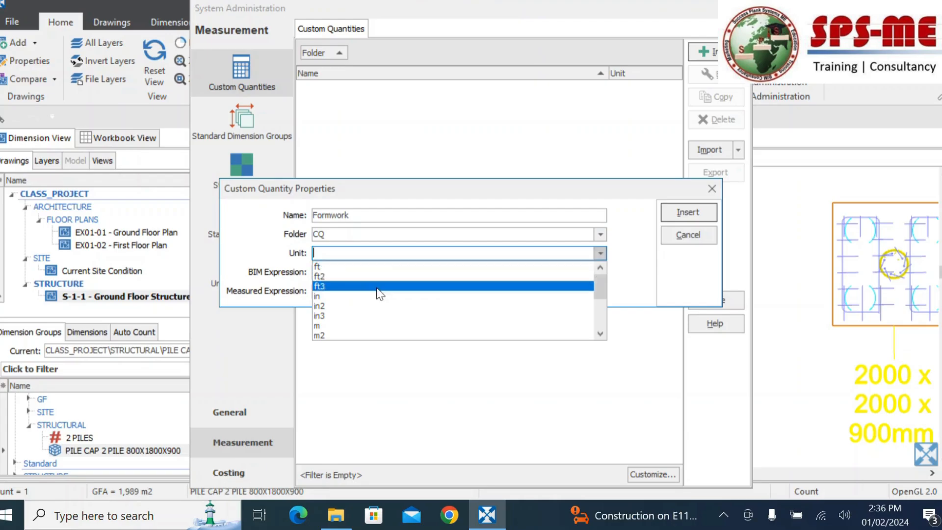
left_click(332, 337)
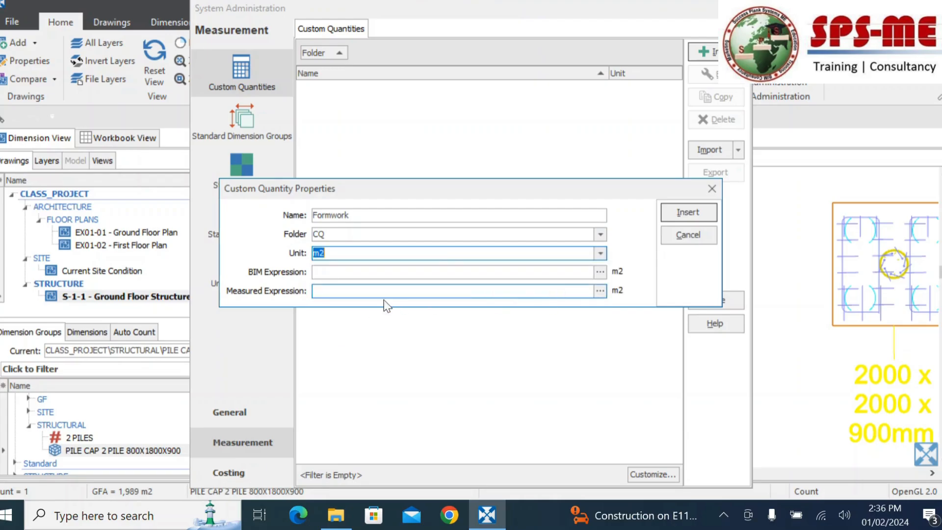
left_click(373, 291)
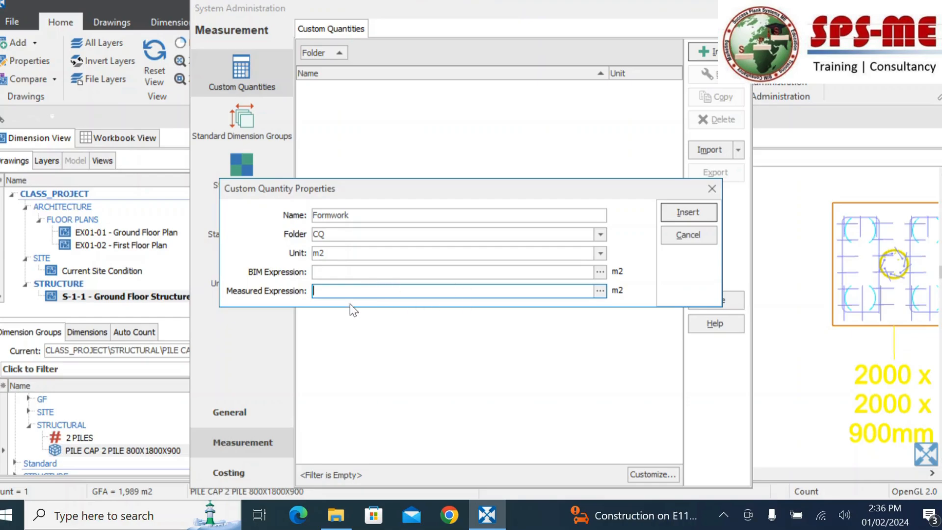
left_click(695, 211)
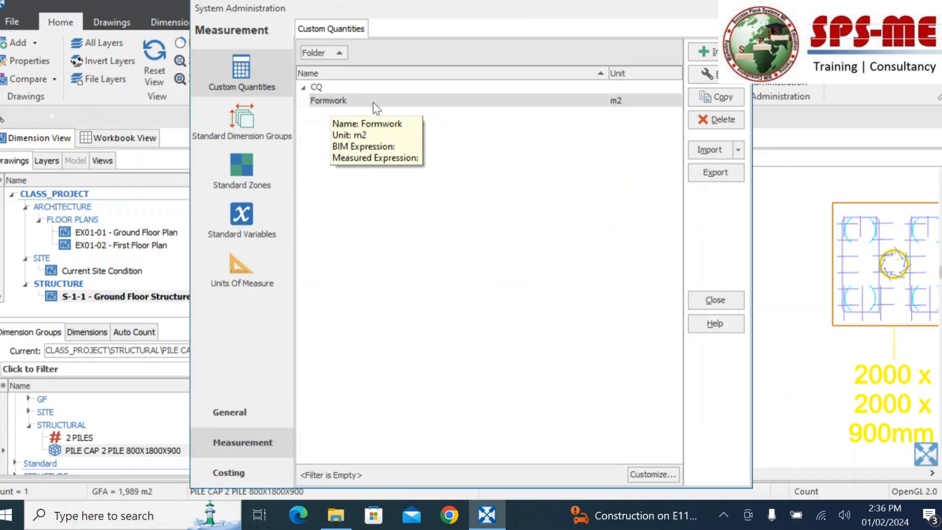
left_click(740, 8)
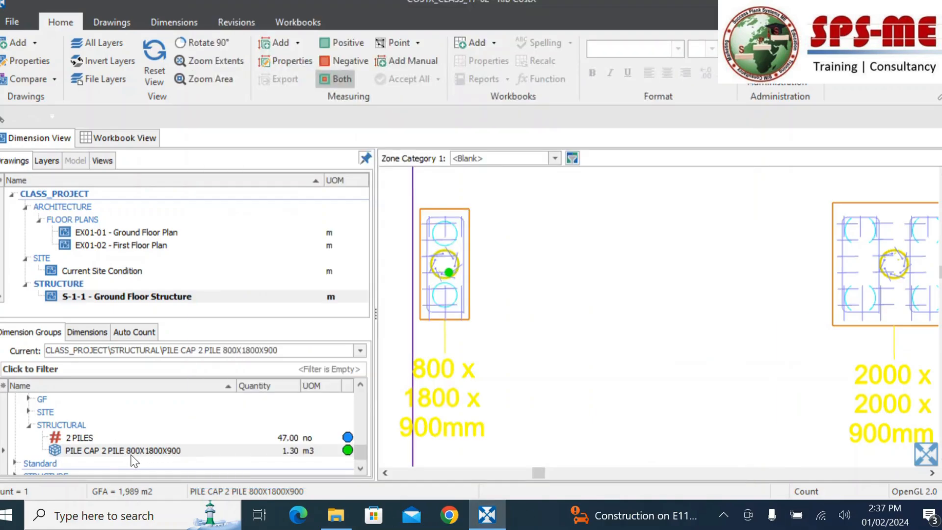
Add the Formwork custom quantity from the CQ folder to the PILE CAP 2 PILE 800X1800X900 dimension group.
mouse_move(121, 451)
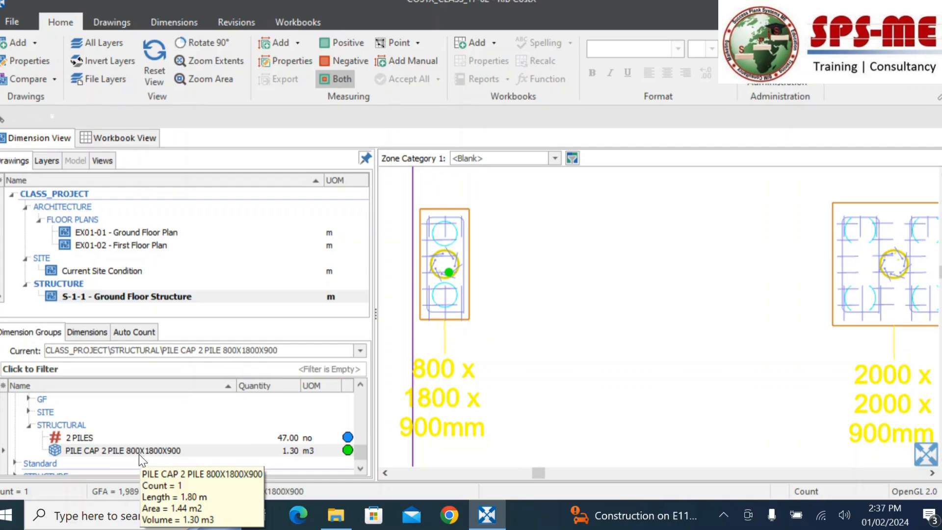
left_click(143, 451)
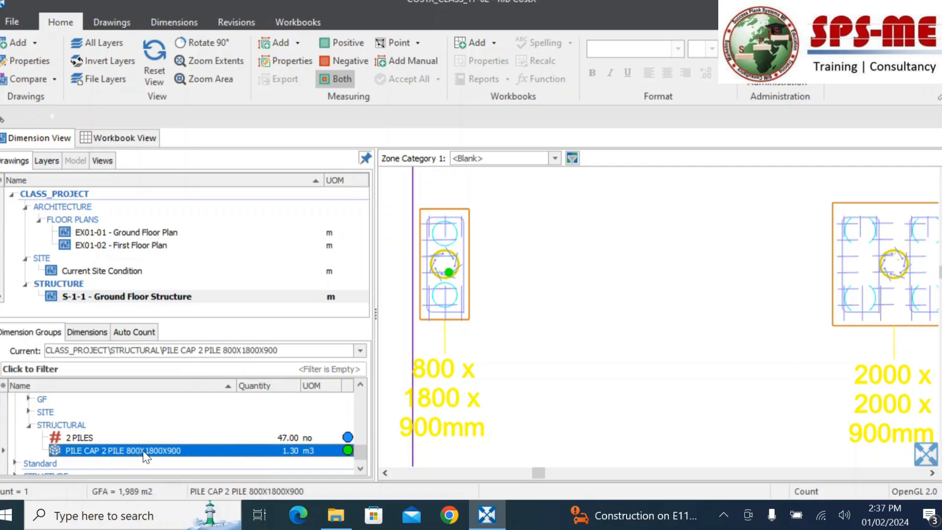
double_click(143, 451)
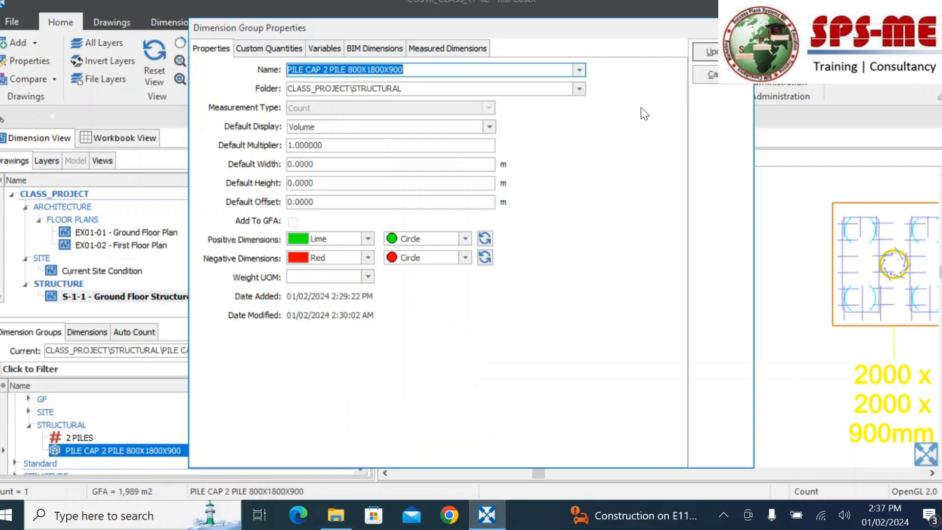
left_click(278, 52)
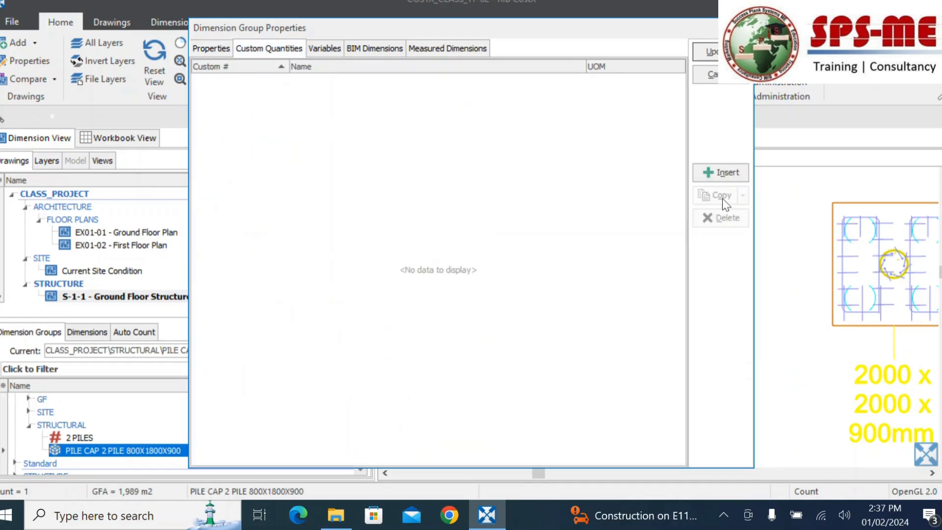
left_click(716, 174)
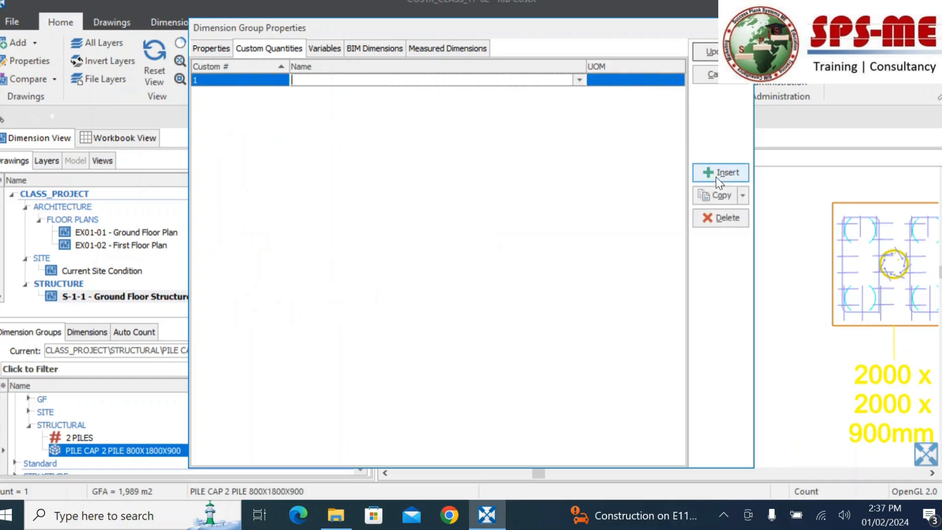
left_click(580, 80)
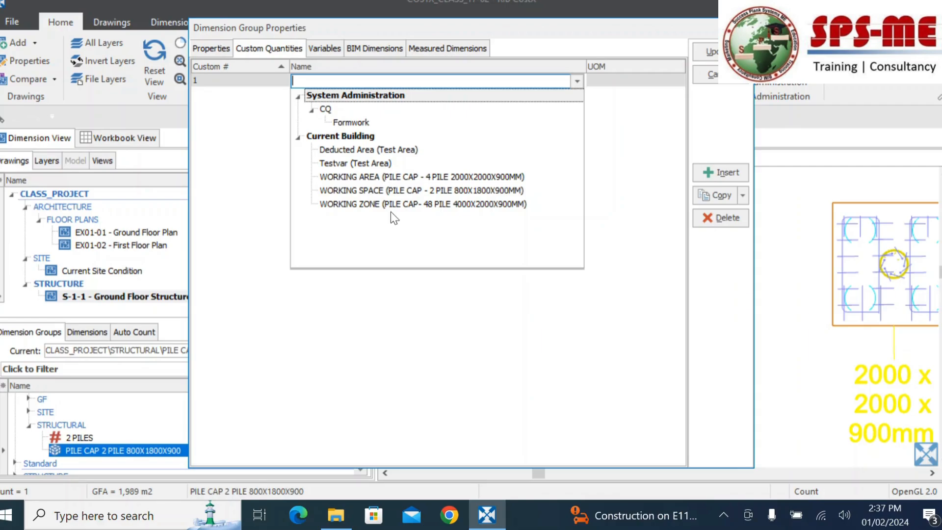
mouse_move(393, 169)
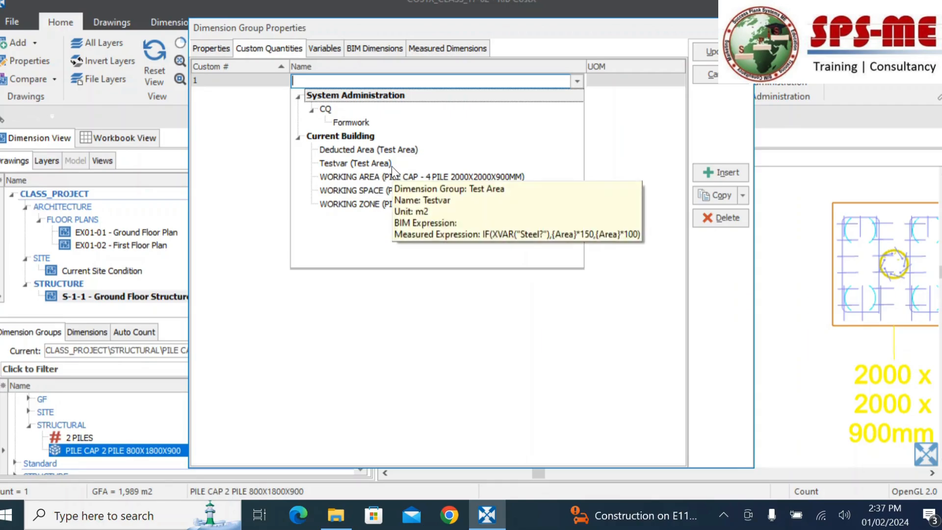
left_click(351, 123)
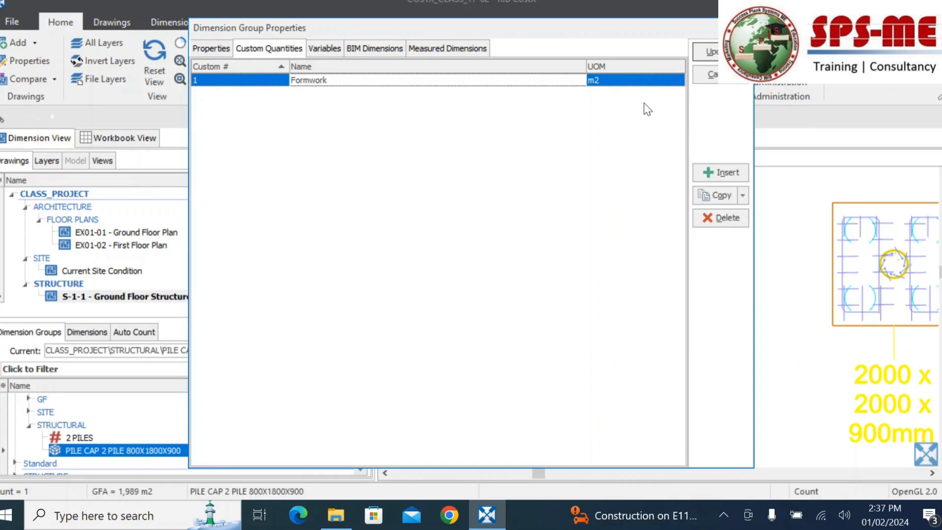
Define the Formwork quantity's measured value as ({Length}+{Width})*2*{Height} and update the pile cap dimension group.
left_click(452, 49)
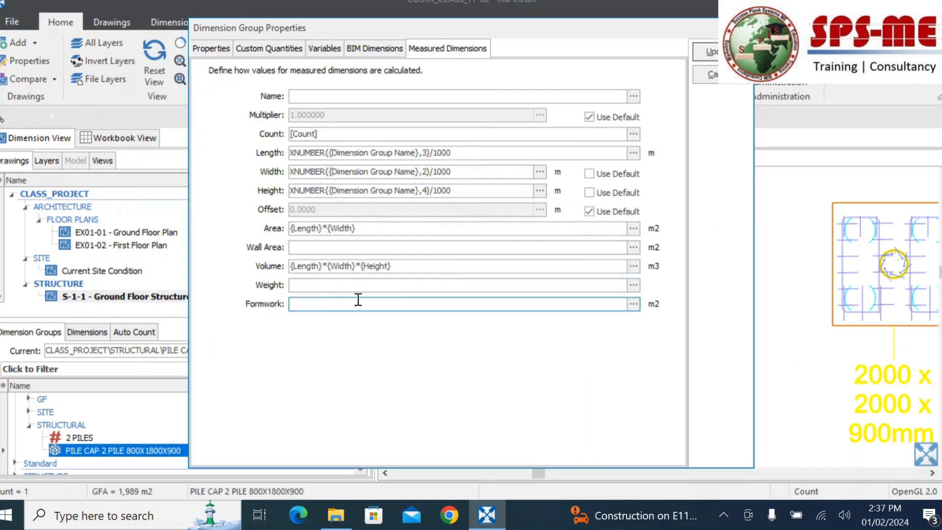
left_click(638, 303)
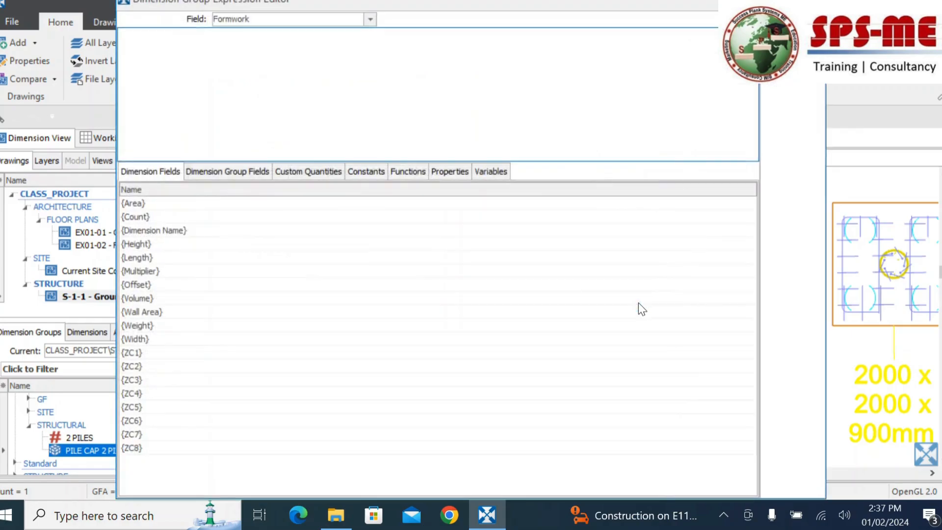
left_click(171, 50)
double_click(142, 257)
type("+")
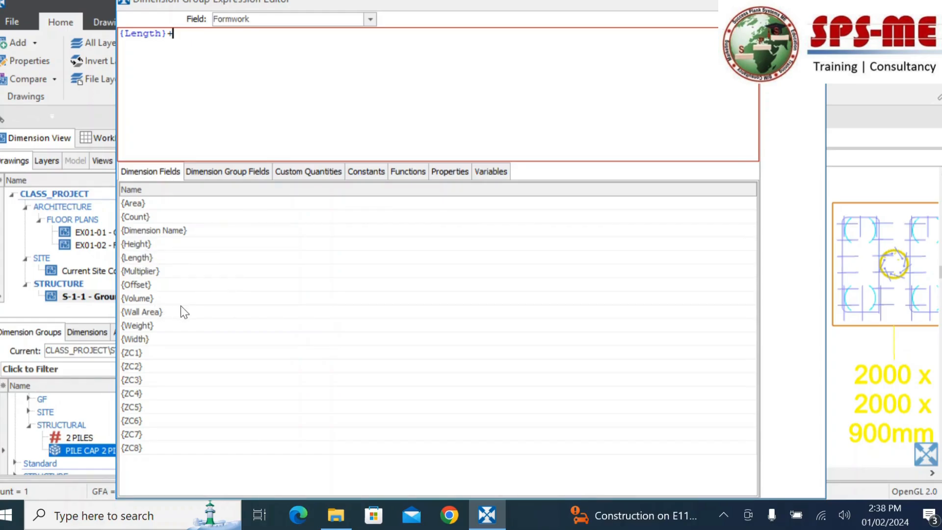
double_click(168, 339)
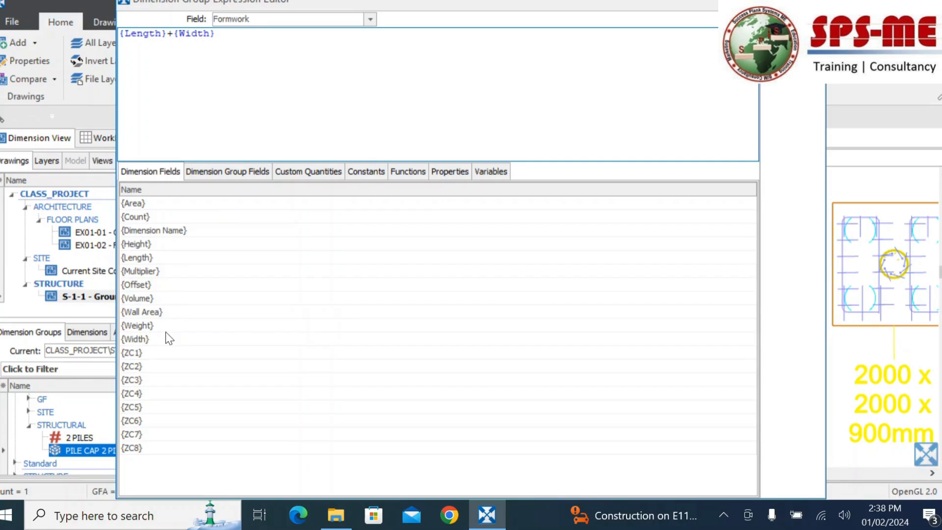
type(")")
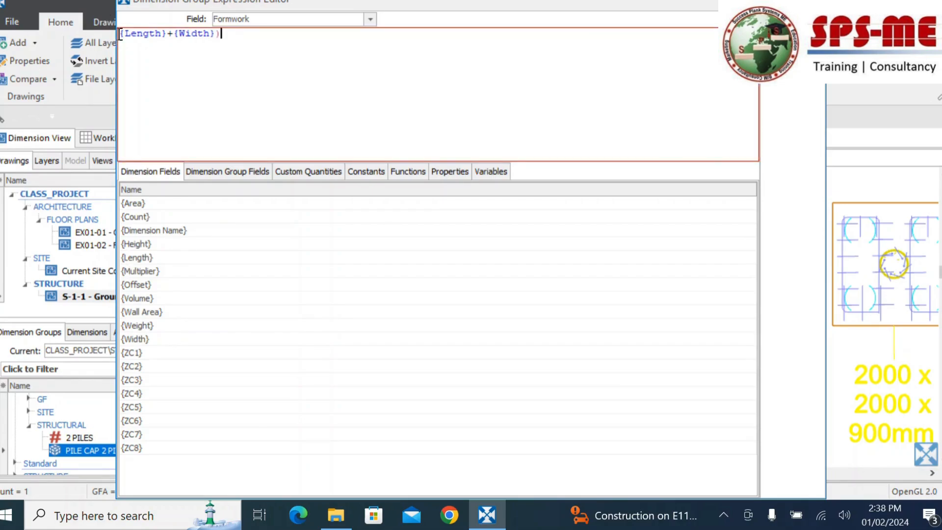
type("(")
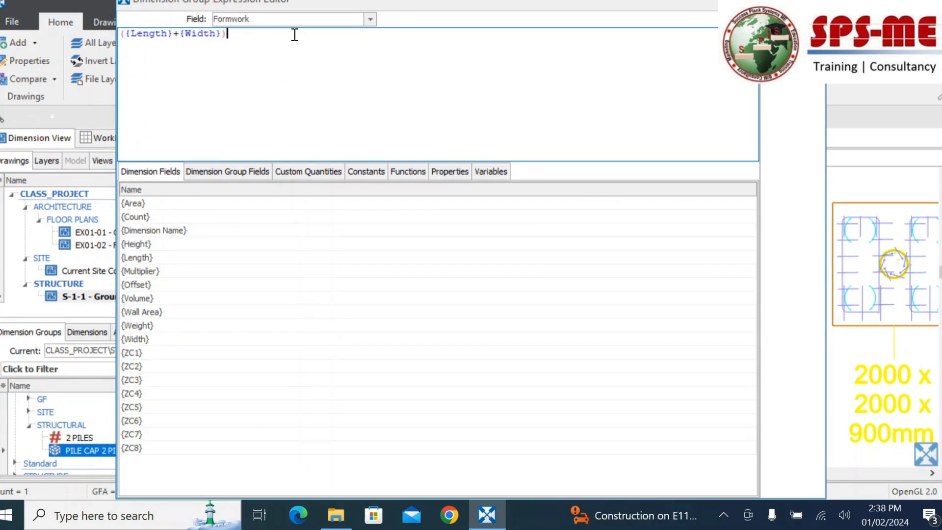
type("*2*")
double_click(135, 247)
left_click(793, 23)
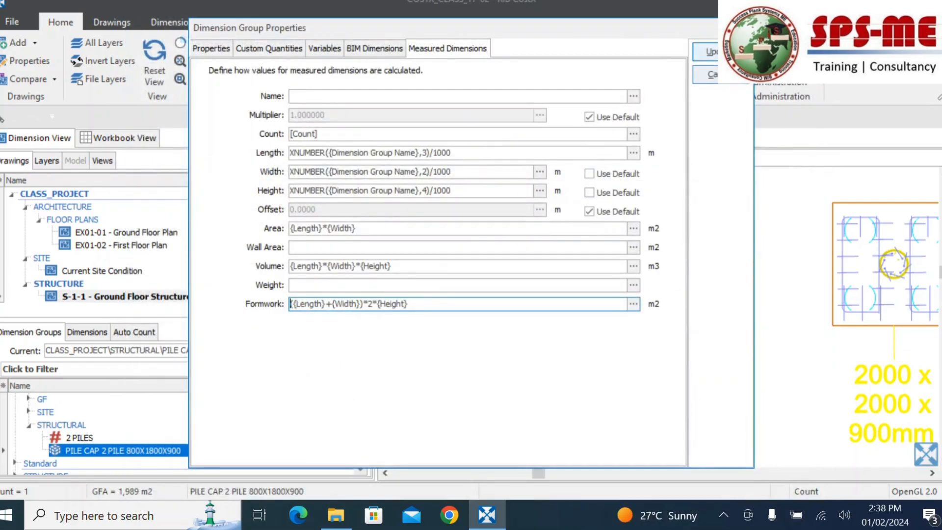
left_click(706, 51)
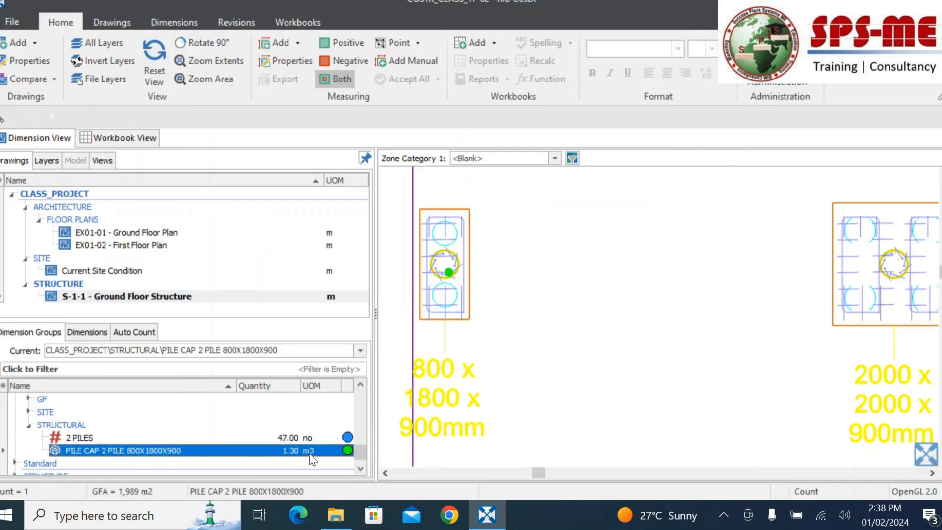
Count a second 800 x 1800 x 900mm pile cap as a point near its centre and check the dimension group's quantities.
mouse_move(278, 452)
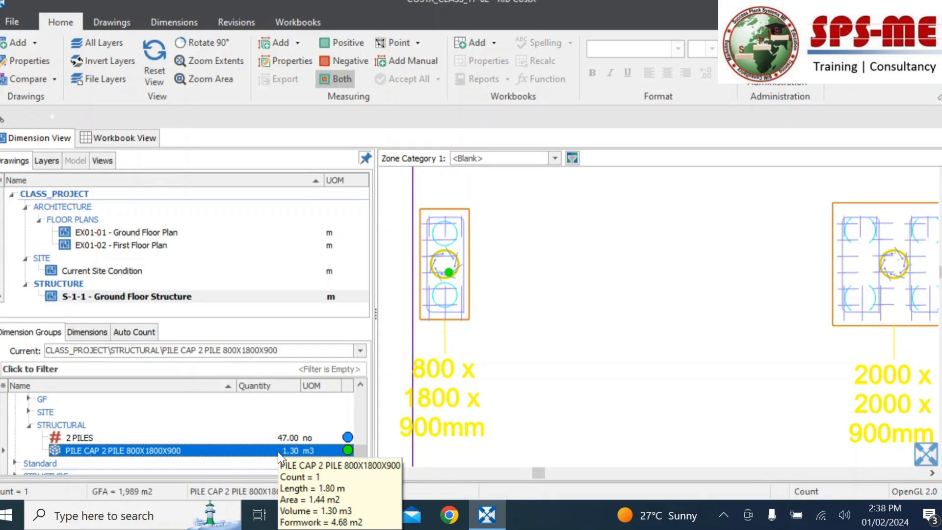
left_click(396, 43)
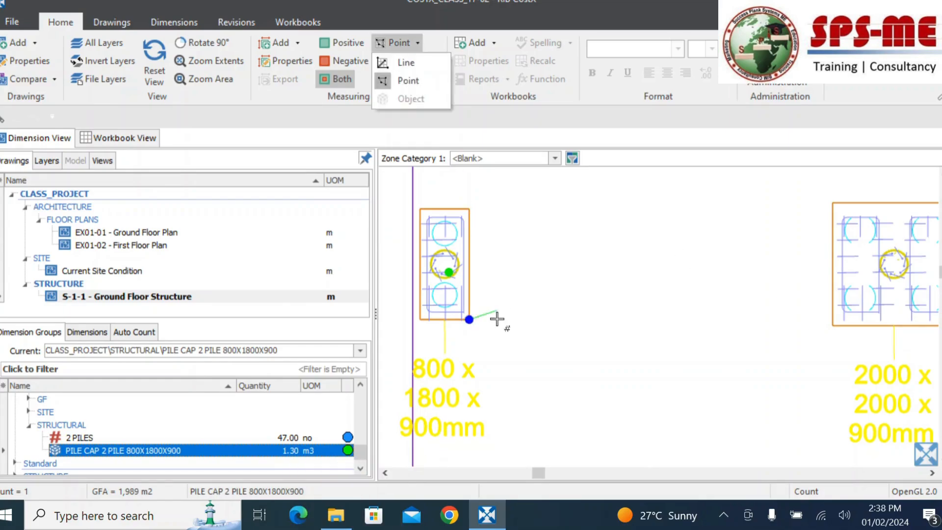
scroll(497, 320, "down", 3)
scroll(478, 332, "up", 5)
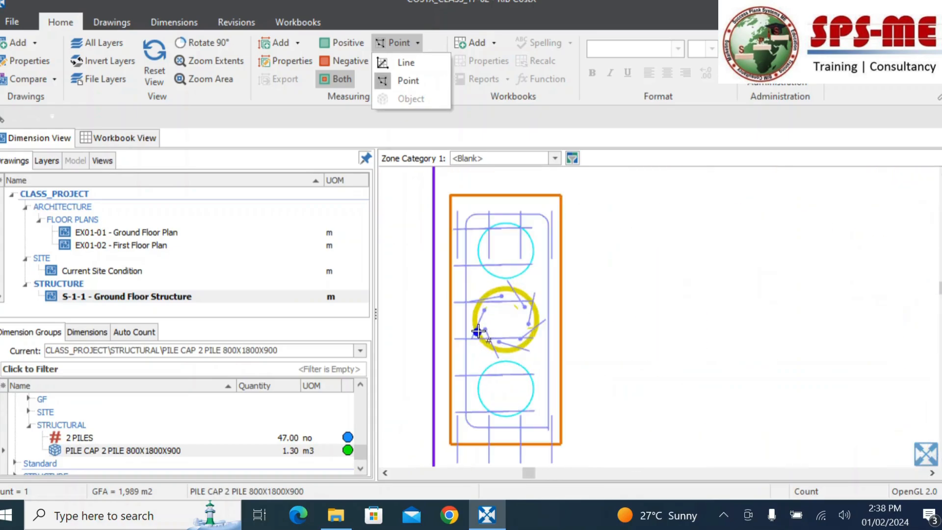
left_click(504, 323)
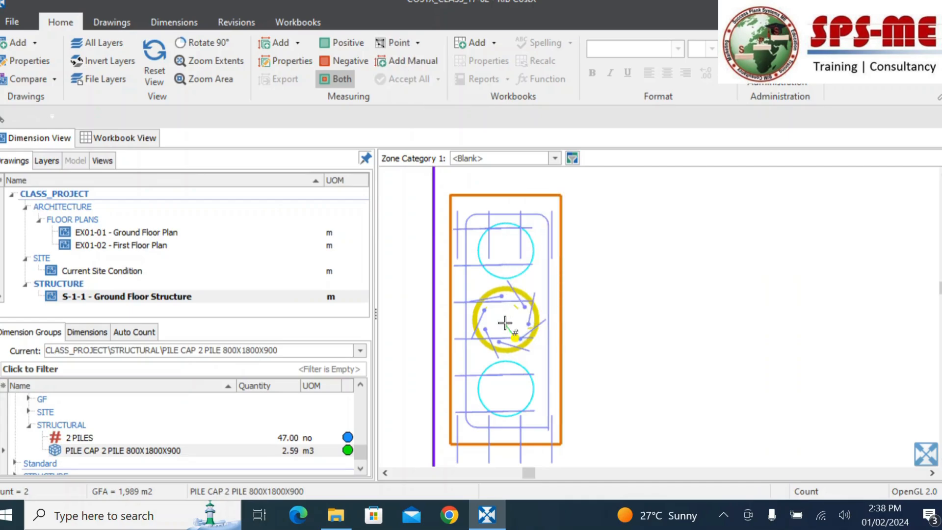
left_click(284, 450)
mouse_move(283, 450)
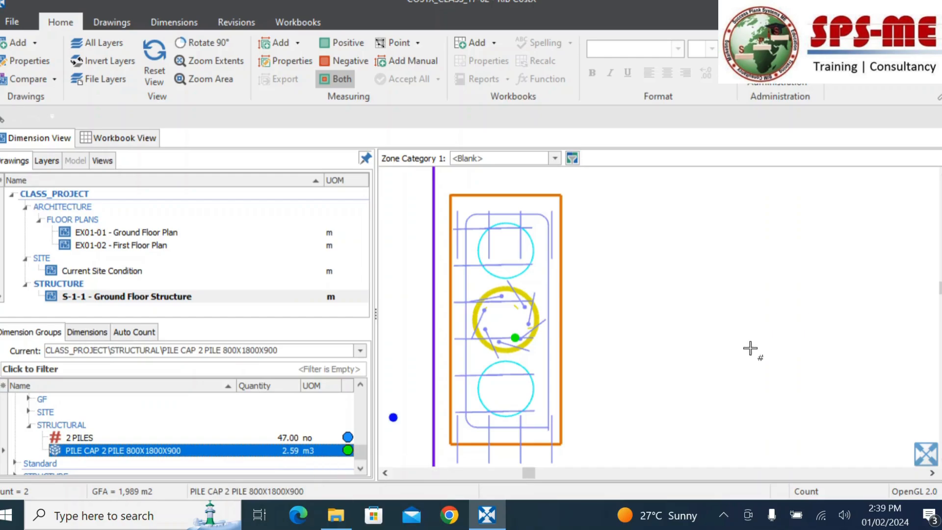
scroll(686, 311, "down", 3)
scroll(416, 330, "down", 1)
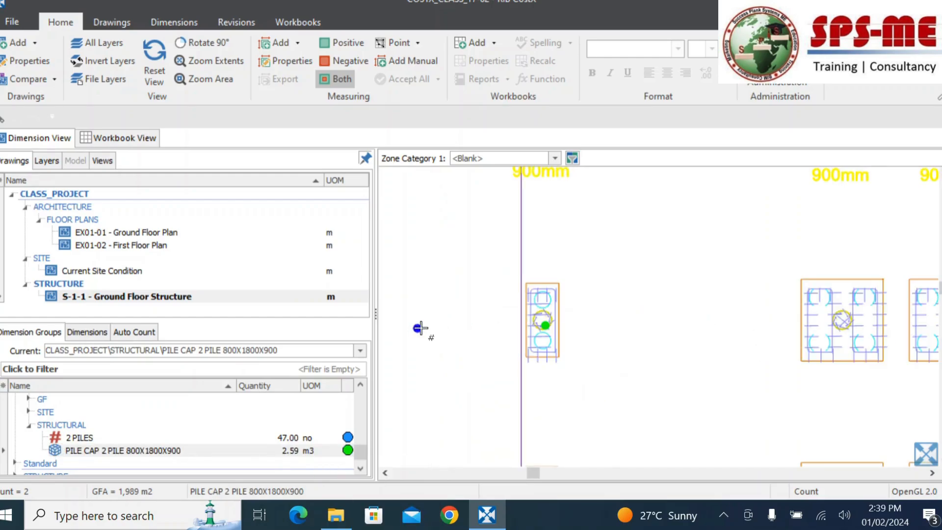
scroll(444, 356, "down", 4)
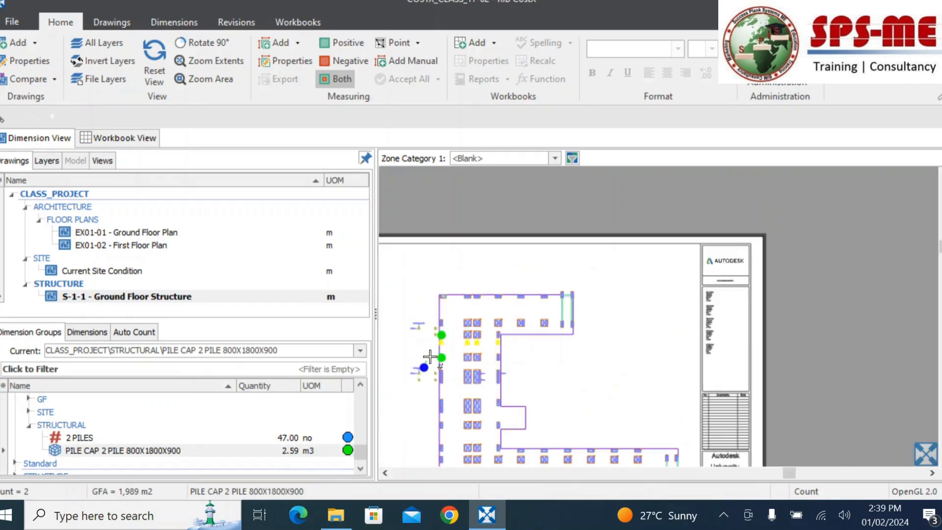
scroll(443, 393, "up", 3)
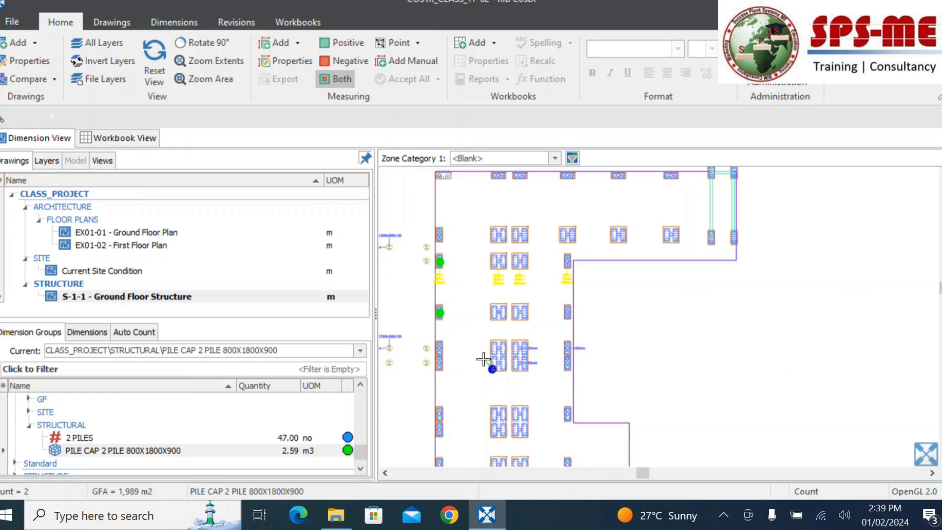
left_click(147, 451)
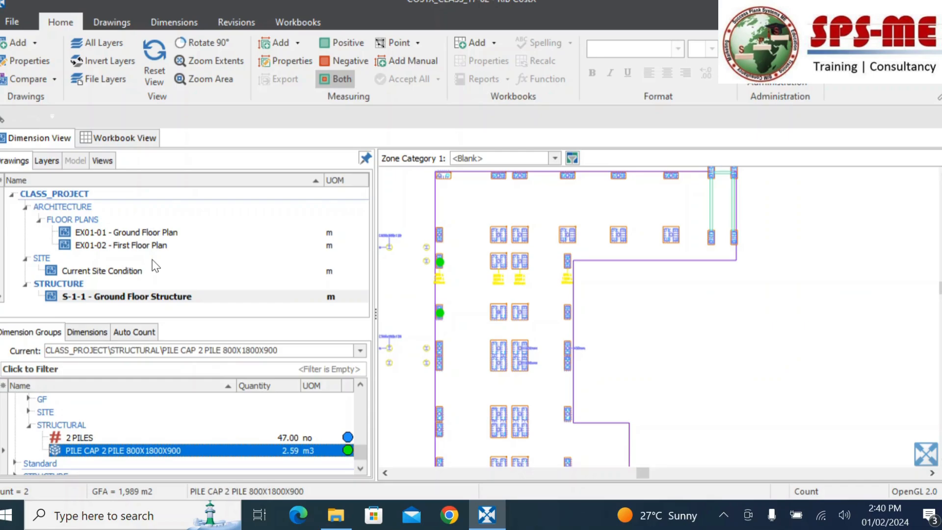
Remove the Current Site Condition drawing from the SITE folder, including its dimensions.
left_click(134, 273)
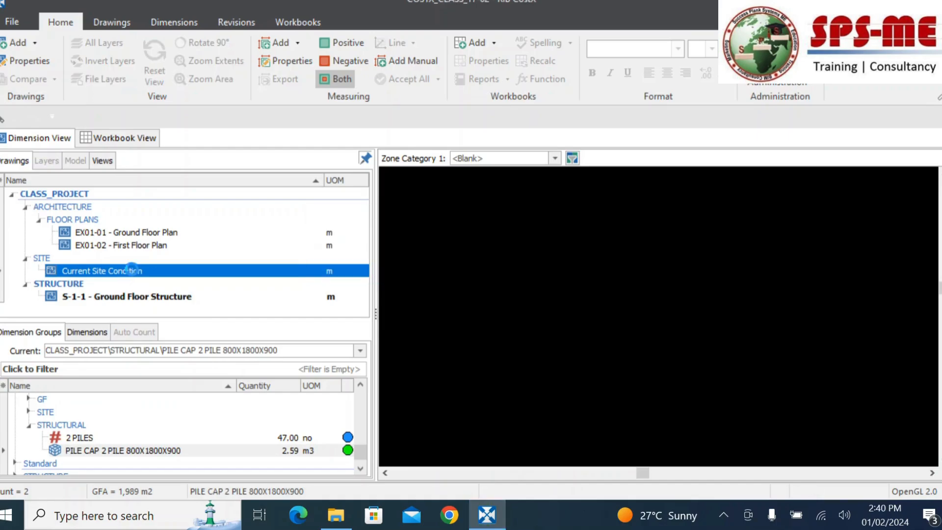
right_click(133, 274)
left_click(220, 332)
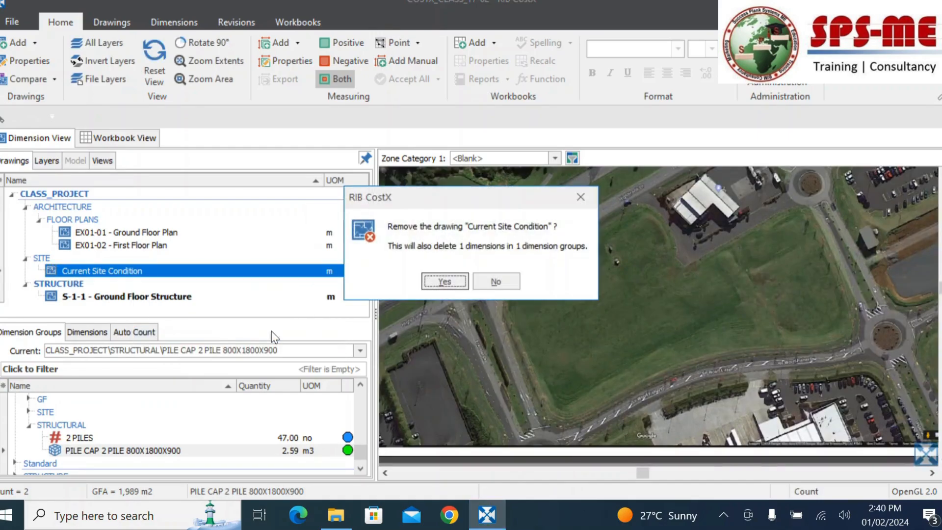
left_click(445, 281)
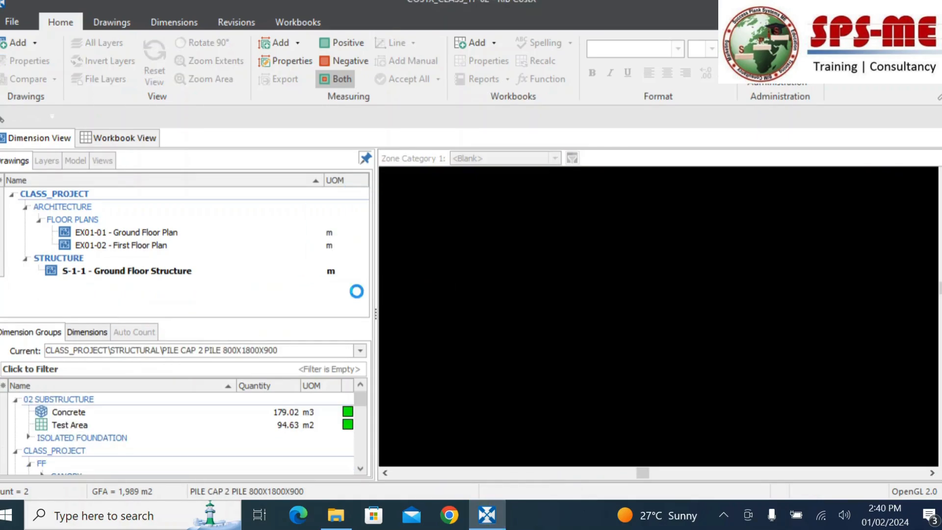
left_click(175, 24)
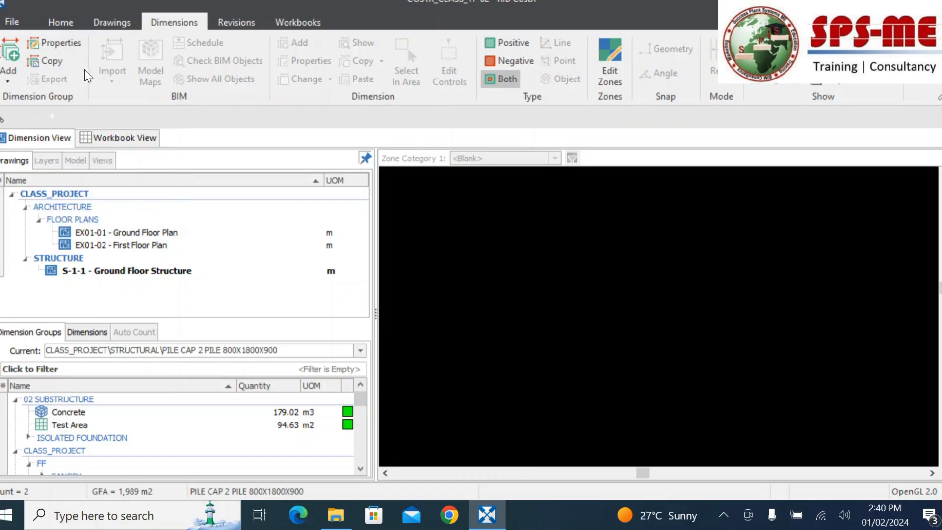
left_click(19, 58)
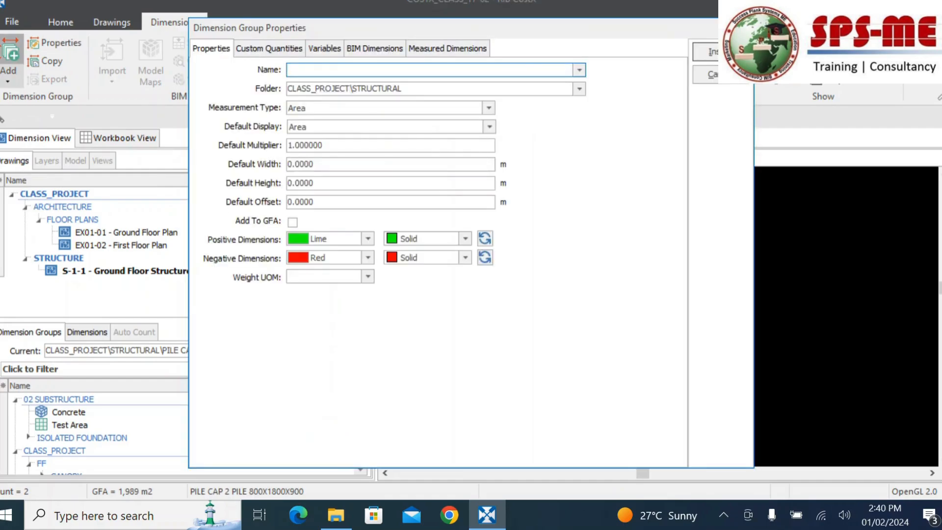
left_click(720, 74)
Start adding a new drawing and load the CL file from the costx folder.
left_click(115, 26)
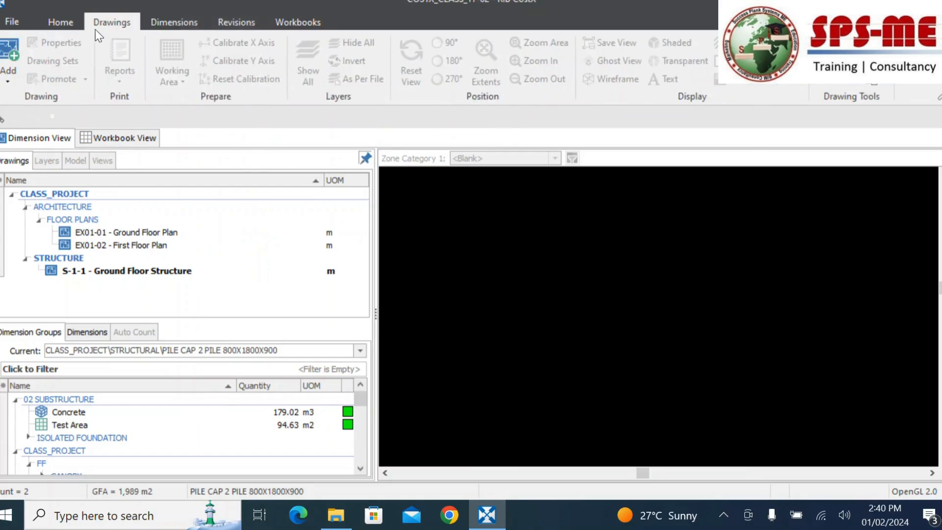
left_click(8, 54)
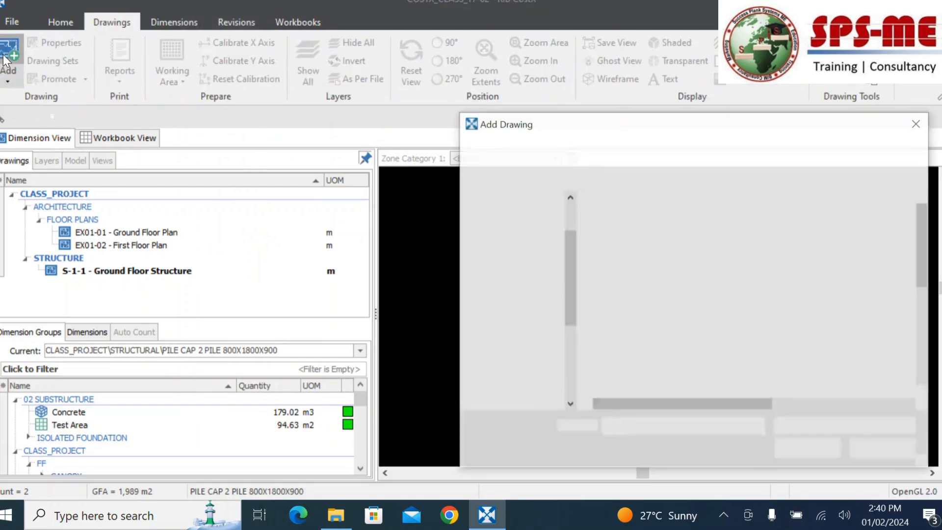
scroll(736, 294, "down", 3)
scroll(752, 298, "down", 2)
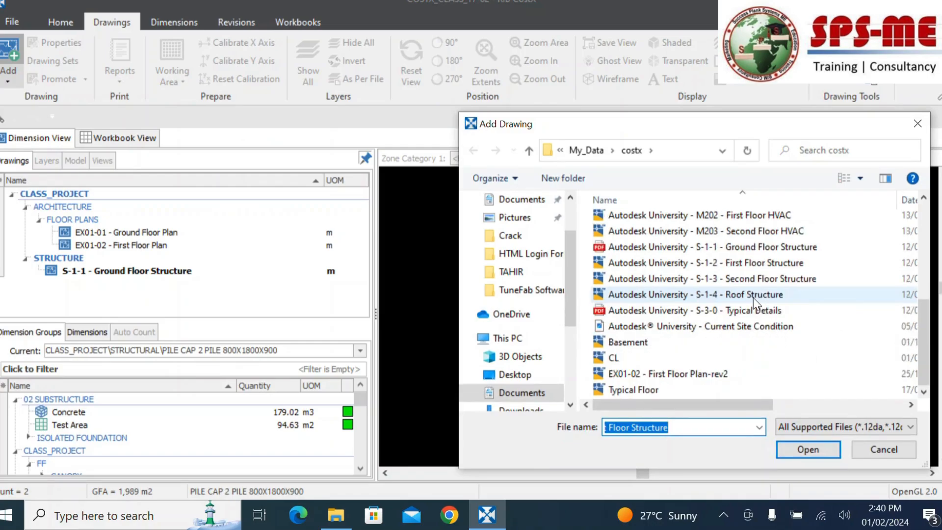
left_click(628, 359)
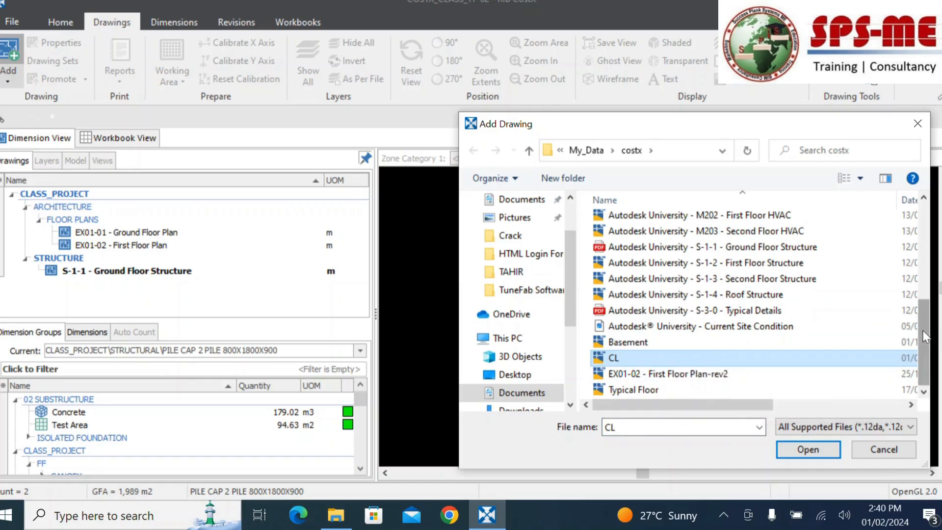
mouse_move(925, 337)
left_mouse_down()
mouse_move(929, 246)
mouse_move(933, 337)
left_mouse_up()
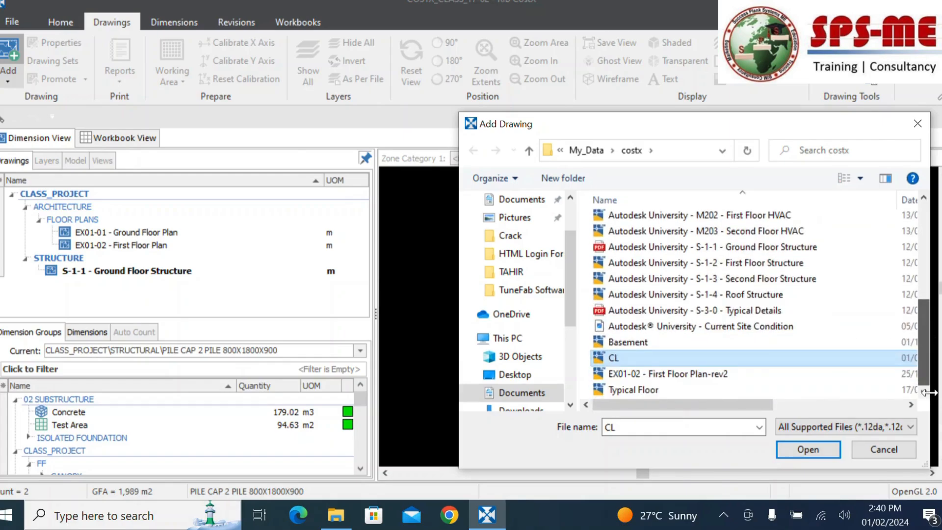
left_click(825, 451)
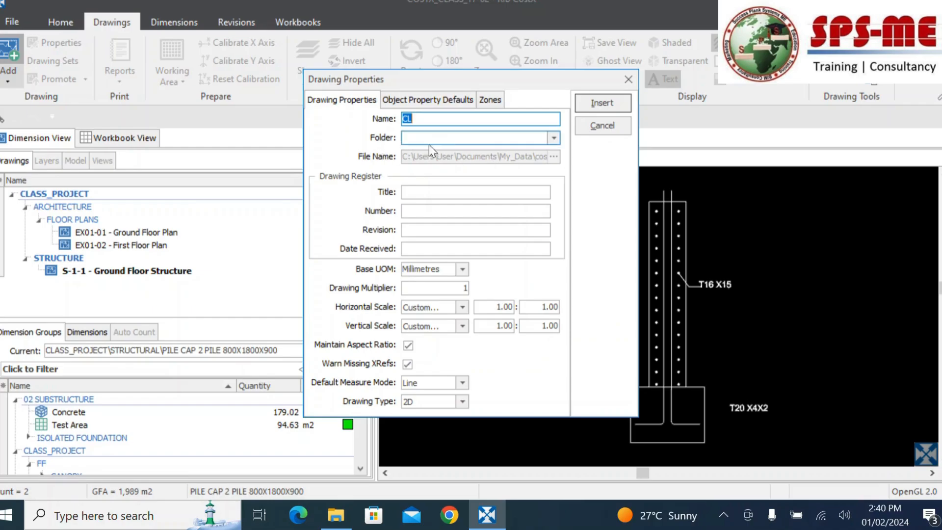
Assign the CL drawing to the folder CLASS_PROJECT\STRUCTURE and insert it into the project.
left_click(554, 138)
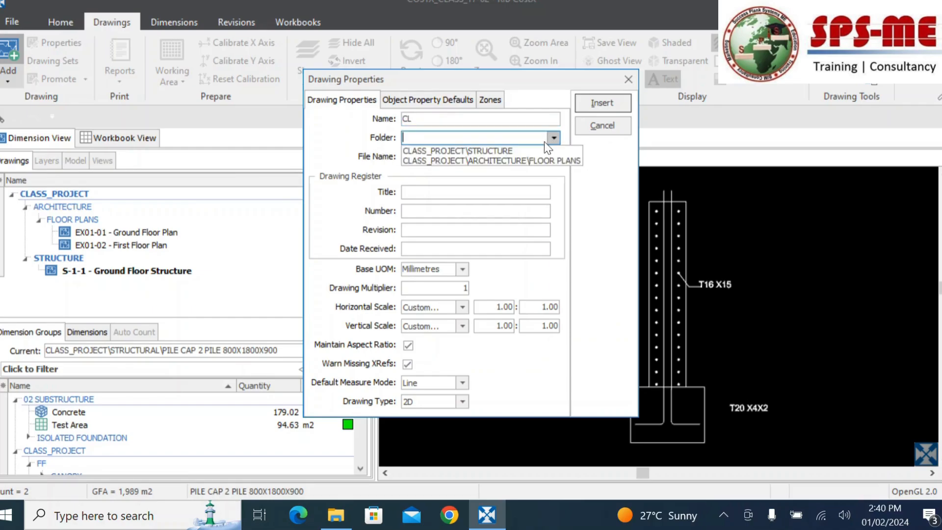
left_click(482, 150)
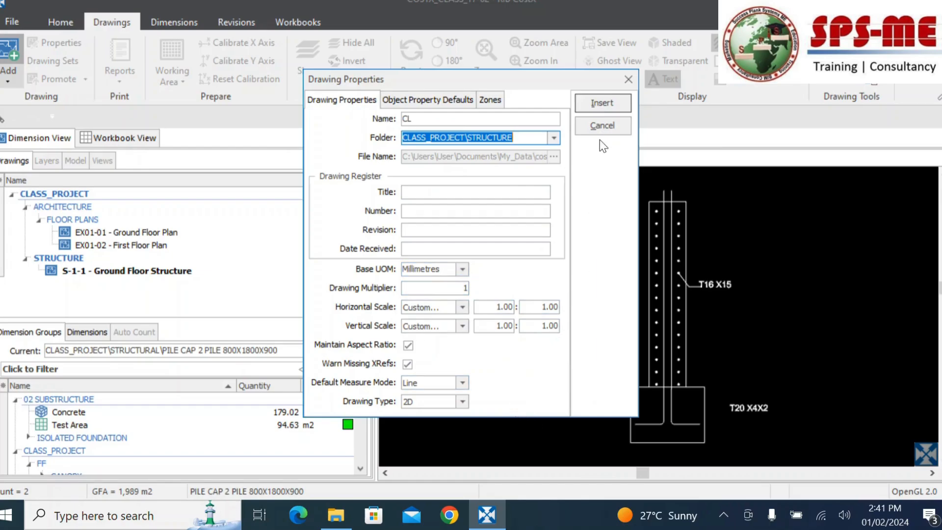
left_click(605, 103)
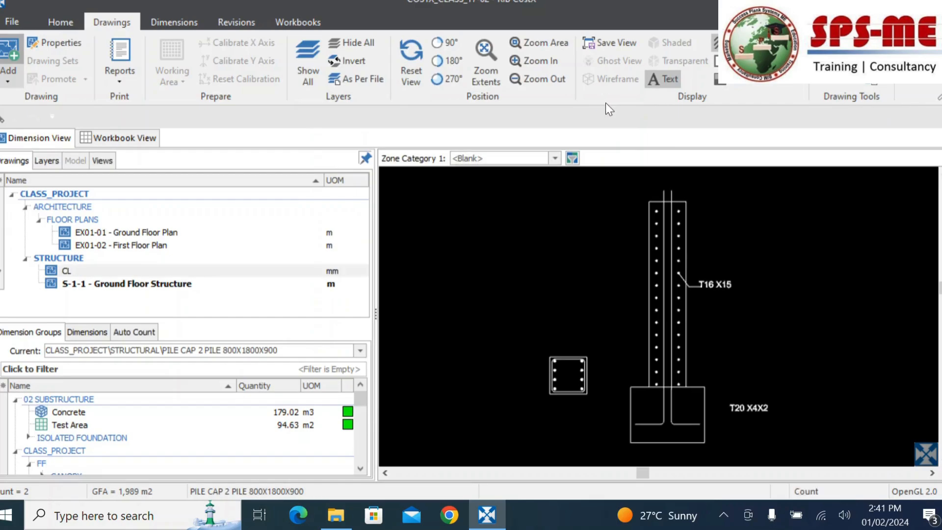
scroll(688, 407, "up", 1)
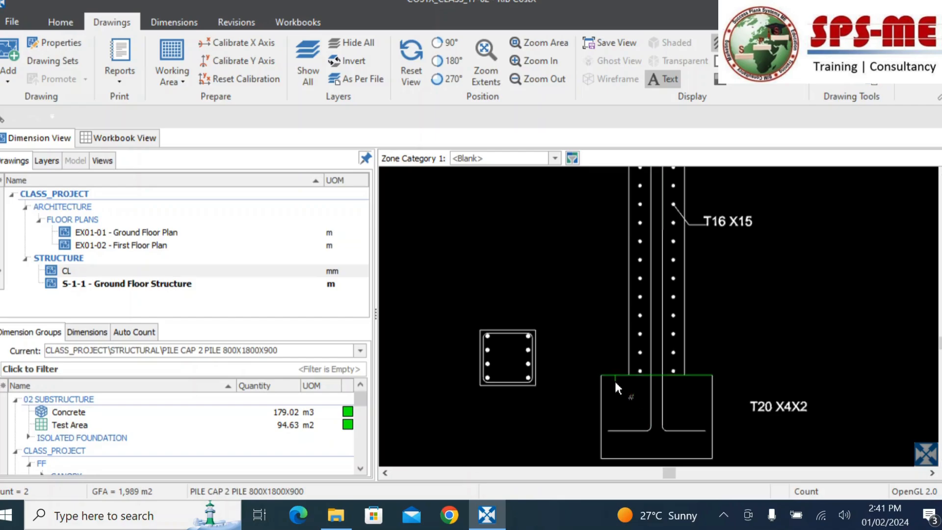
scroll(530, 334, "up", 1)
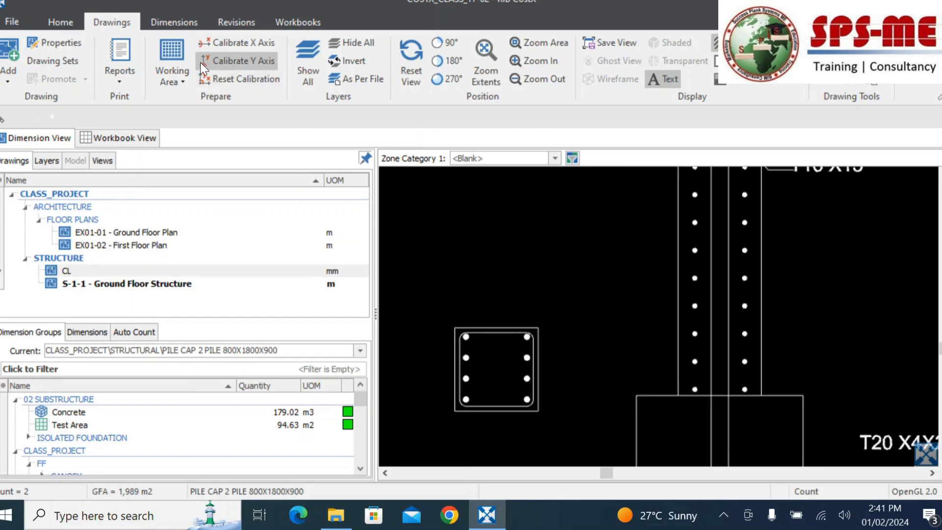
left_click(60, 23)
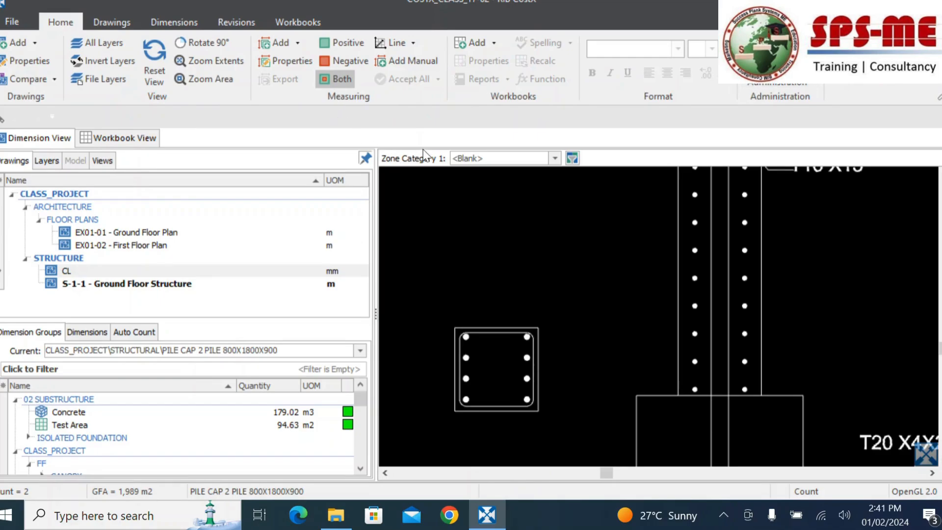
left_click(118, 24)
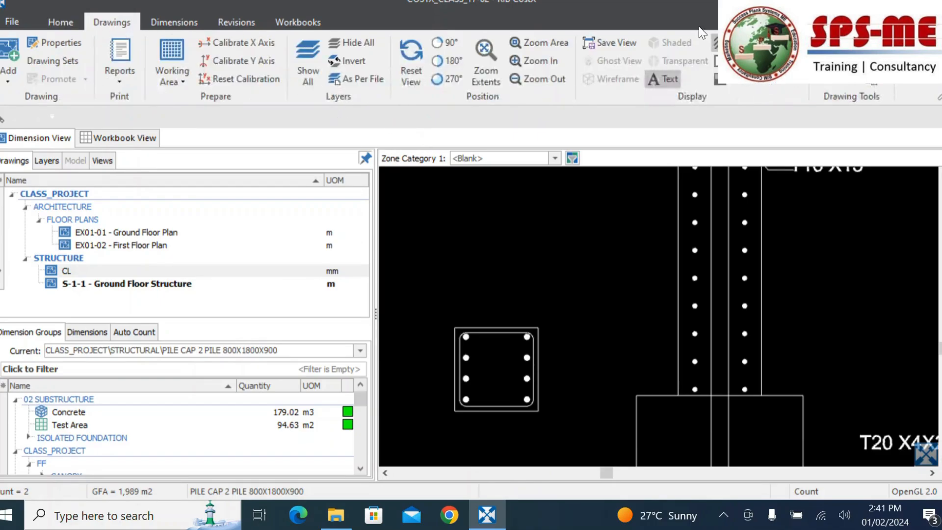
Measure the width of the column cross-section along its upper edge.
left_click(456, 327)
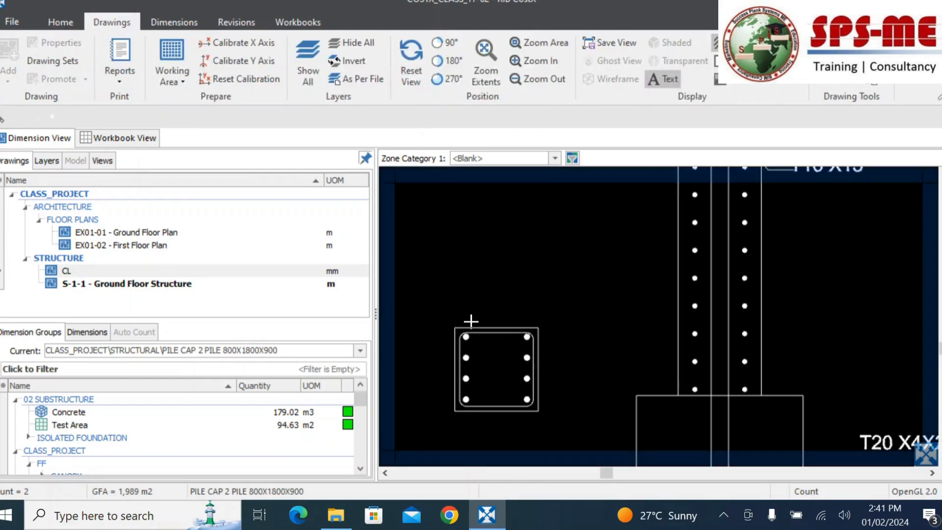
left_click(536, 327)
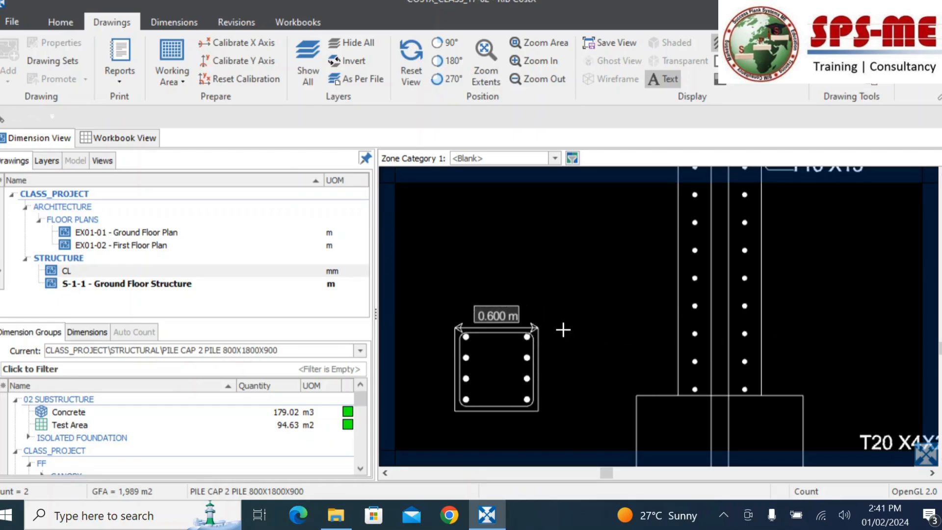
key("Escape")
Measure the column's height in the elevation, from its head down to the footing.
scroll(656, 389, "down", 3)
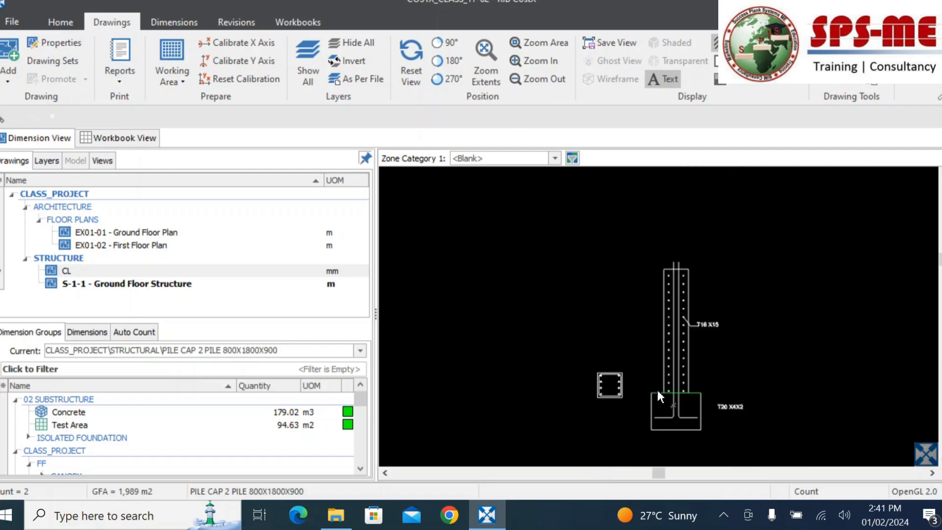
left_click(688, 272)
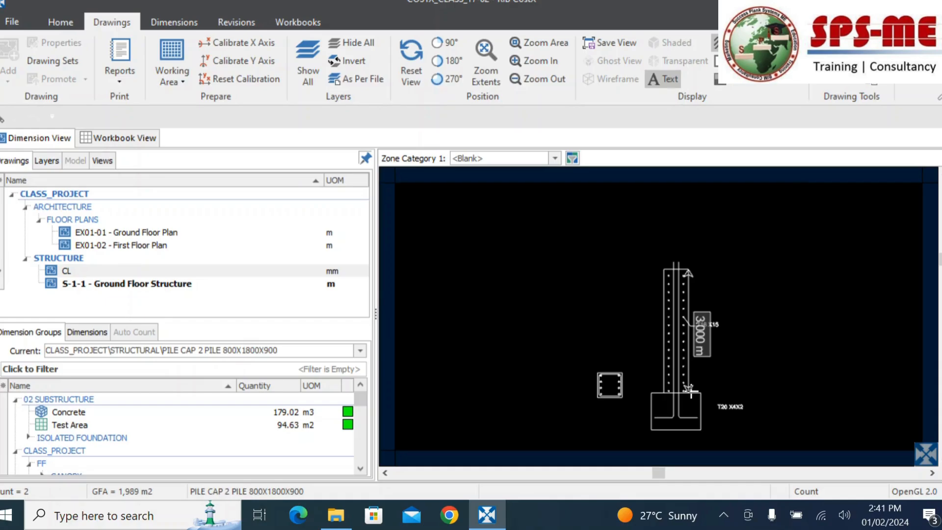
scroll(691, 391, "up", 5)
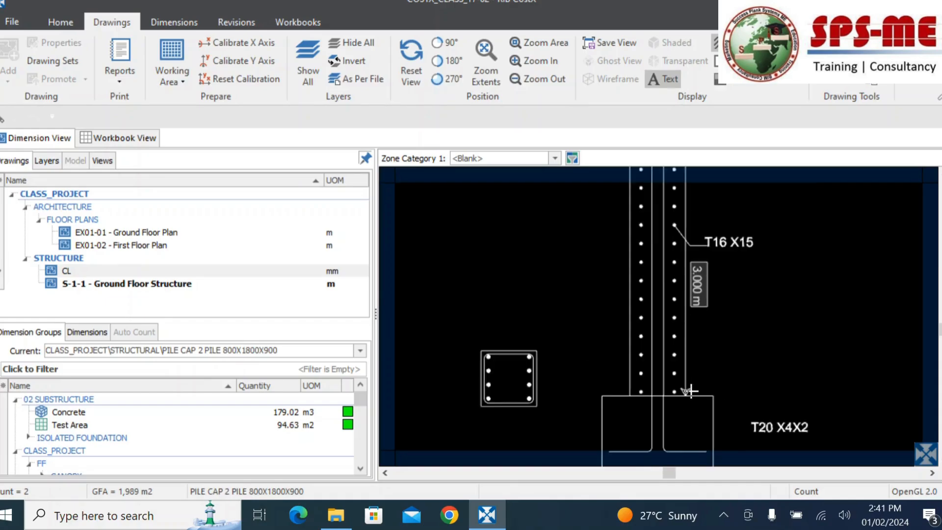
key("Escape")
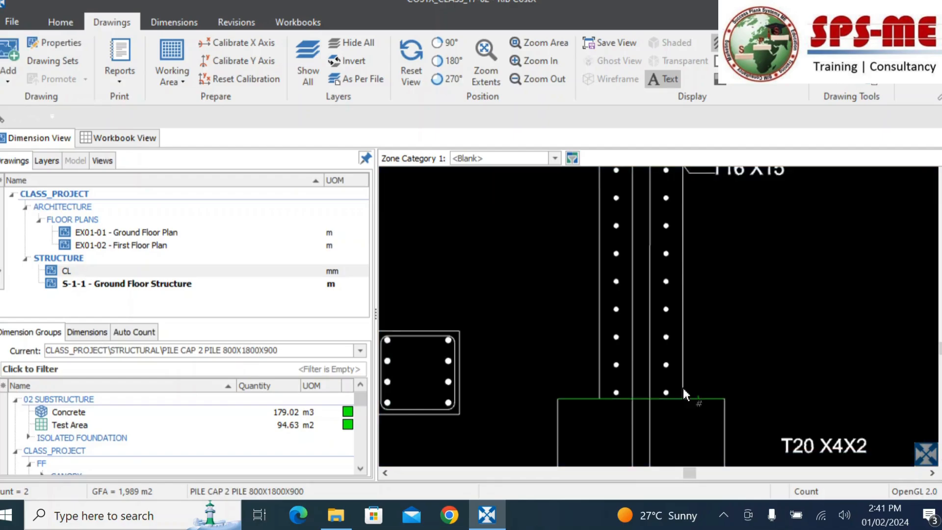
Examine the column detail's bars, the link in the cross-section, and the T16 and T20 reinforcement labels.
scroll(572, 340, "down", 7)
scroll(561, 337, "up", 5)
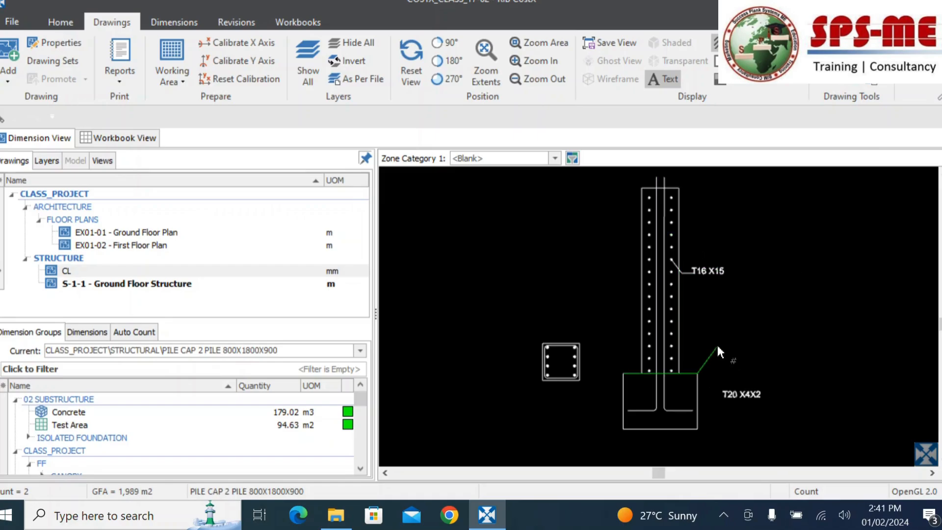
scroll(571, 361, "up", 3)
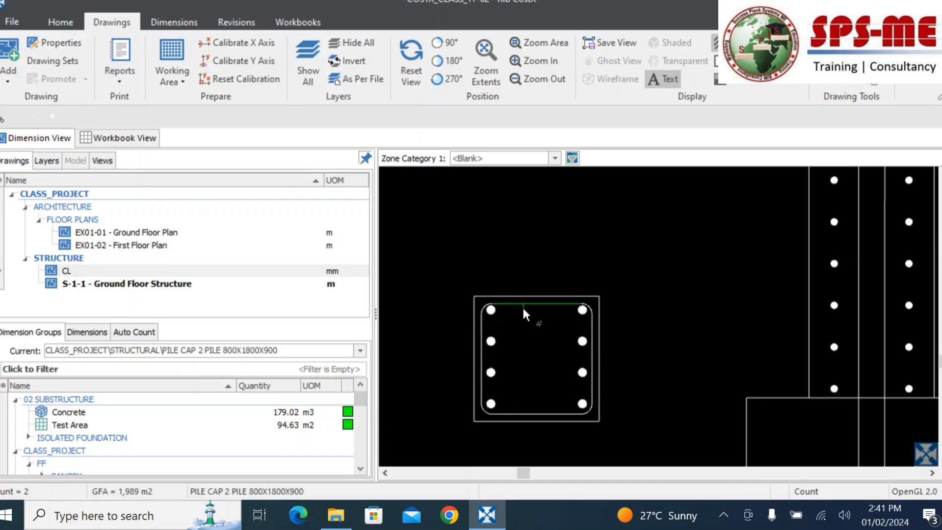
scroll(518, 324, "down", 2)
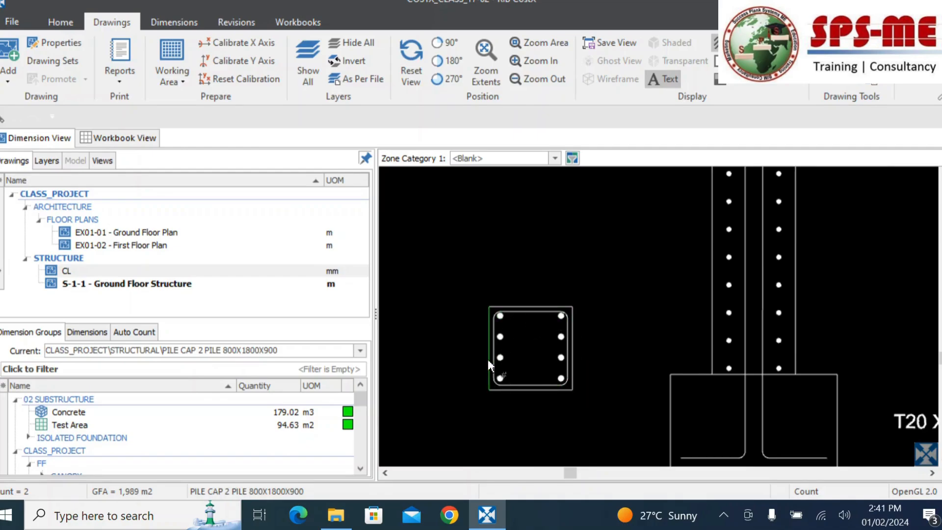
scroll(670, 385, "down", 2)
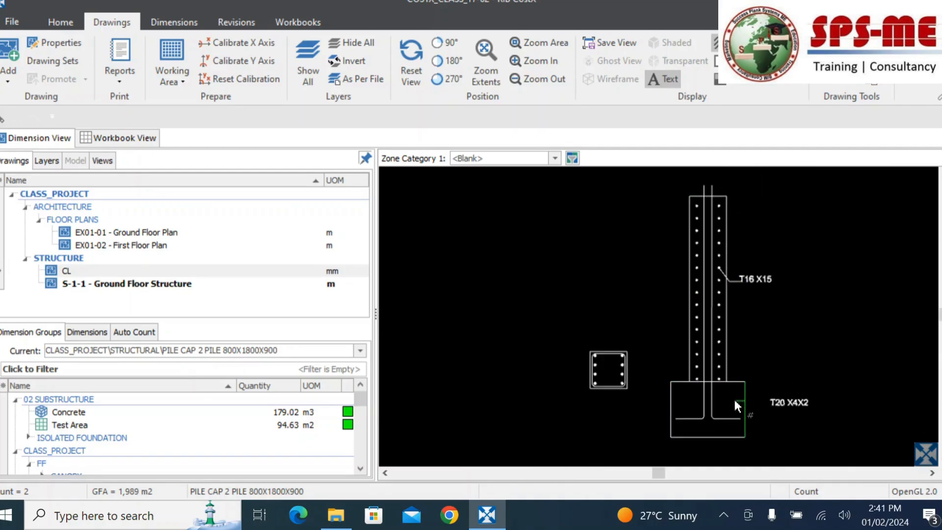
scroll(739, 273, "up", 3)
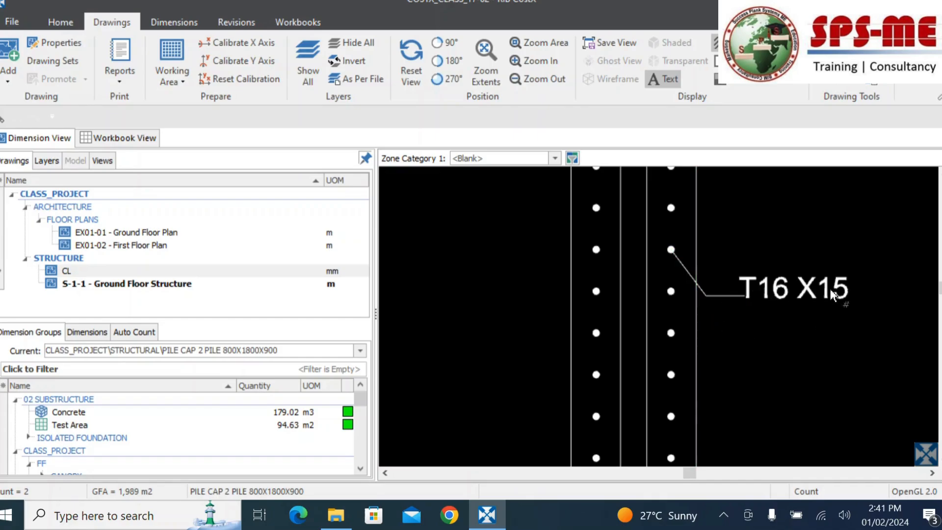
scroll(801, 299, "down", 1)
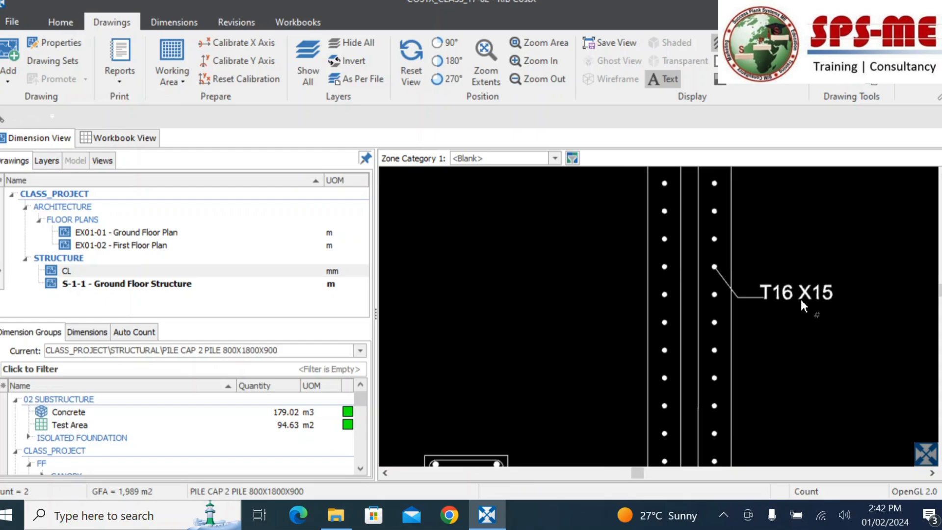
scroll(801, 301, "down", 2)
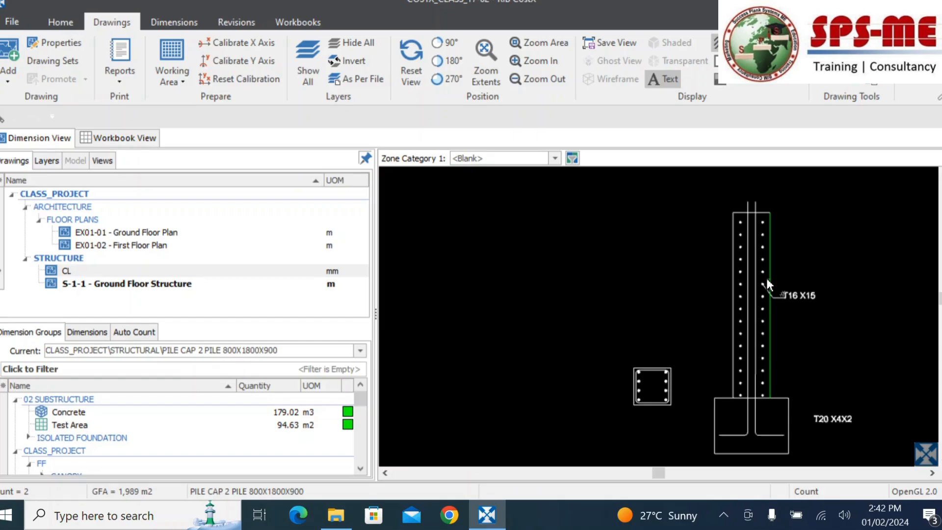
scroll(838, 435, "up", 1)
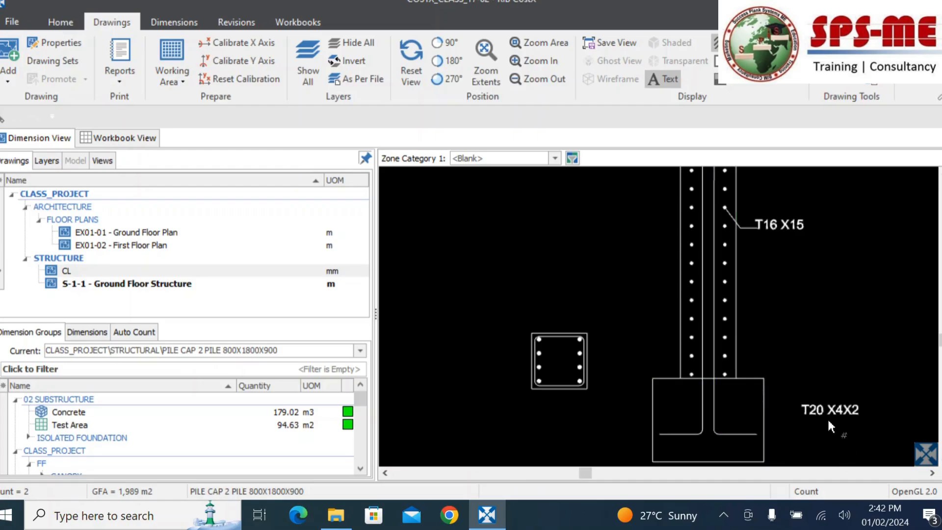
scroll(590, 375, "up", 2)
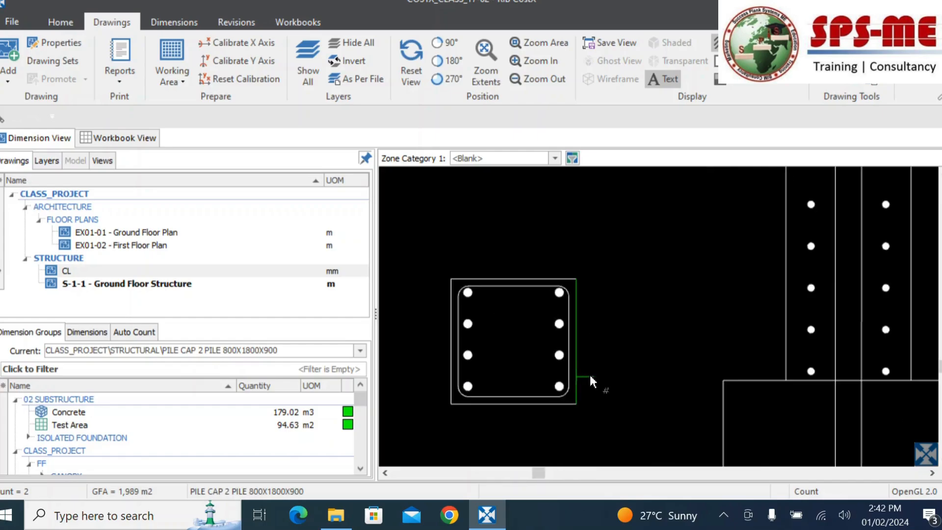
scroll(587, 372, "down", 2)
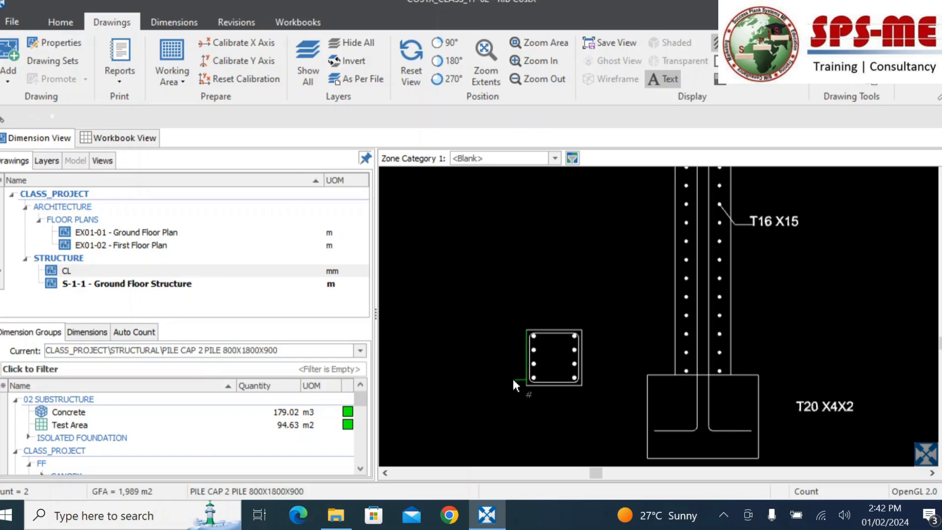
scroll(520, 377, "down", 2)
scroll(605, 363, "up", 2)
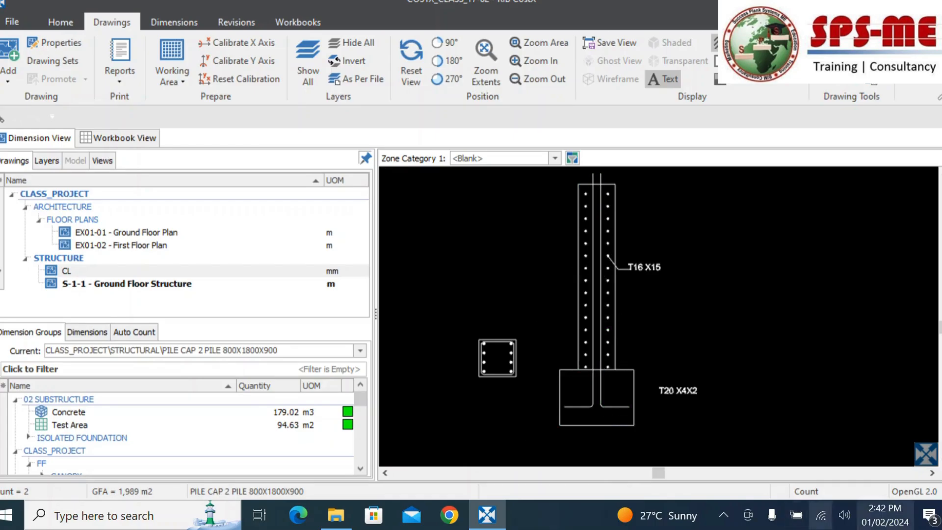
Start a new dimension group named CL-T20 in the folder CLASS_PROJECT\STRUCTURAL\REBAR.
left_click(173, 25)
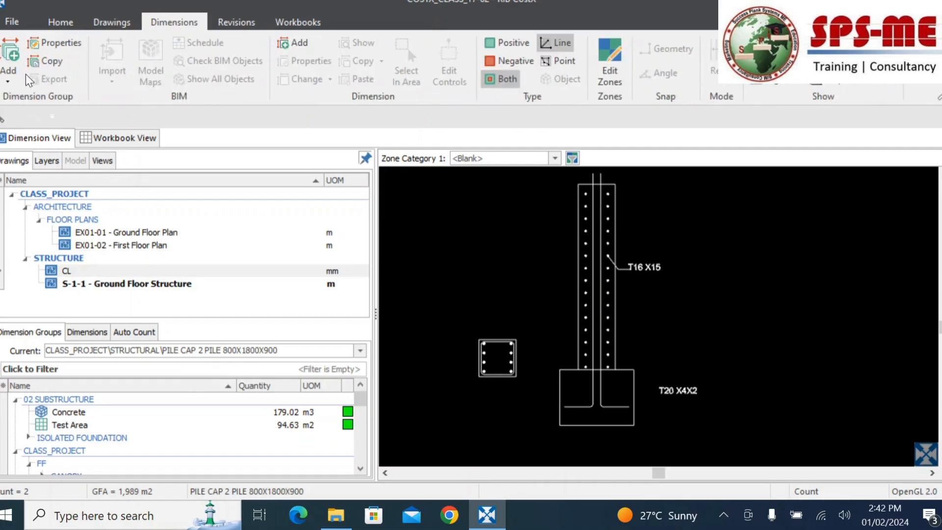
left_click(8, 53)
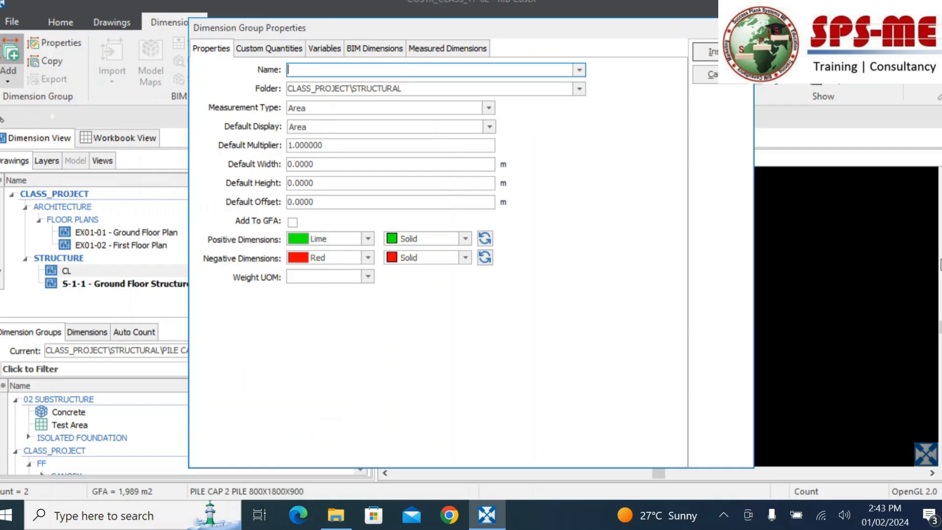
type("CL-")
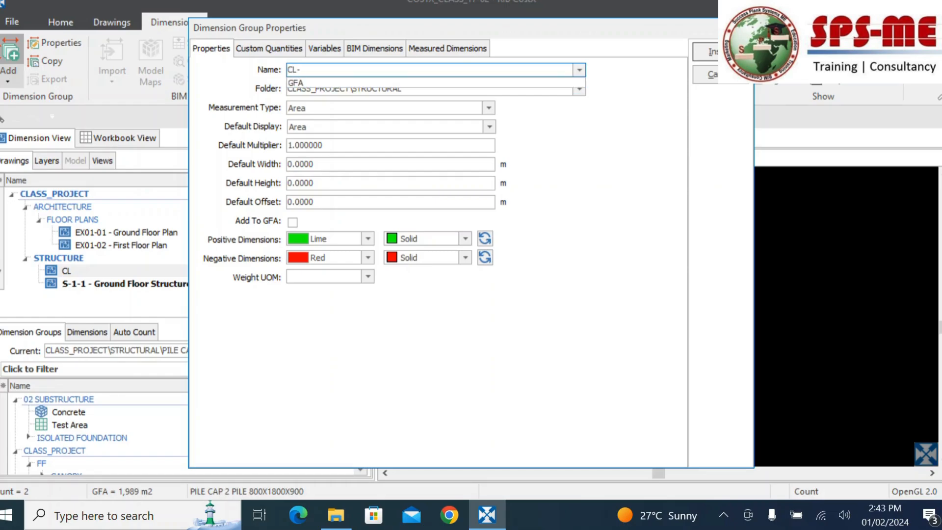
type("T20")
left_click(414, 216)
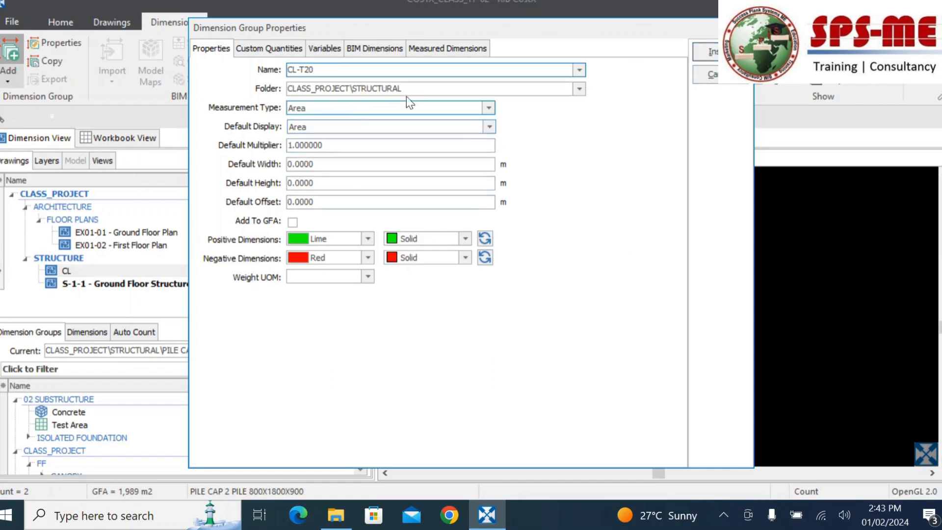
left_click(426, 87)
type("\\RE")
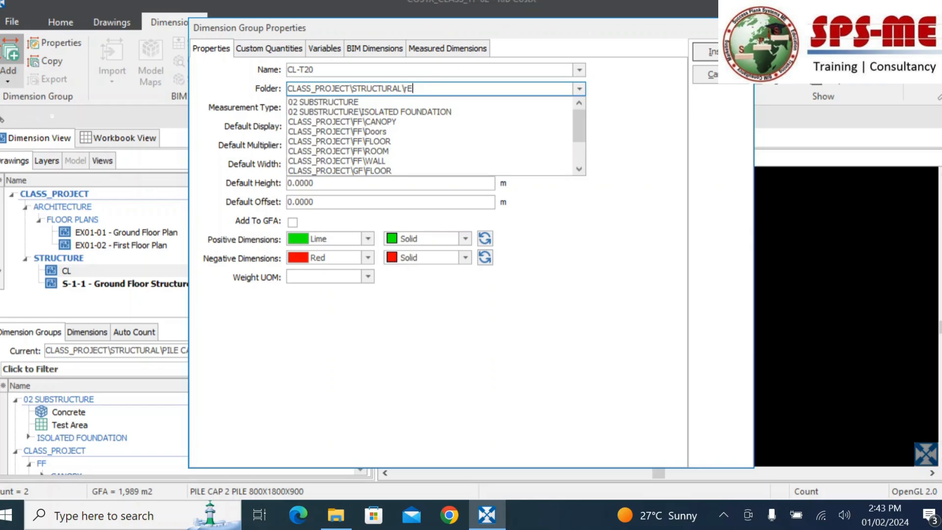
type("BAR")
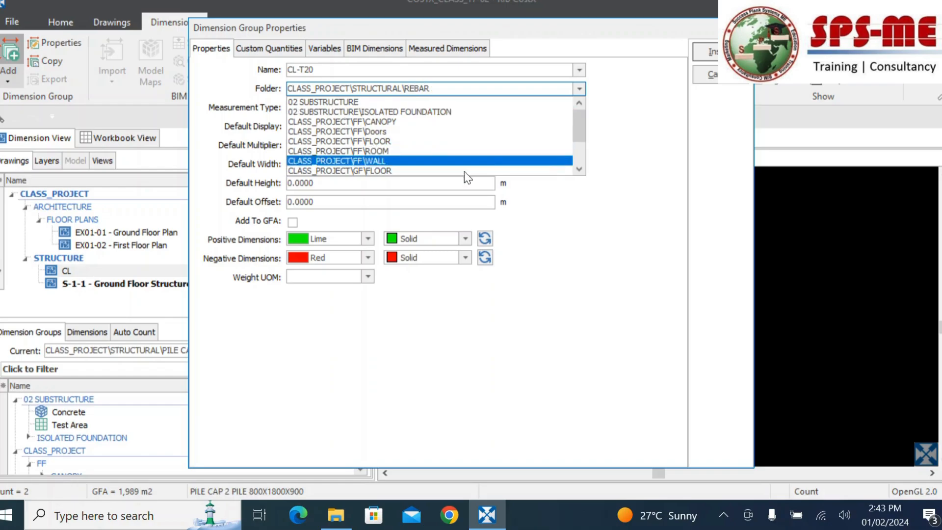
left_click(535, 320)
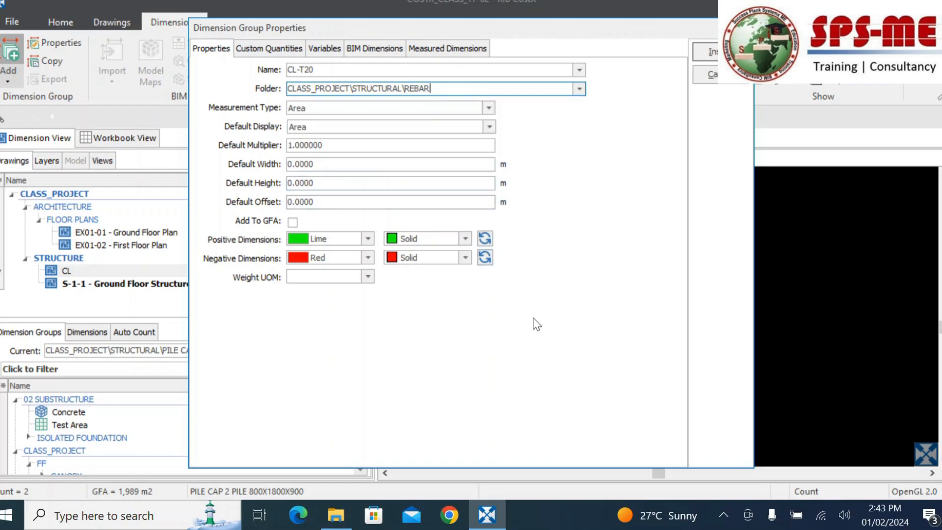
Set the CL-T20 group's measurement type to Length and its default display to Volume.
left_click(349, 111)
left_click(309, 141)
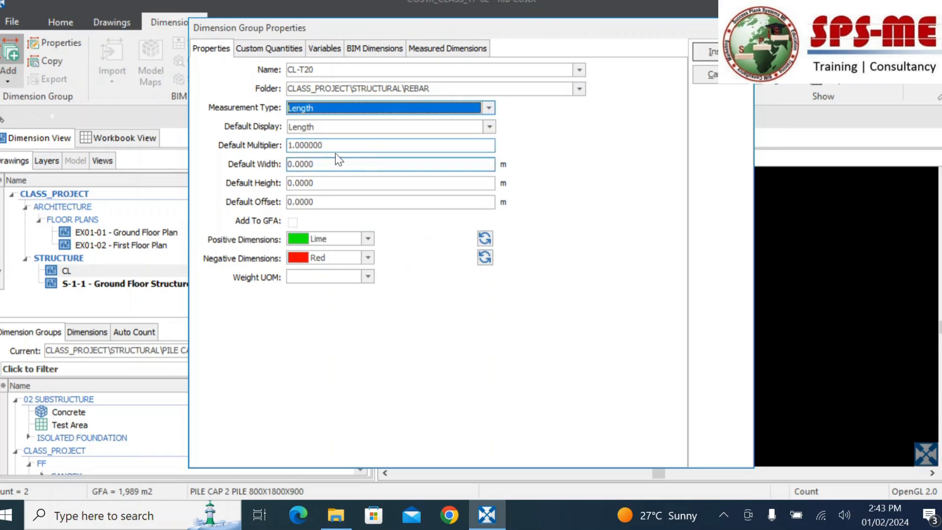
left_click(339, 130)
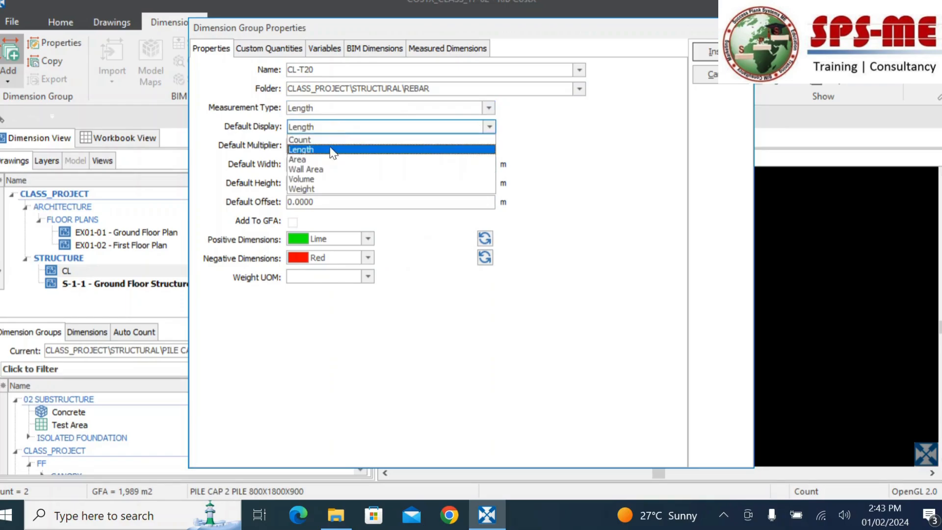
left_click(311, 179)
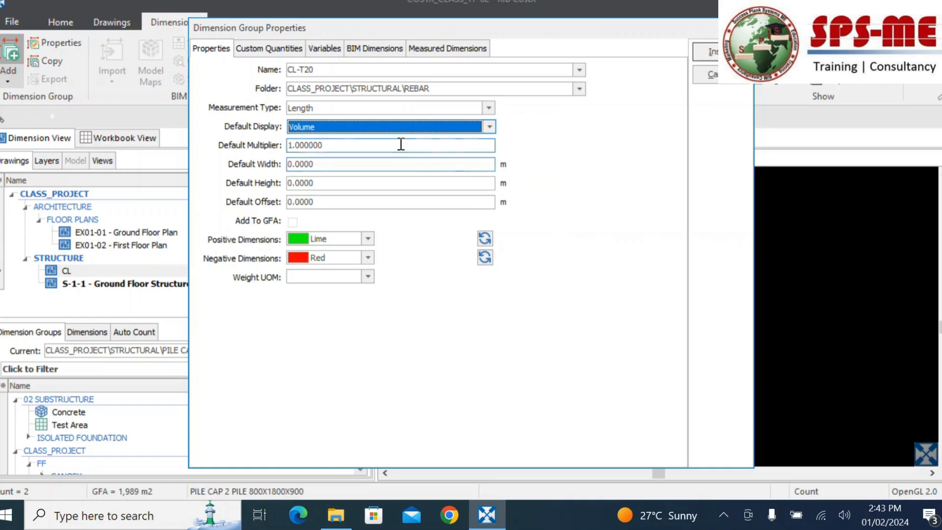
Review the Volume expression in the group's measured dimension definitions.
left_click(446, 51)
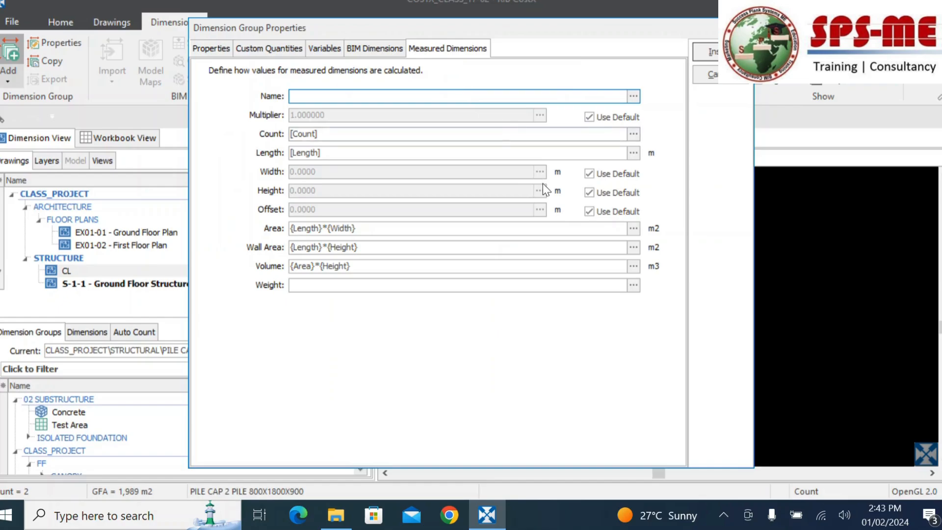
left_click(390, 266)
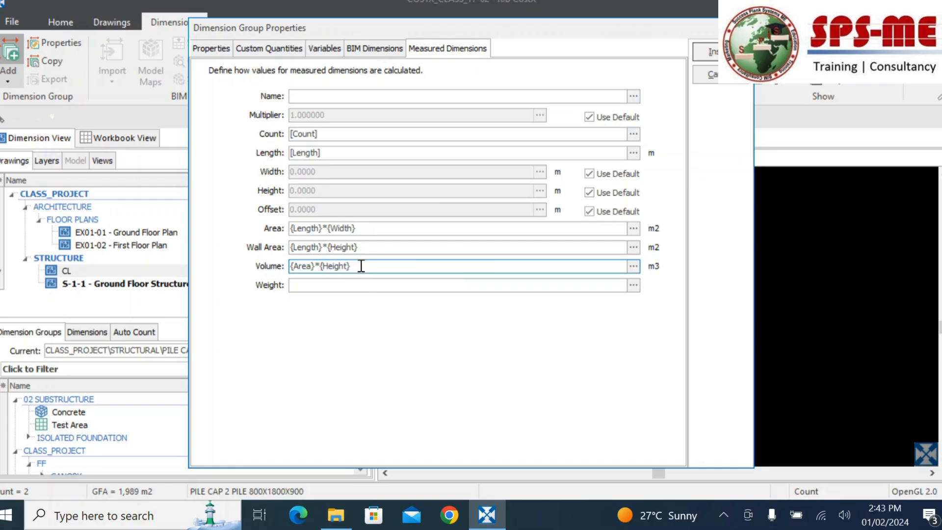
left_click_drag(359, 266, 290, 266)
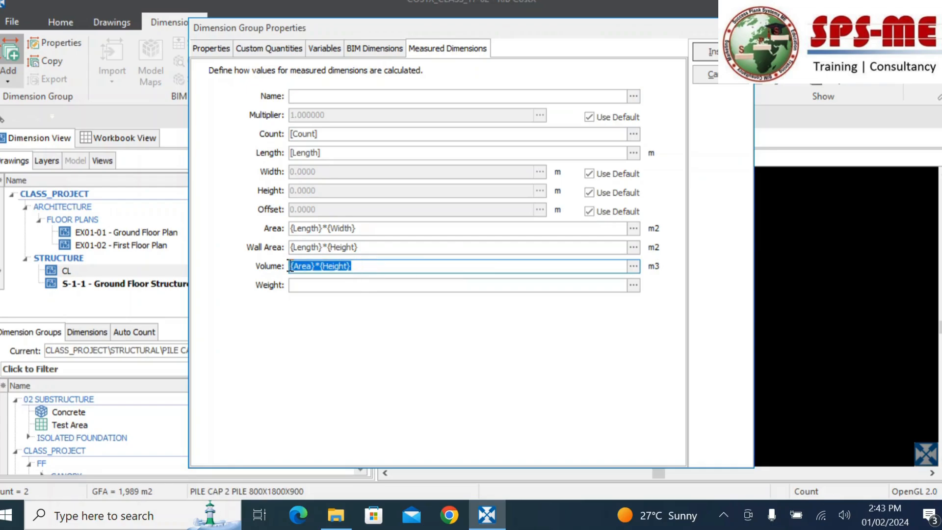
Define the CL-T20 group's Weight as {Length}*2.466 using the T20 rebar constant, and insert the group.
left_click(426, 286)
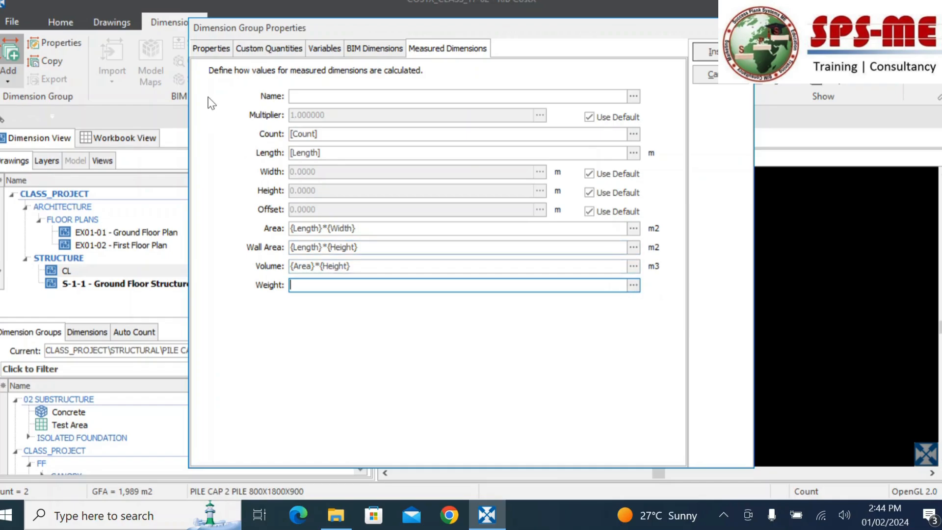
left_click(634, 285)
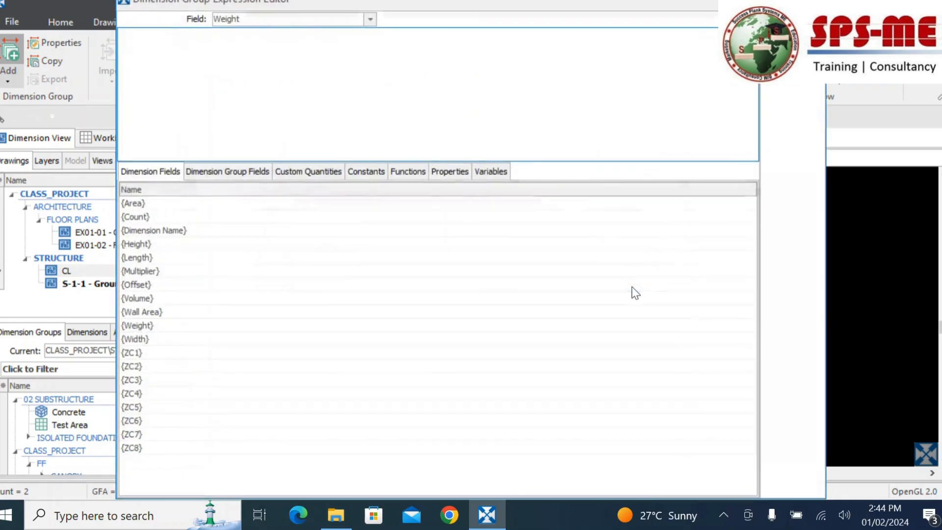
double_click(146, 258)
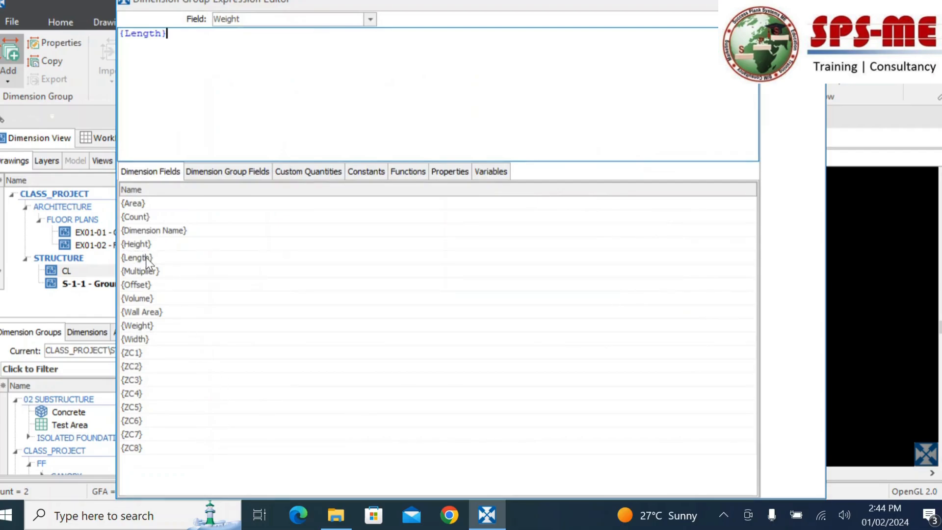
type("*")
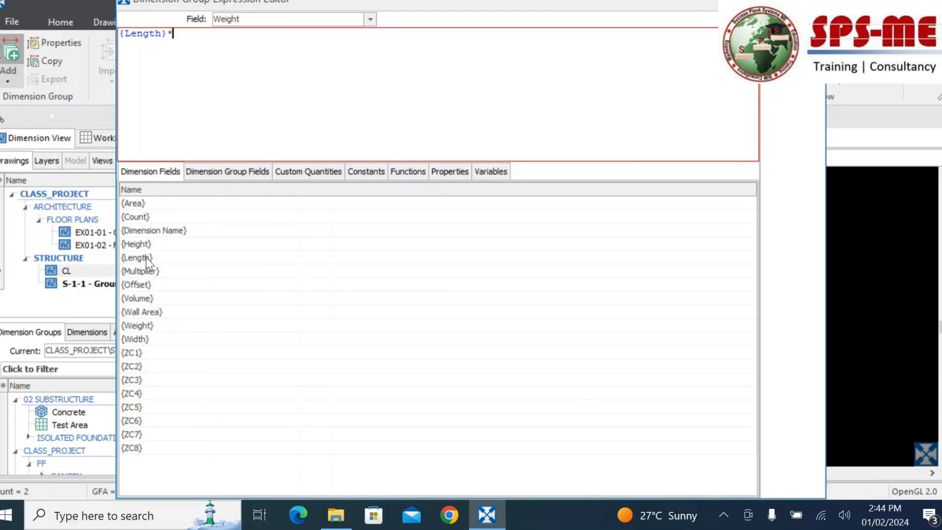
left_click(367, 172)
left_click(124, 204)
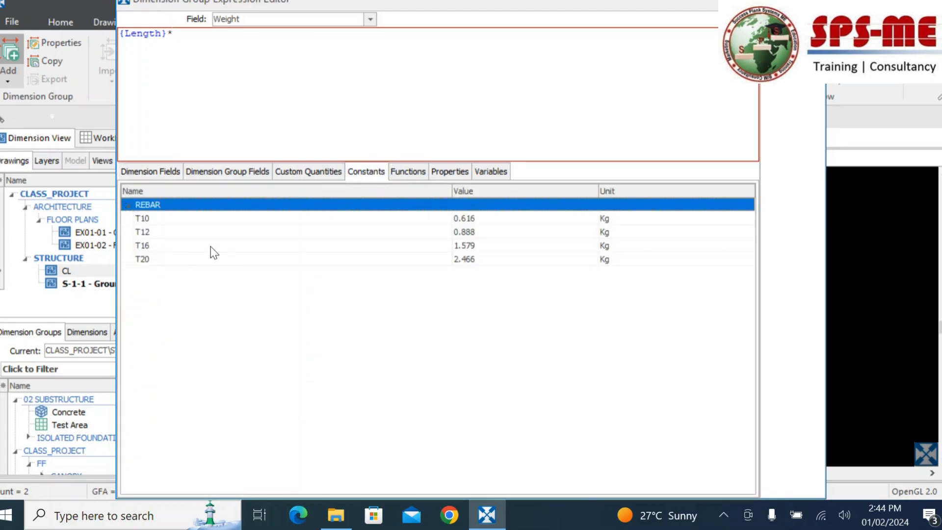
mouse_move(476, 266)
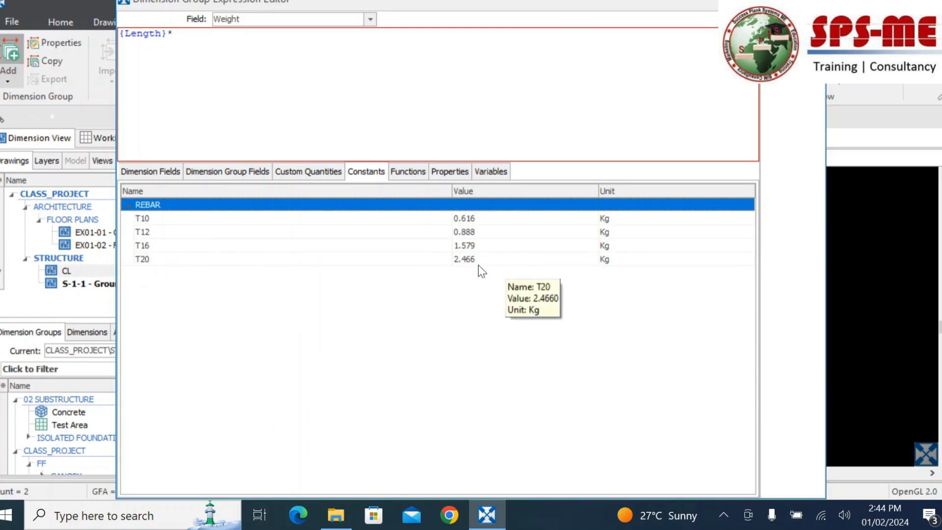
double_click(149, 261)
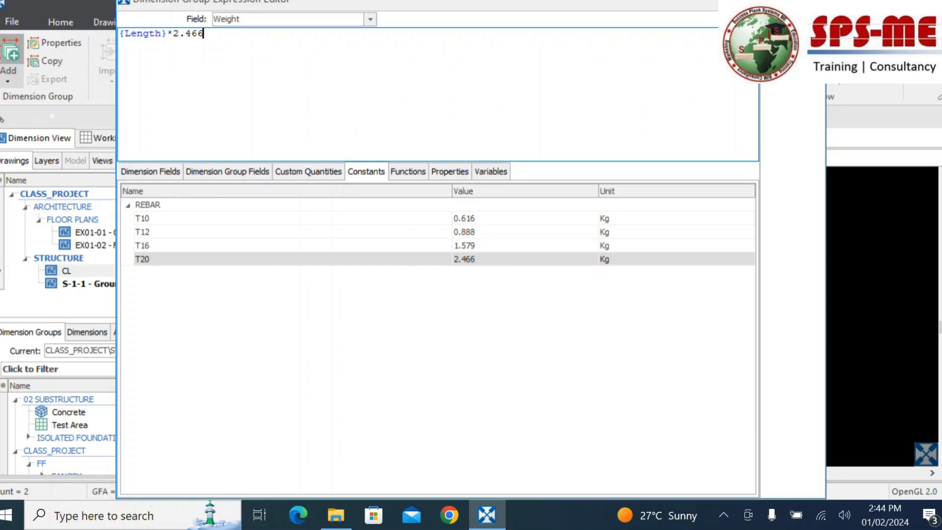
left_click(792, 23)
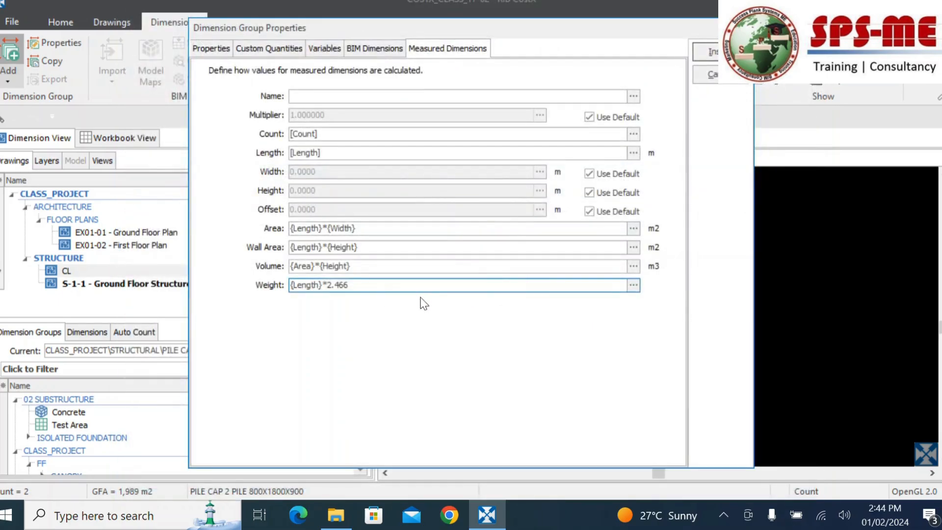
left_click(706, 51)
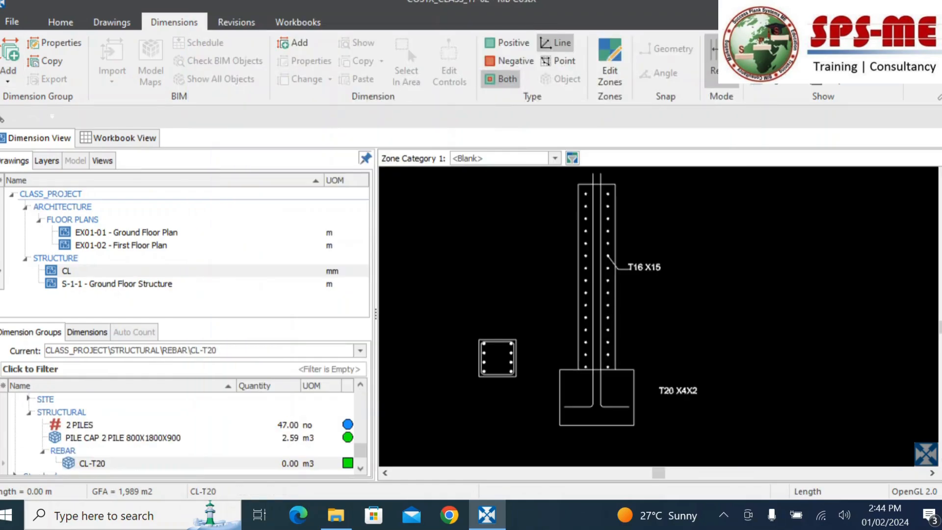
Measure the right-hand T20 bar in the column elevation, covering its vertical length, bend and horizontal foot.
scroll(161, 427, "down", 1)
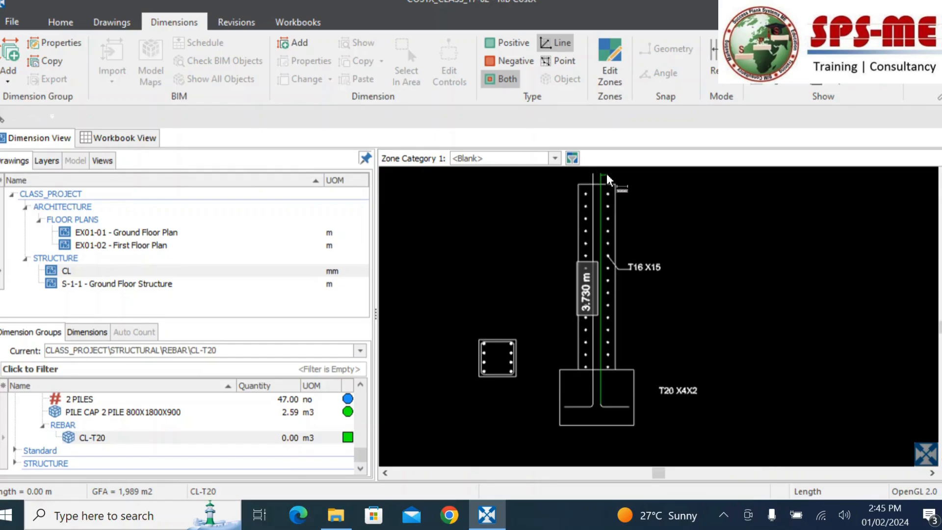
left_click(600, 223)
scroll(604, 393, "up", 5)
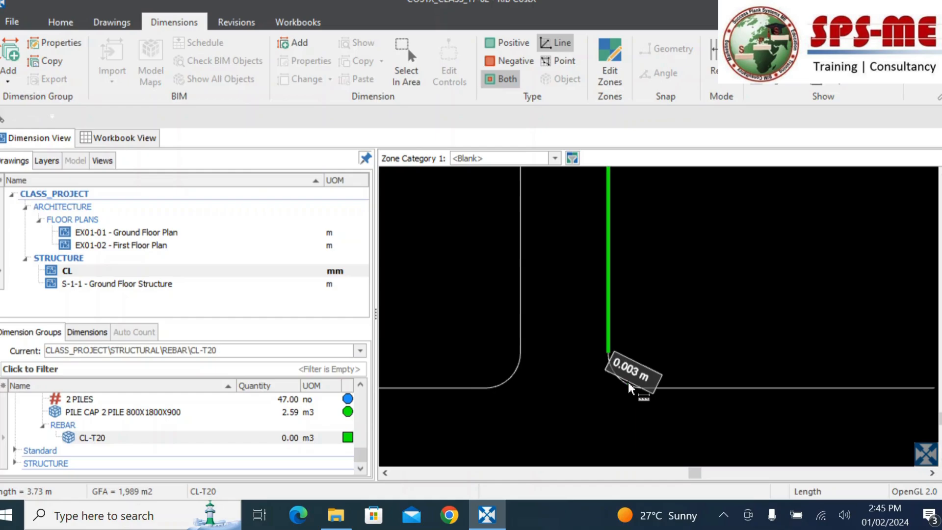
left_click(607, 351)
mouse_move(611, 356)
left_mouse_down()
mouse_move(629, 390)
mouse_move(681, 394)
left_mouse_up()
double_click(681, 393)
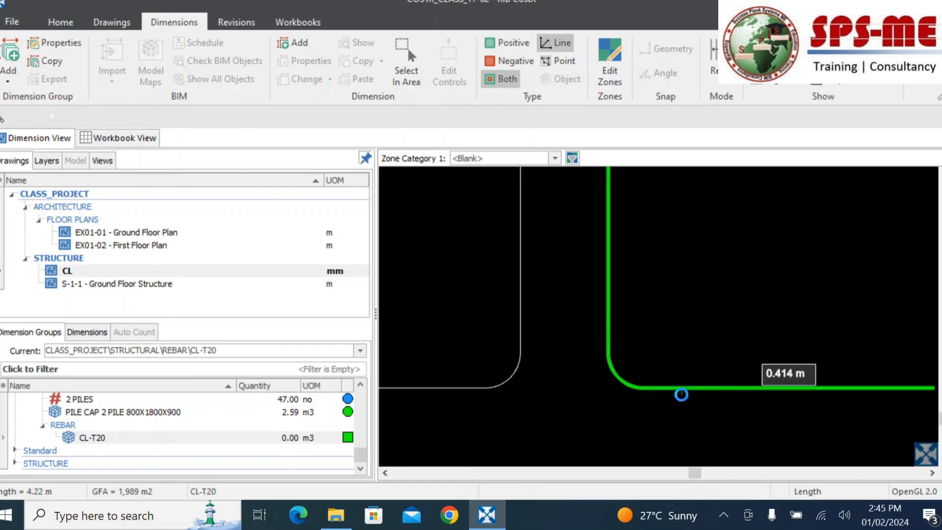
scroll(620, 353, "down", 5)
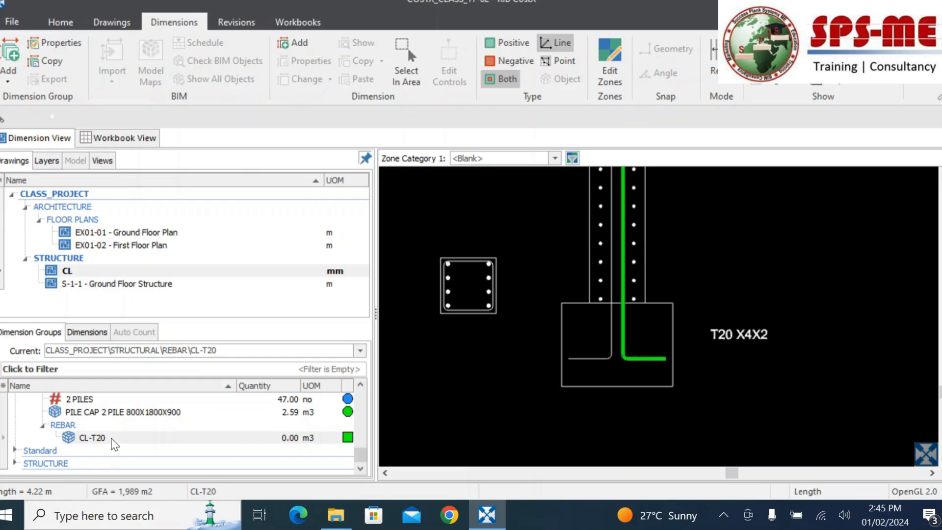
Change the CL-T20 group's default display to Weight and update the group.
mouse_move(114, 444)
mouse_move(212, 445)
left_click(112, 438)
double_click(115, 438)
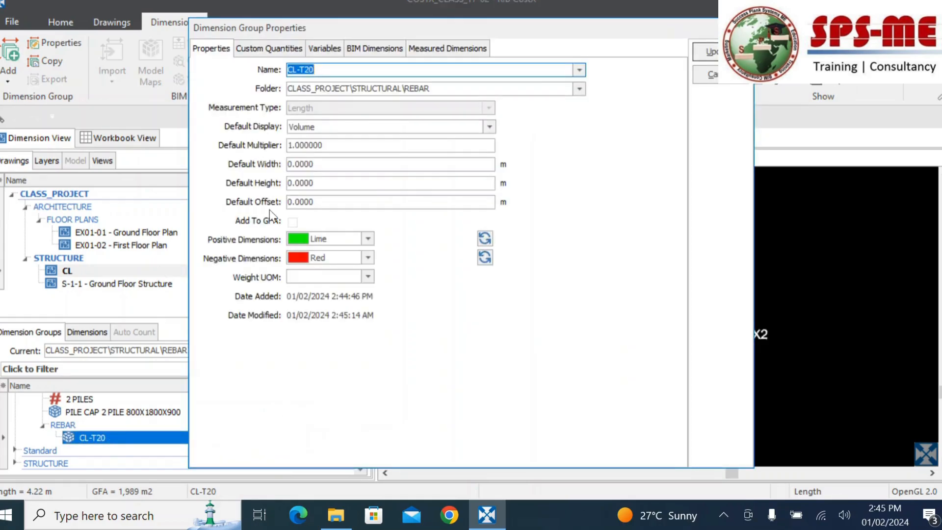
left_click(354, 127)
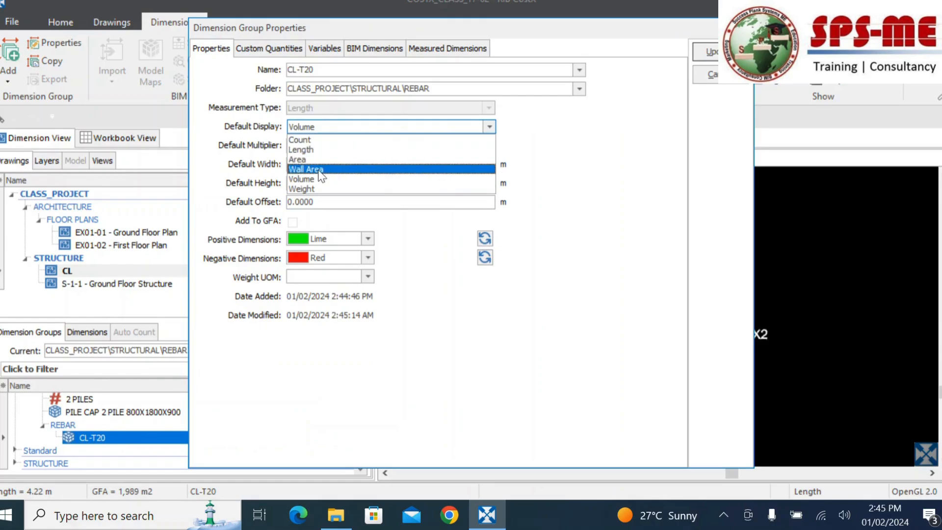
left_click(313, 189)
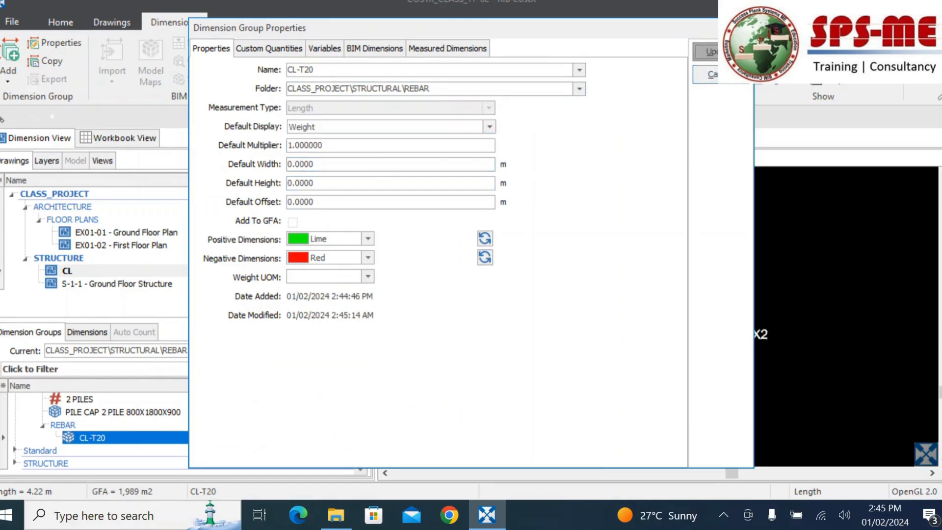
left_click(706, 51)
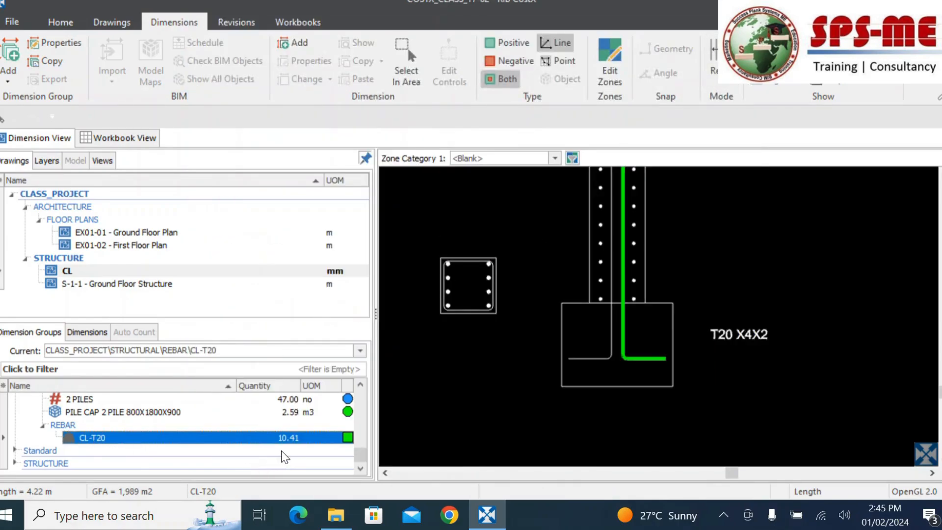
mouse_move(304, 436)
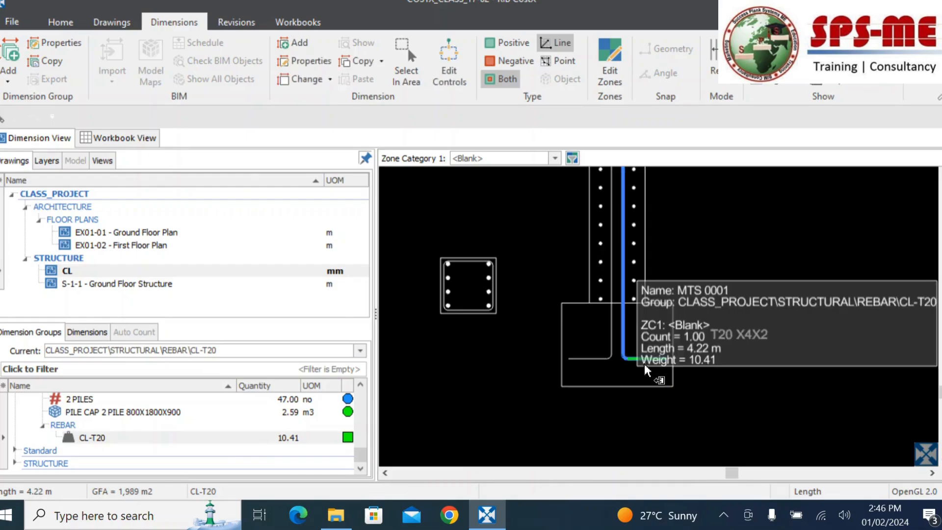
Set the CL-T20 group's default multiplier to 8 and apply it to all dimensions using the default multiplier.
scroll(724, 418, "down", 2)
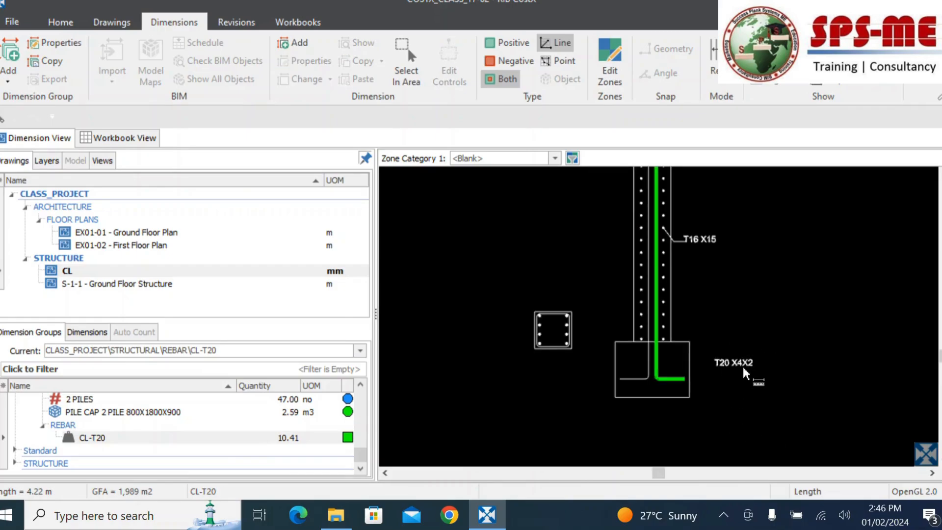
scroll(744, 369, "up", 2)
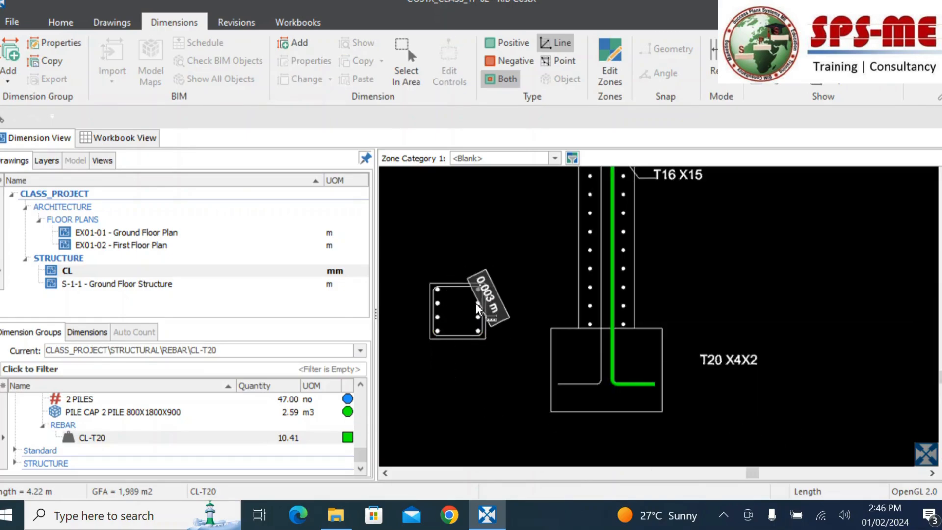
left_click(648, 385)
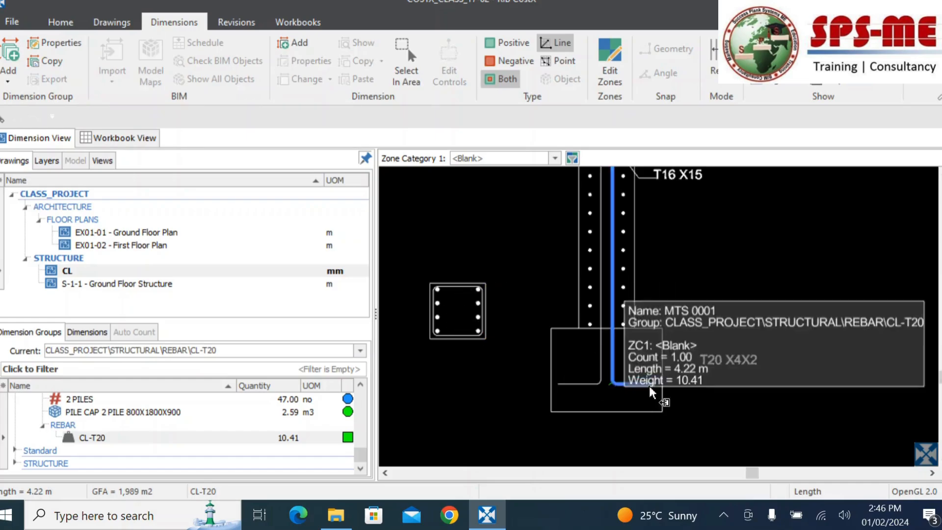
key("Escape")
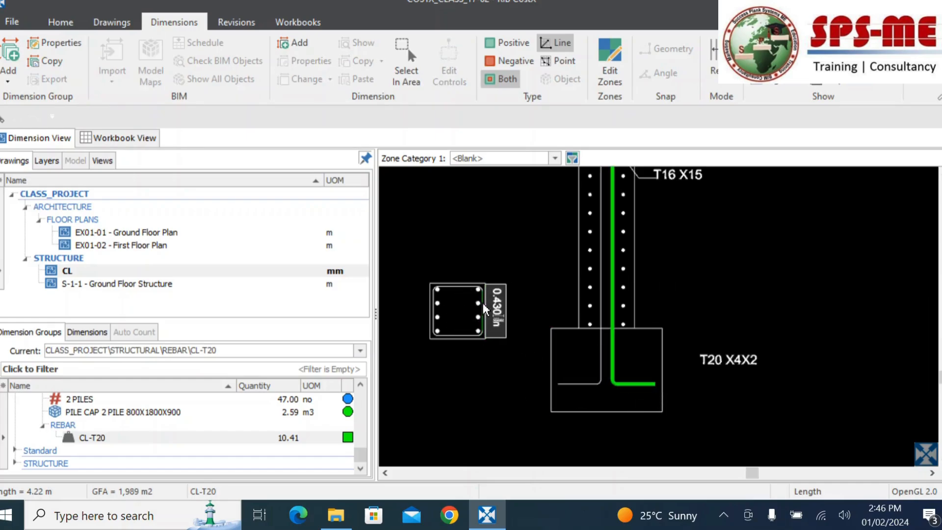
left_click(223, 438)
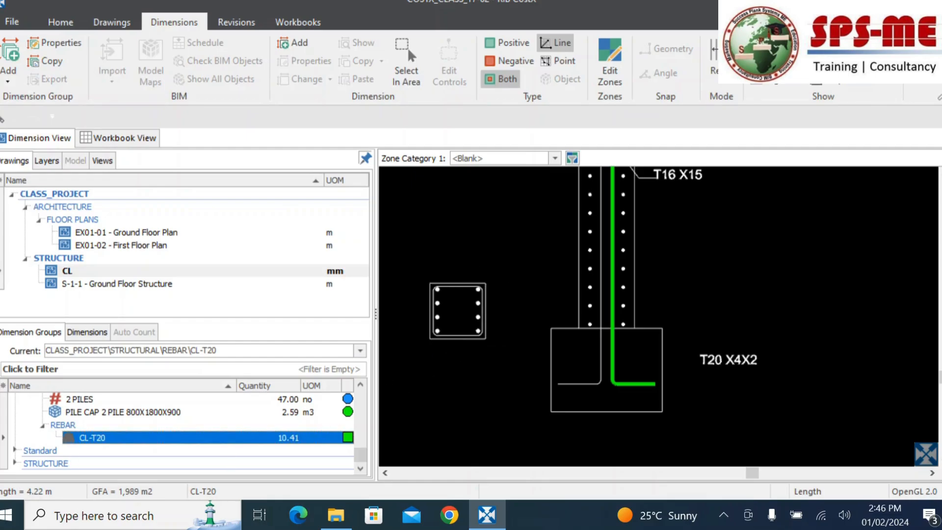
double_click(122, 438)
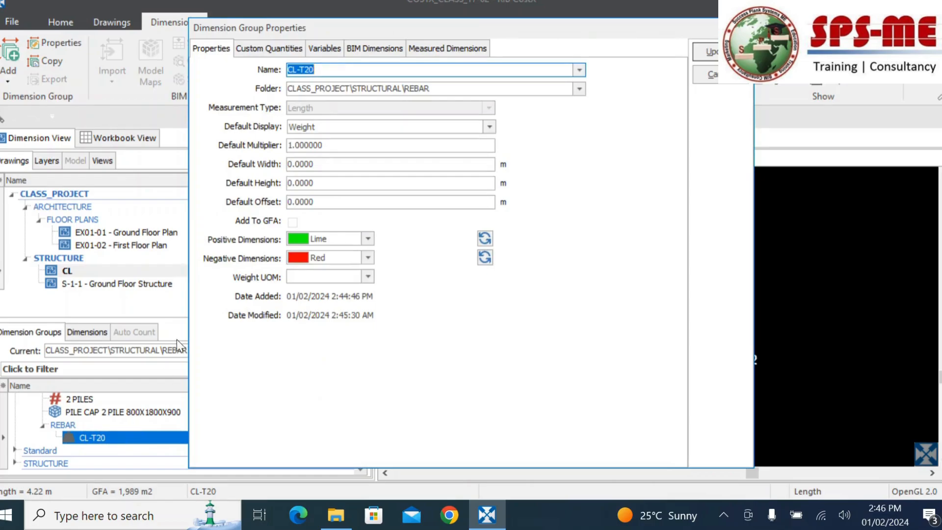
double_click(342, 146)
type("1")
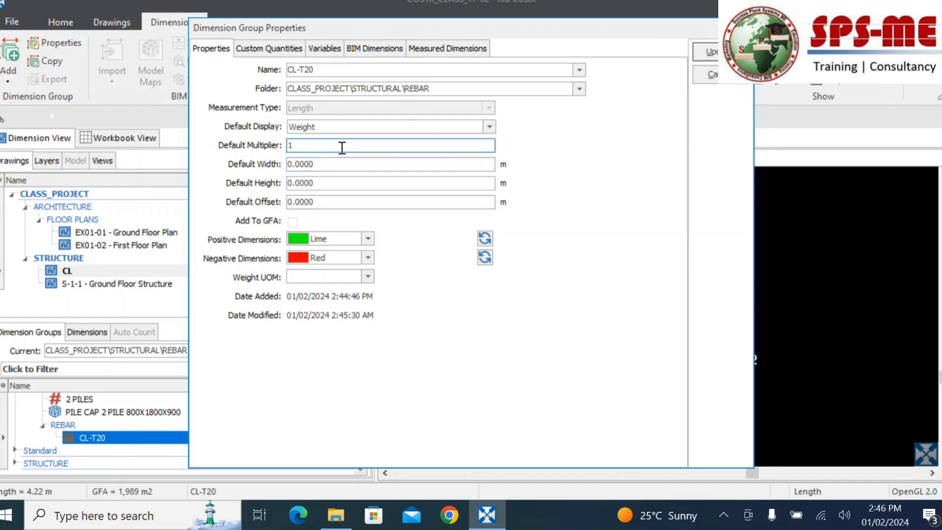
left_click_drag(342, 147, 285, 142)
type("8")
left_click(331, 166)
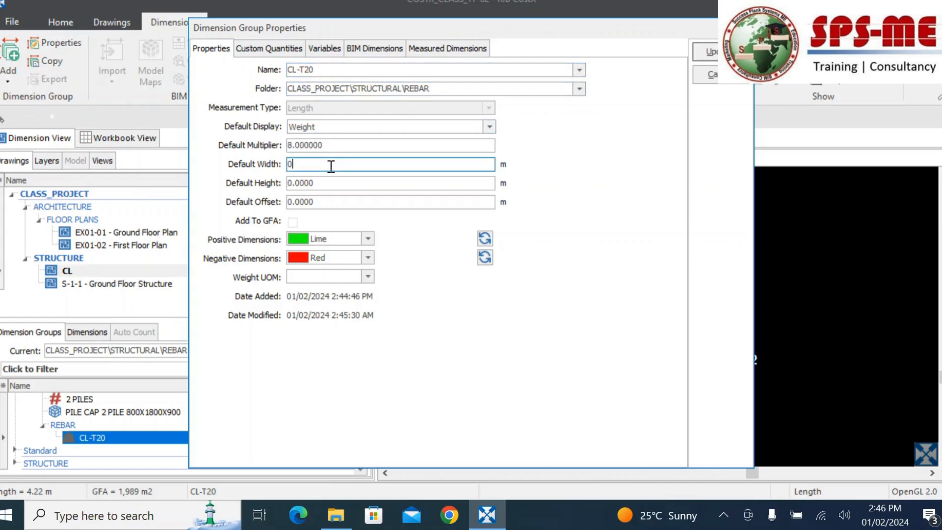
left_click(716, 57)
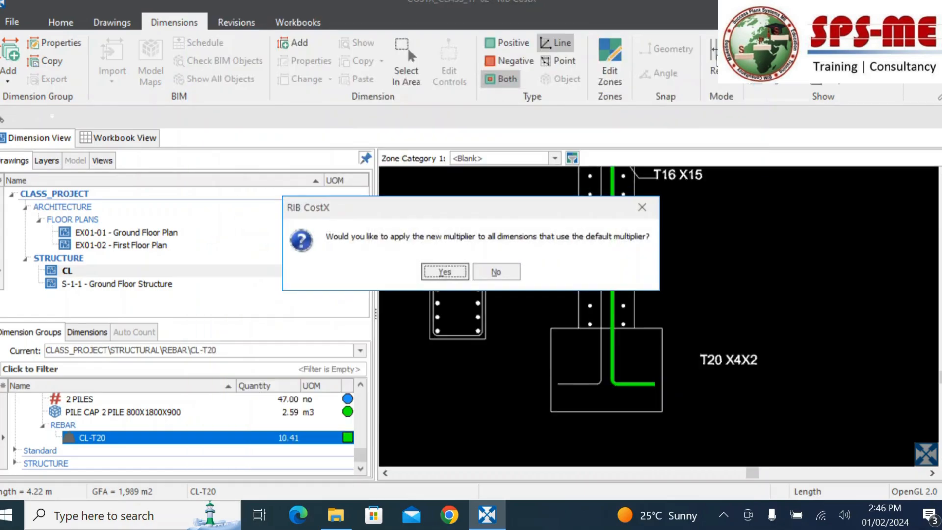
left_click(437, 270)
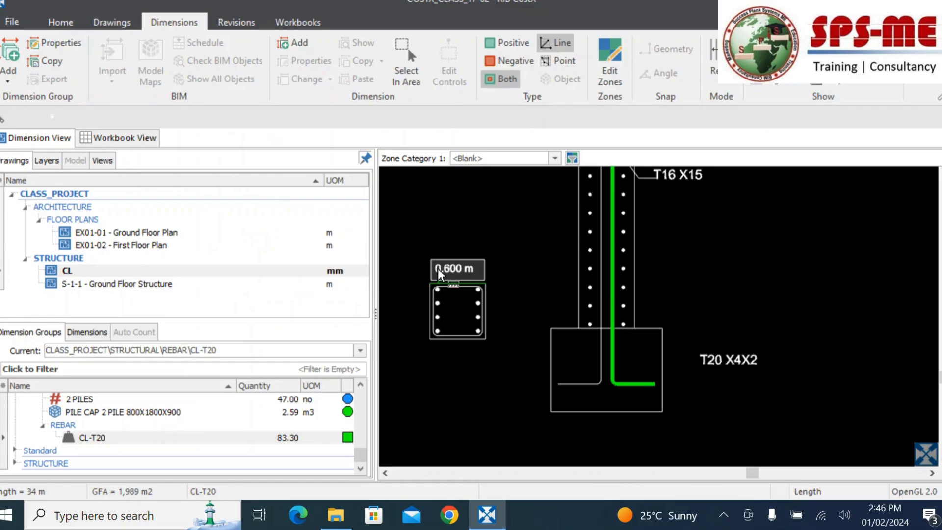
Check the CL-T20 group's totals against the bars in the column cross-section and the T20 X4X2 label.
left_click(287, 437)
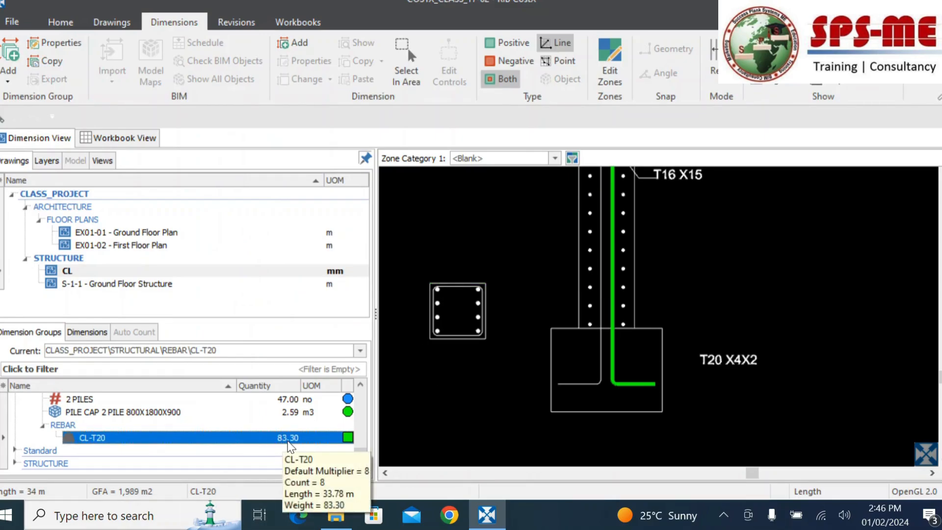
scroll(475, 299, "up", 4)
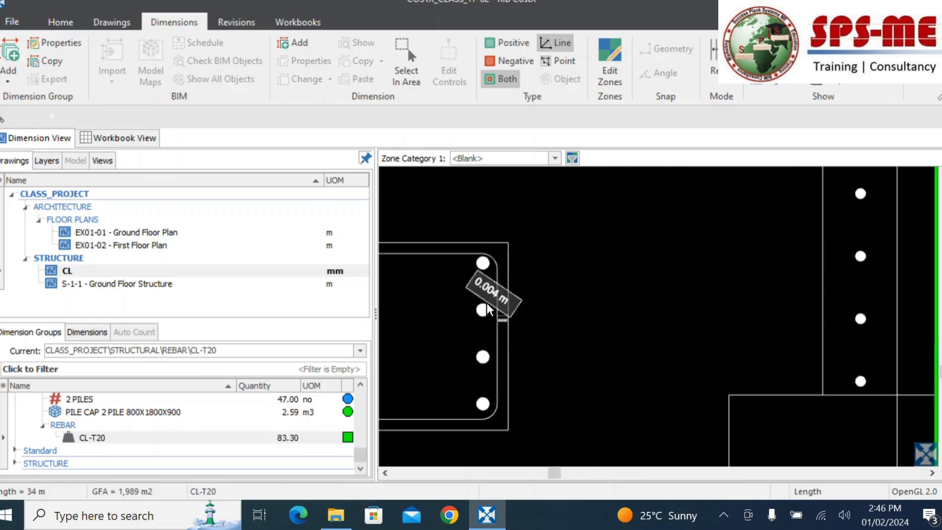
scroll(486, 366, "down", 4)
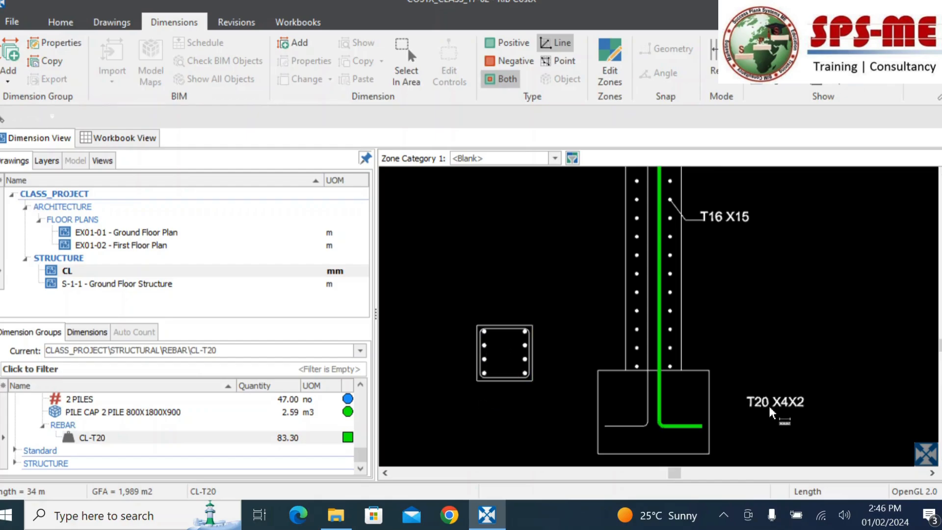
mouse_move(289, 444)
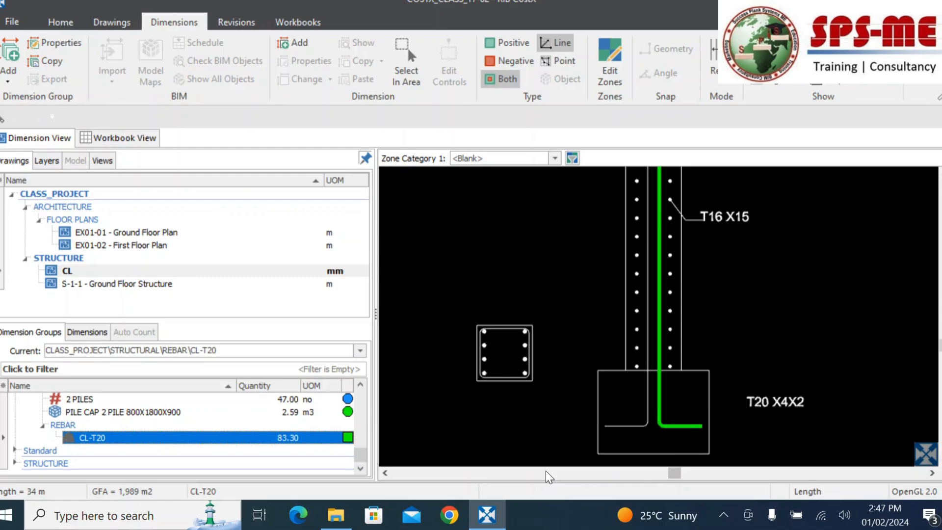
scroll(414, 333, "up", 4)
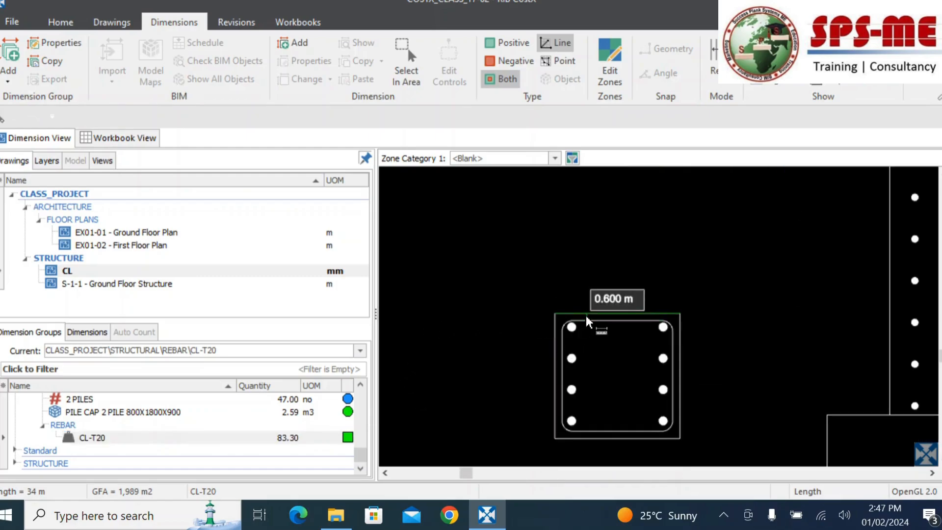
scroll(542, 390, "down", 4)
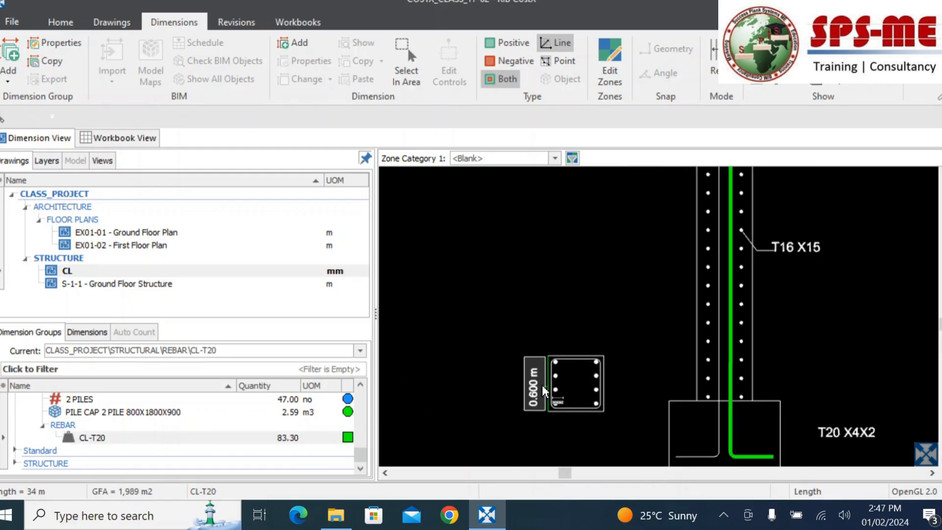
scroll(543, 384, "down", 2)
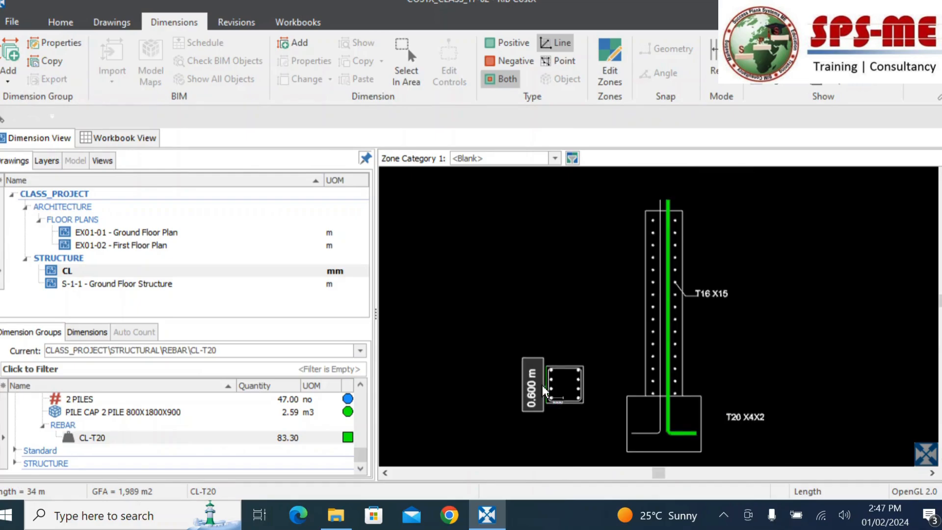
Start a dimension group named CL-T16 in the STRUCTURAL\REBAR folder with measurement type Length and default display Weight.
scroll(561, 398, "up", 3)
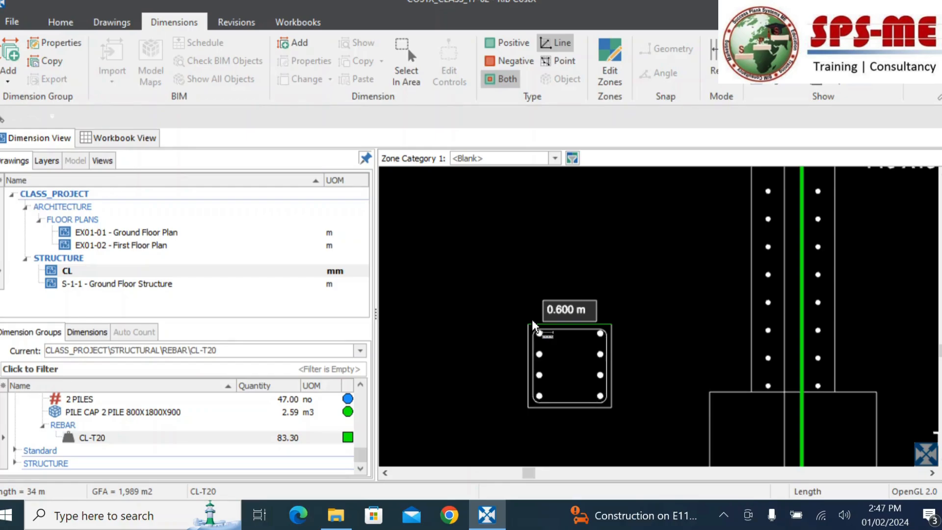
scroll(562, 345, "up", 1)
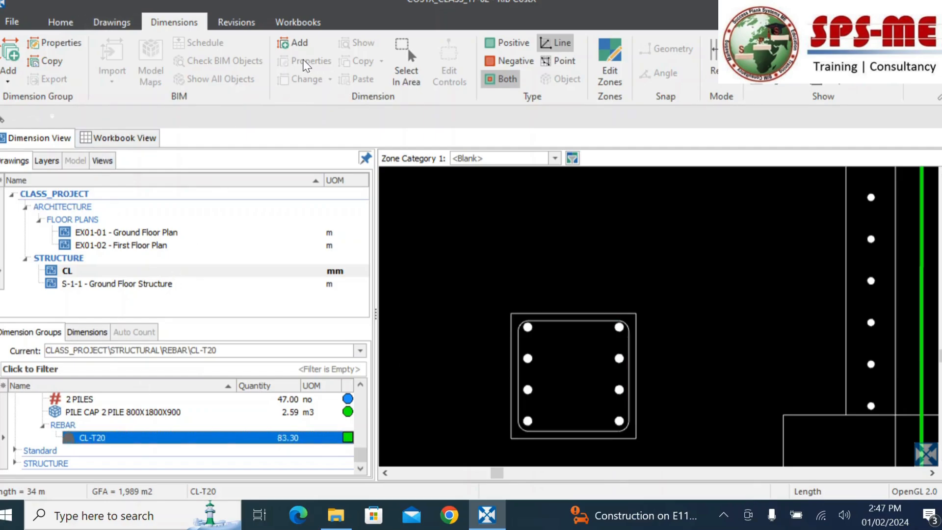
left_click(7, 53)
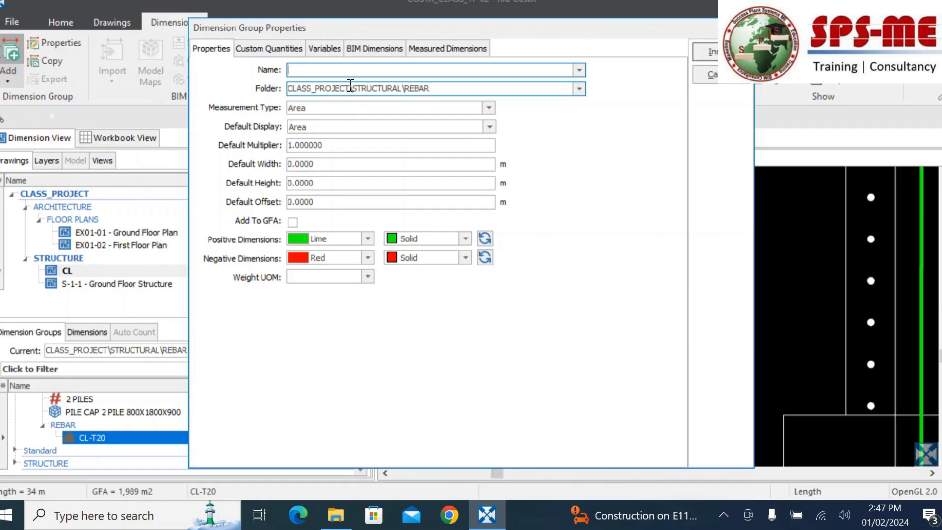
type("CL")
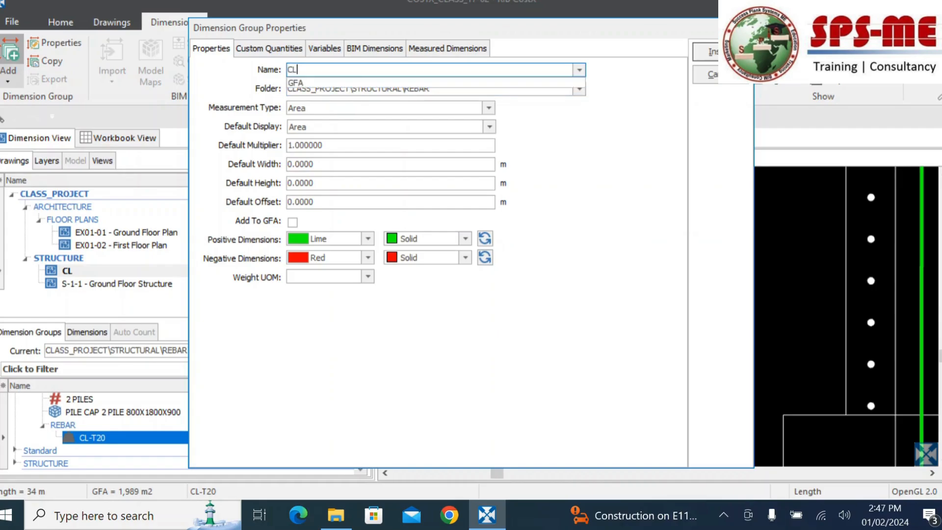
type("-T16")
left_click(587, 251)
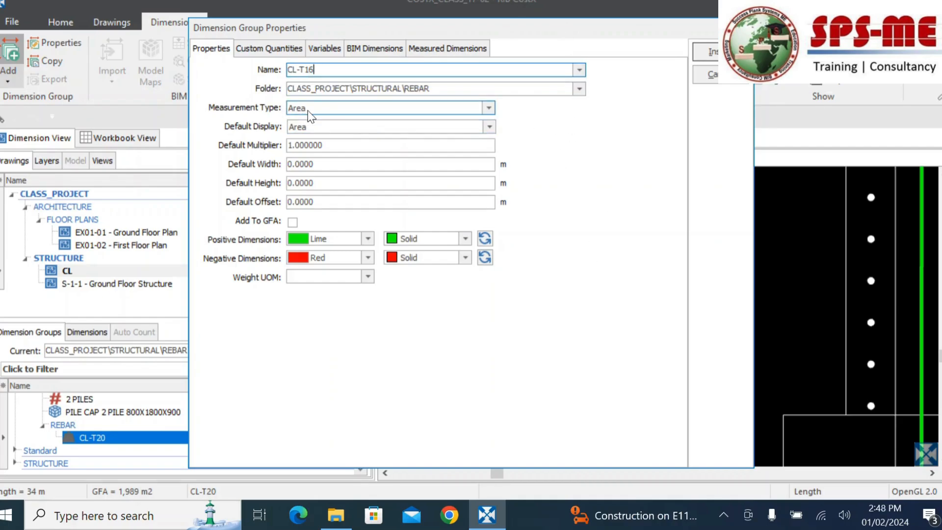
left_click(322, 109)
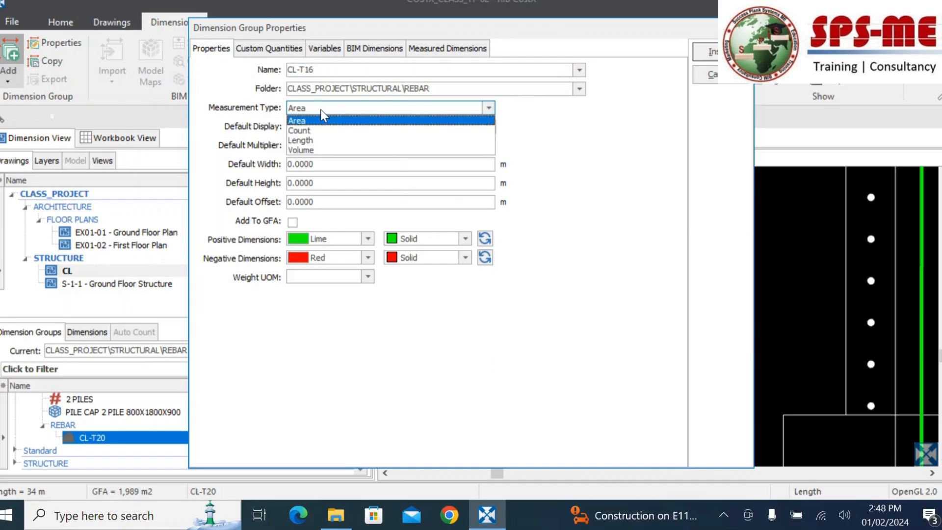
left_click(309, 140)
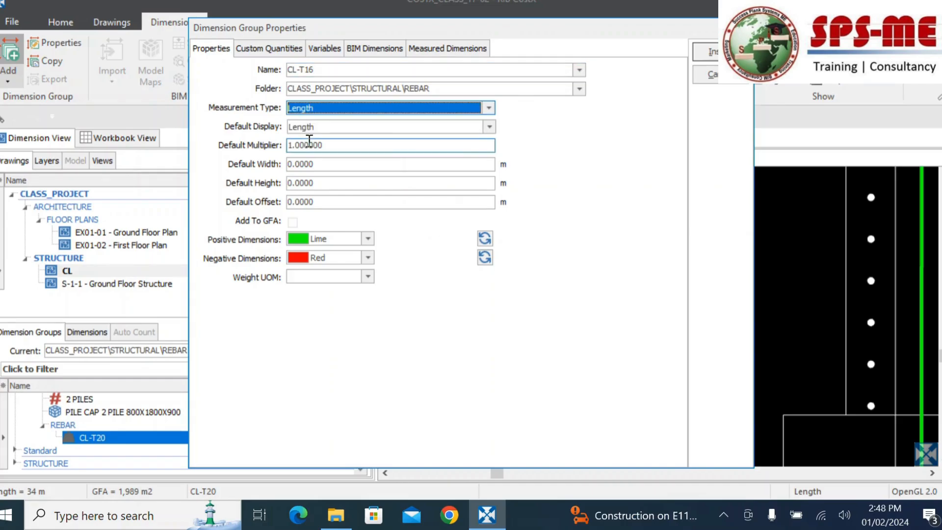
left_click(488, 129)
left_click(317, 189)
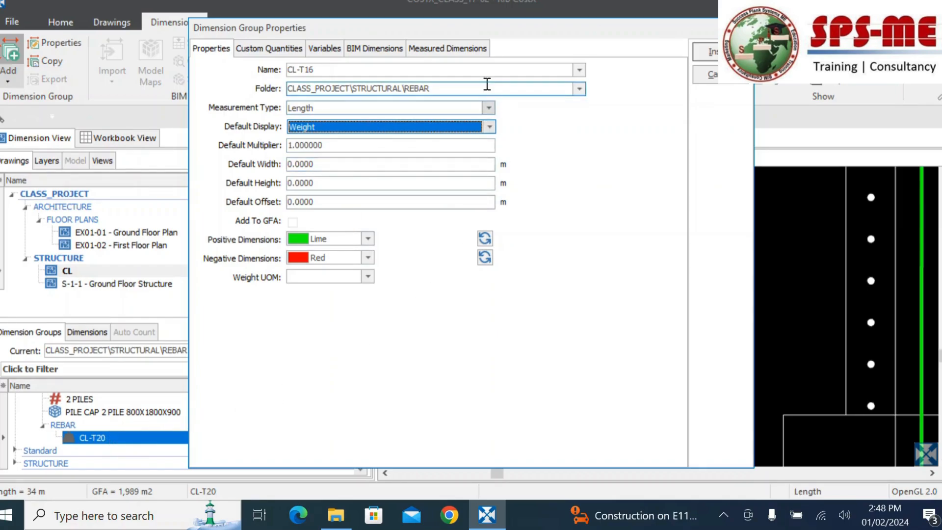
Define the CL-T16 group's measured weight as {Length}*1.579 using the T16 rebar constant and insert the group.
left_click(479, 48)
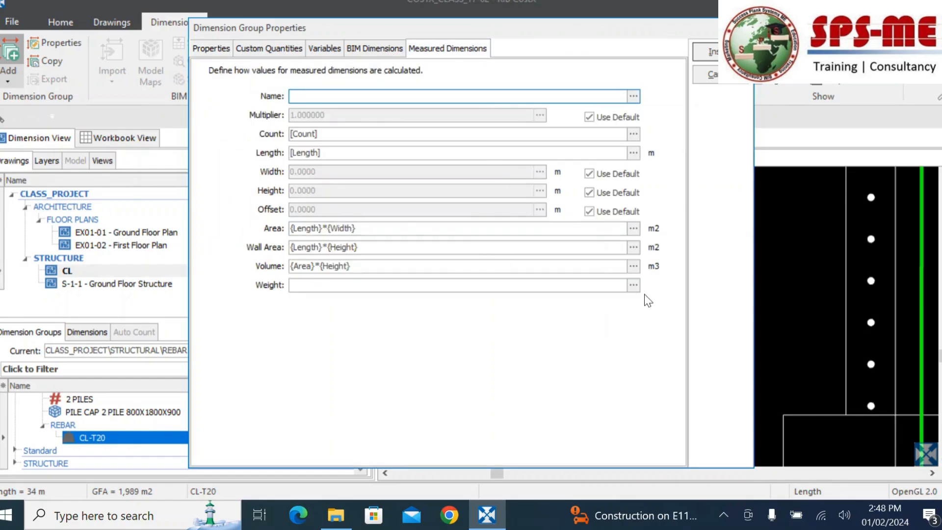
left_click(633, 286)
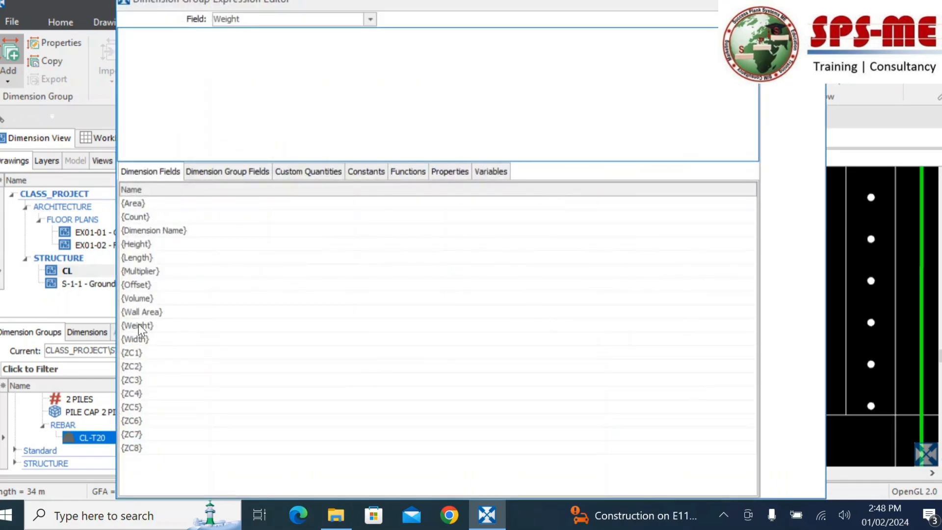
double_click(149, 258)
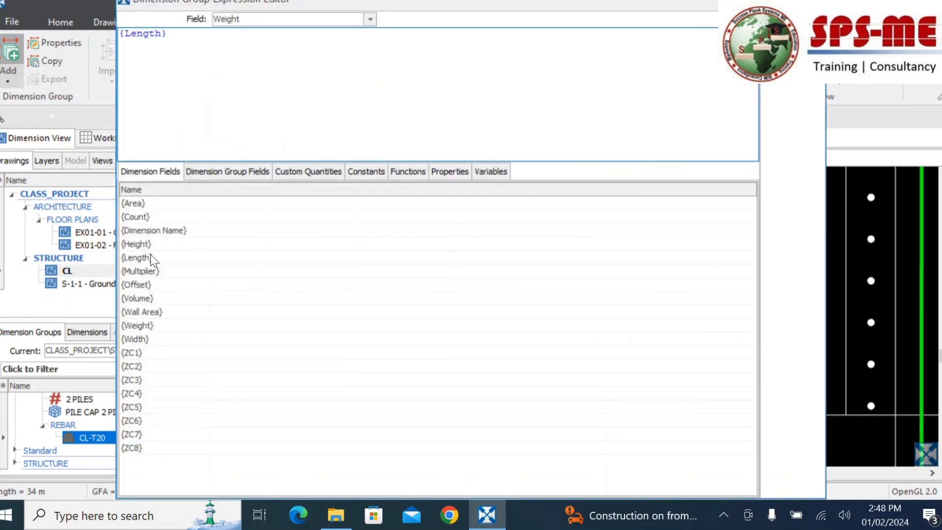
type("*")
left_click(366, 171)
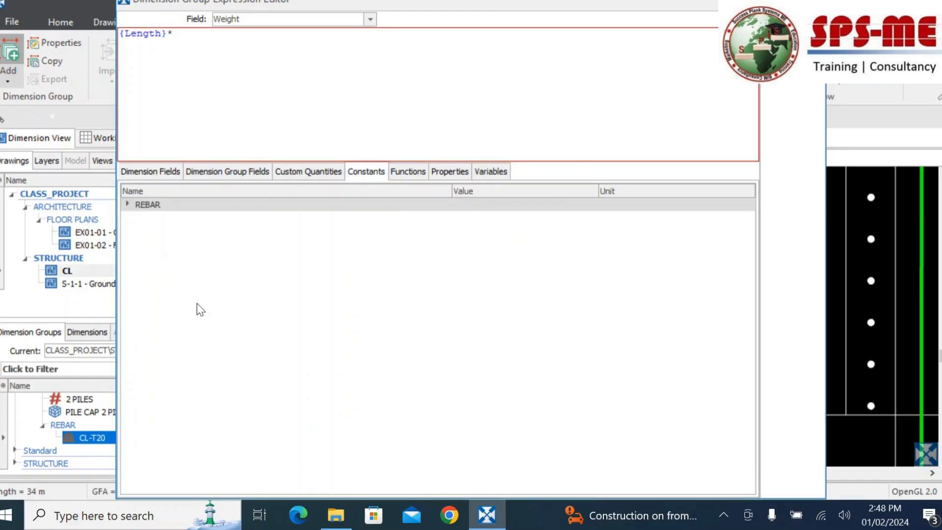
left_click(127, 204)
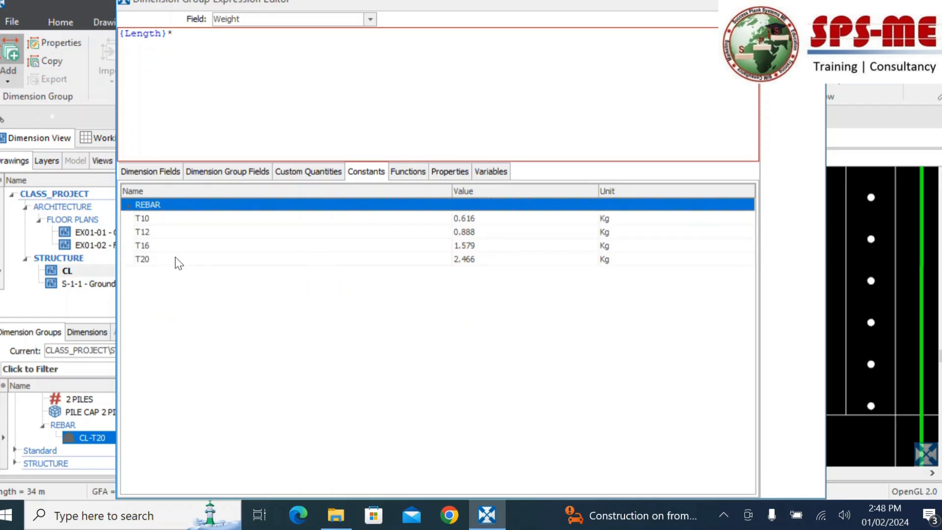
double_click(148, 246)
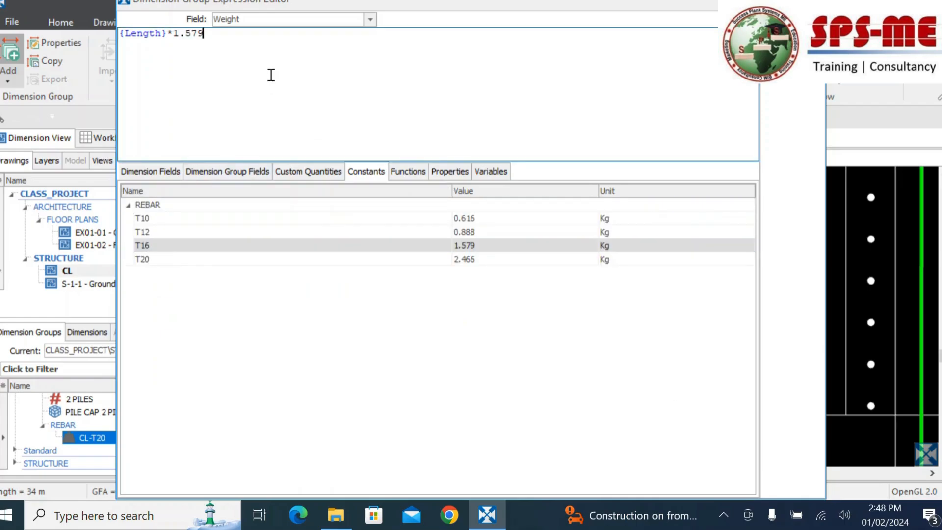
left_click(793, 23)
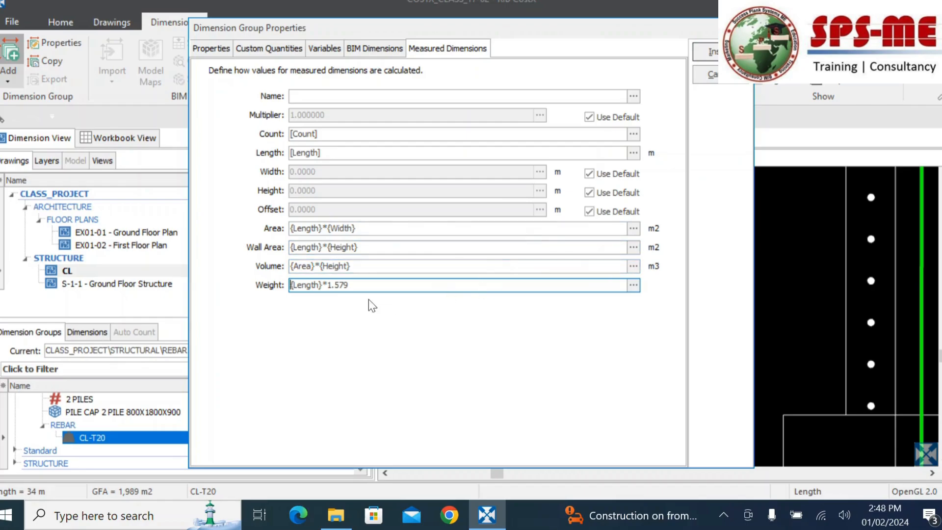
left_click(706, 51)
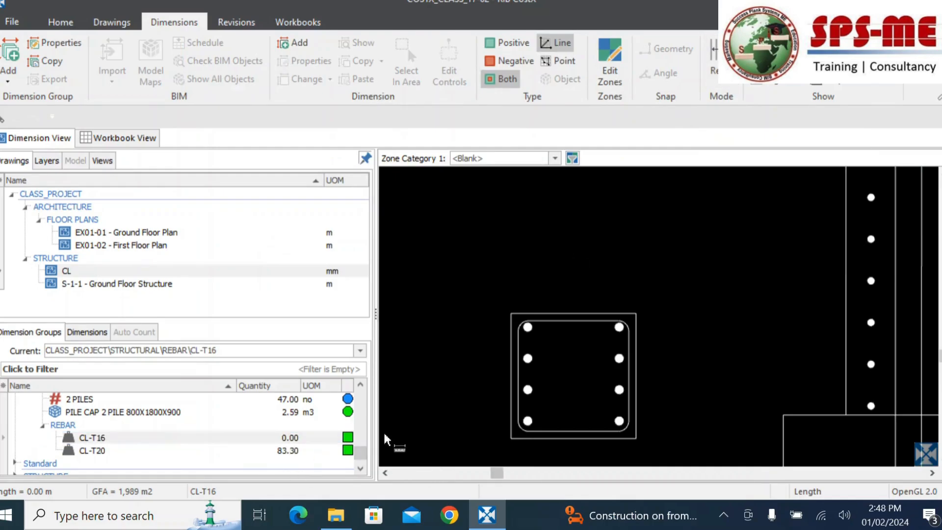
Measure the top side, upper-right bend and right side of the link in the column cross-section.
scroll(440, 363, "down", 2)
scroll(523, 415, "up", 2)
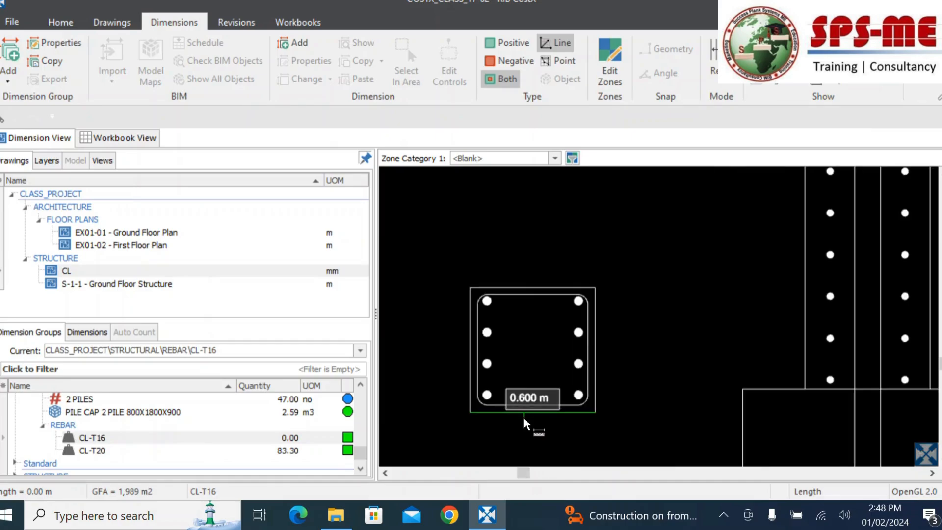
left_click(511, 297)
scroll(569, 298, "up", 3)
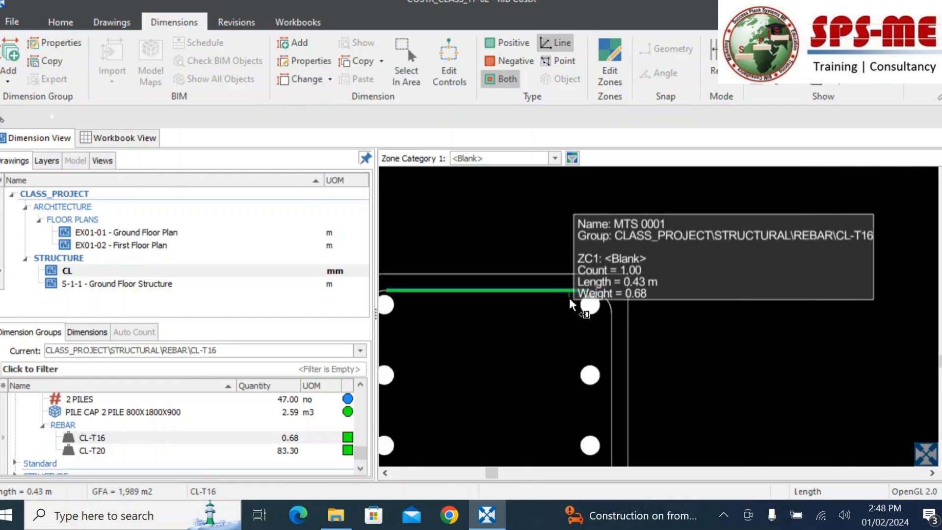
mouse_move(589, 290)
left_mouse_down()
mouse_move(602, 295)
mouse_move(613, 342)
left_mouse_up()
scroll(688, 293, "down", 3)
scroll(671, 355, "up", 4)
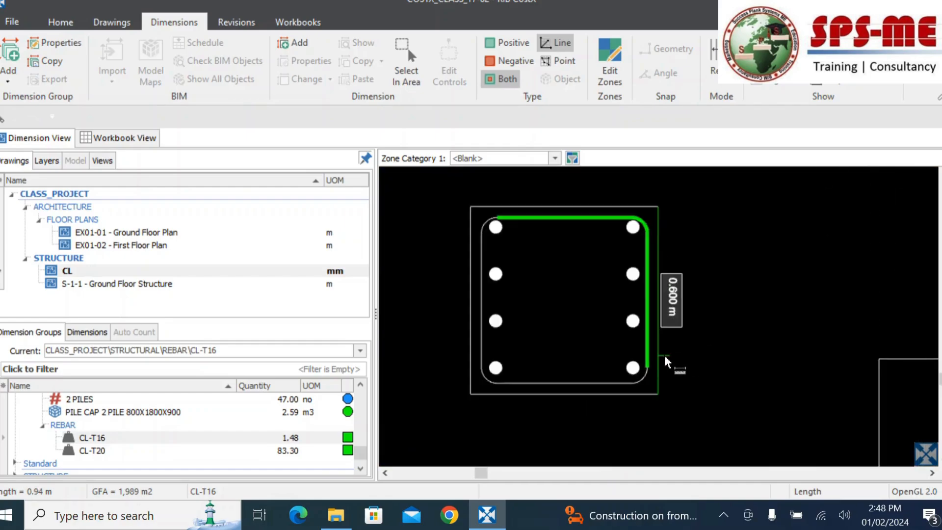
Continue measuring the link around its lower bends along the bottom and left sides.
mouse_move(640, 381)
left_mouse_down()
mouse_move(563, 407)
mouse_move(611, 408)
mouse_move(584, 358)
left_mouse_up()
scroll(746, 414, "down", 3)
scroll(732, 419, "up", 3)
scroll(573, 401, "down", 2)
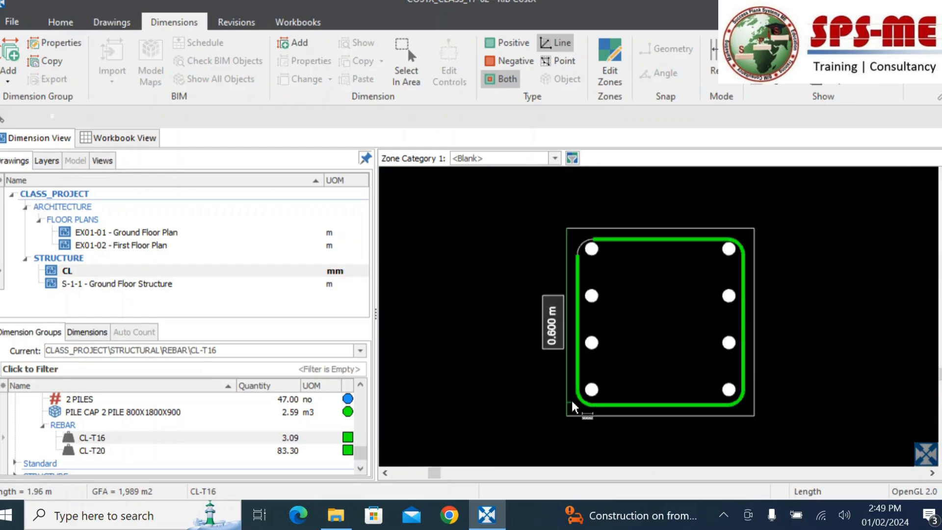
Close the link measurement by covering the upper-left bend between the left and top sides.
scroll(575, 297, "up", 3)
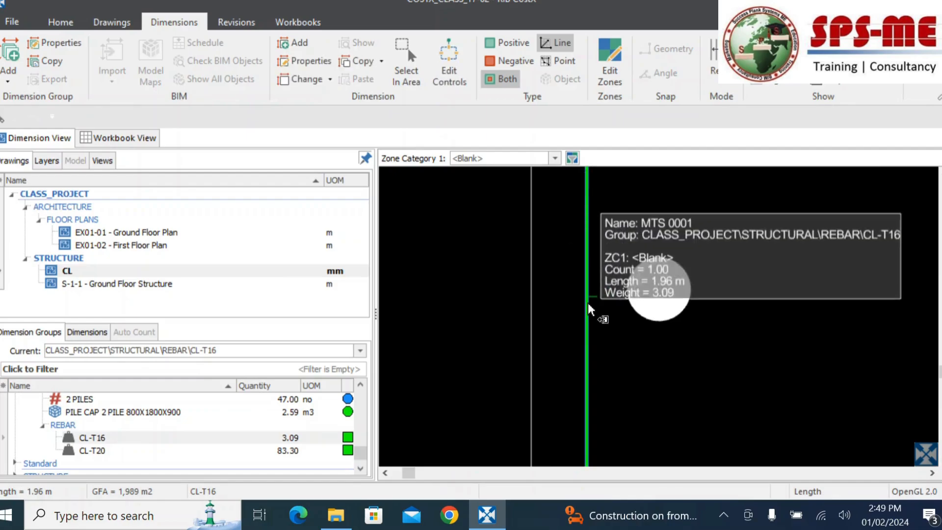
scroll(594, 274, "down", 1)
scroll(595, 262, "up", 3)
scroll(587, 250, "up", 1)
left_click(593, 275)
scroll(593, 275, "down", 1)
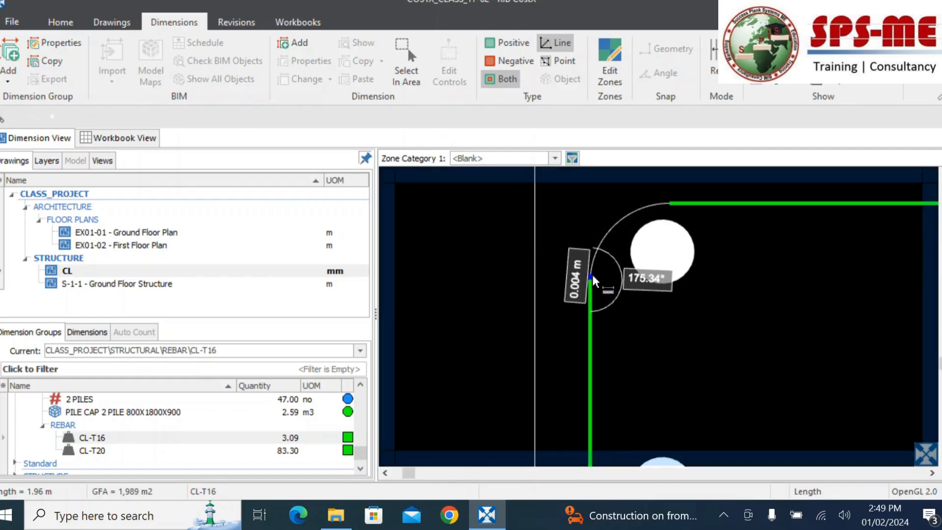
double_click(672, 205)
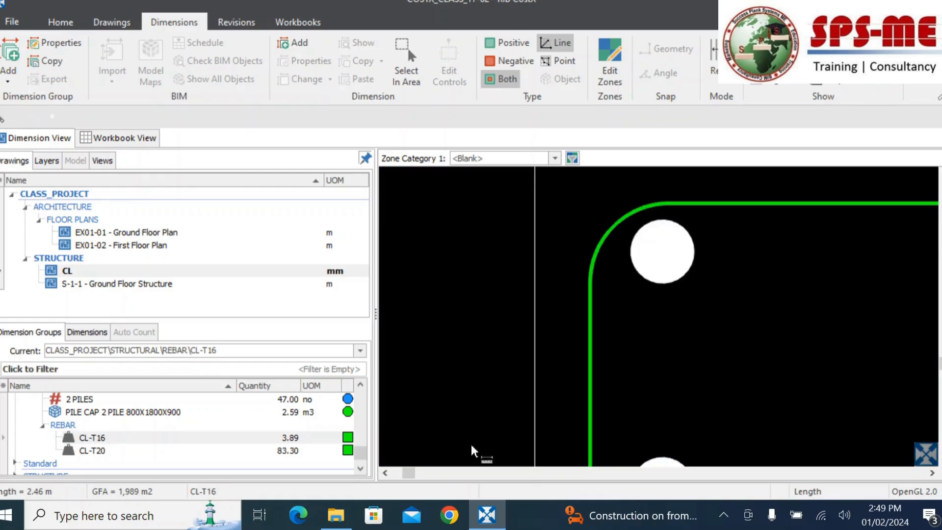
Review the measured link's length and weight in the column cross-section.
scroll(638, 255, "down", 3)
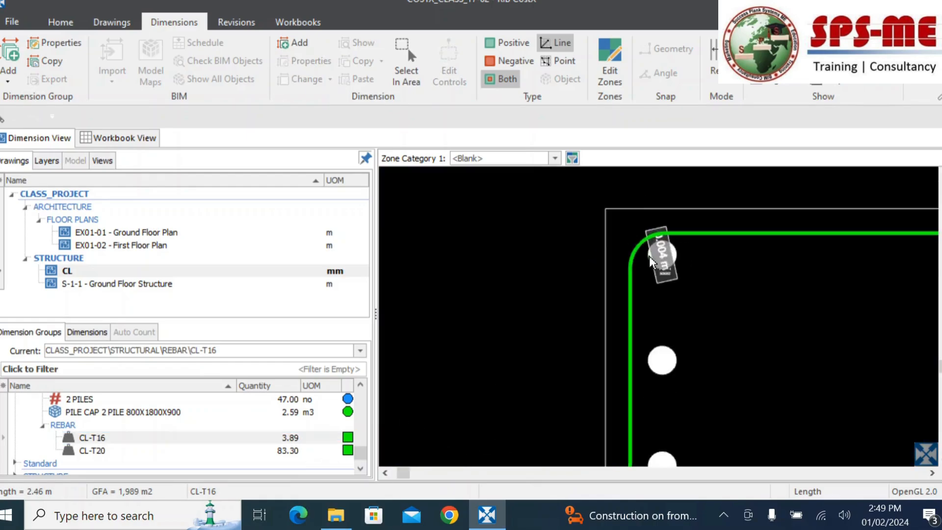
mouse_move(312, 444)
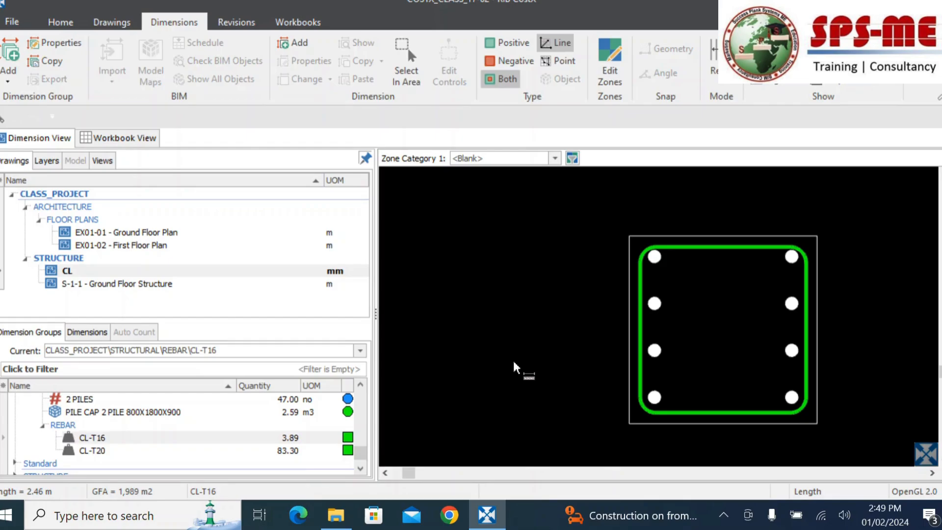
left_click(745, 249)
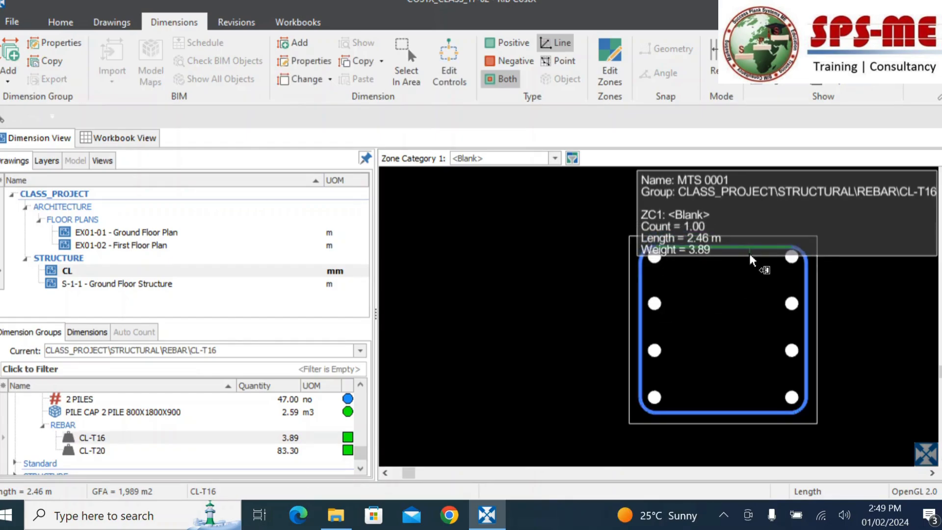
left_click(801, 253)
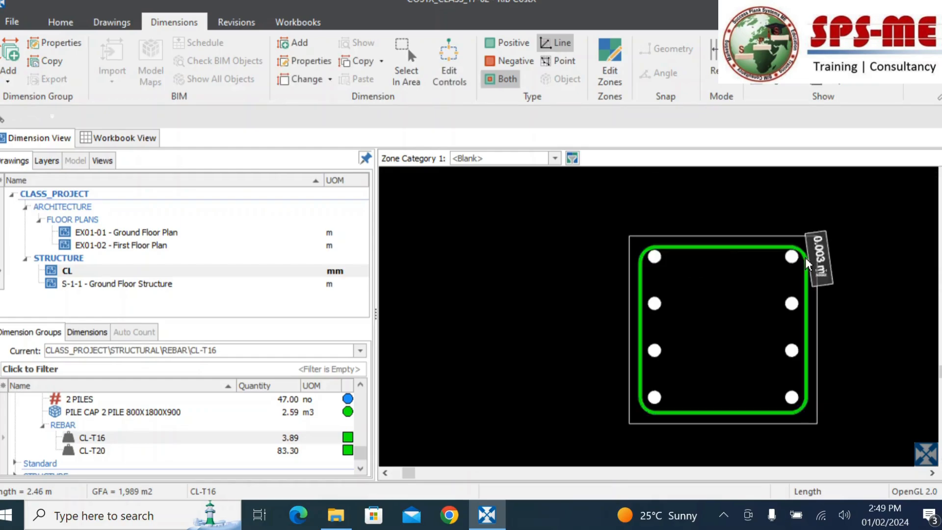
key("Escape")
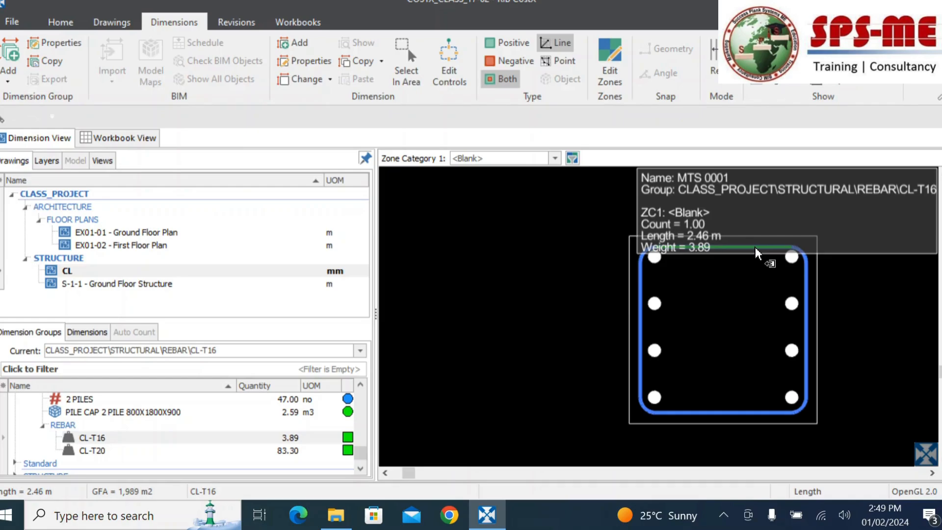
Start a manually entered dimension in the CL-T16 group and name it LL.
left_click(93, 437)
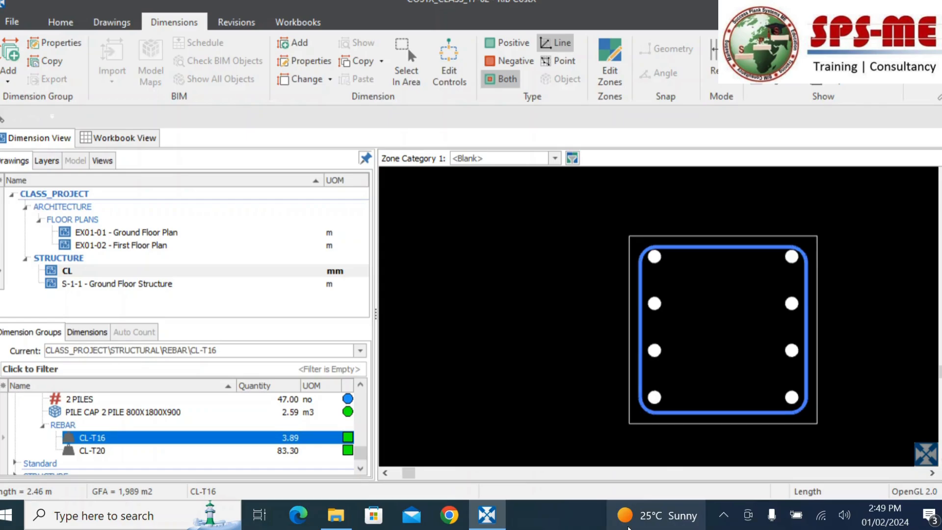
left_click(669, 337)
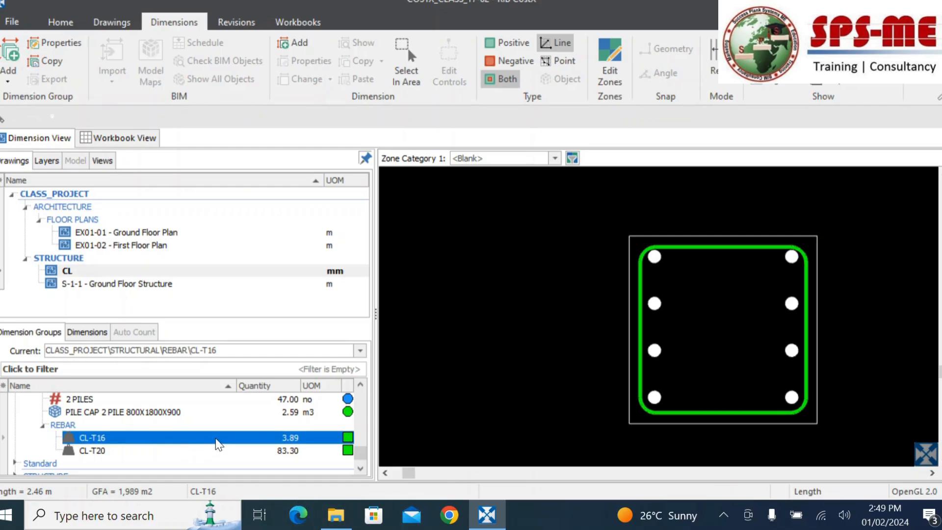
mouse_move(219, 444)
left_click(300, 43)
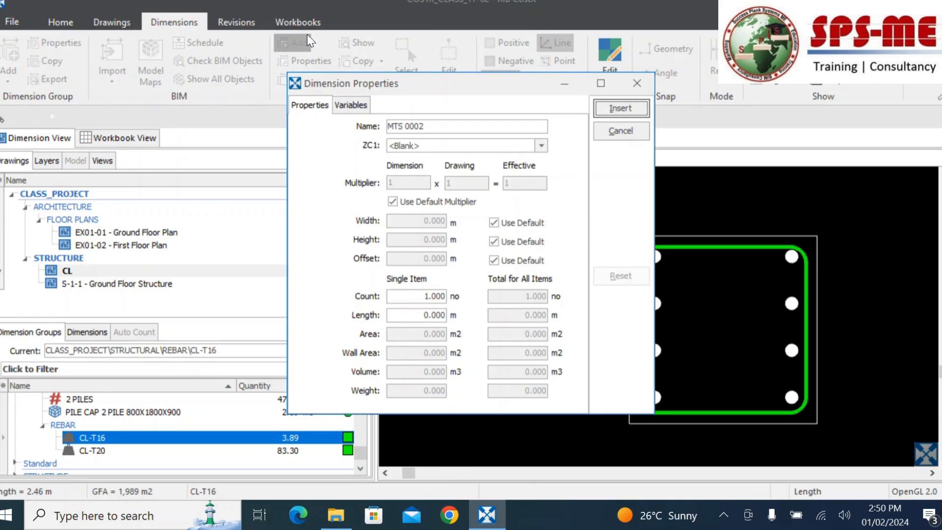
left_click_drag(443, 126, 336, 117)
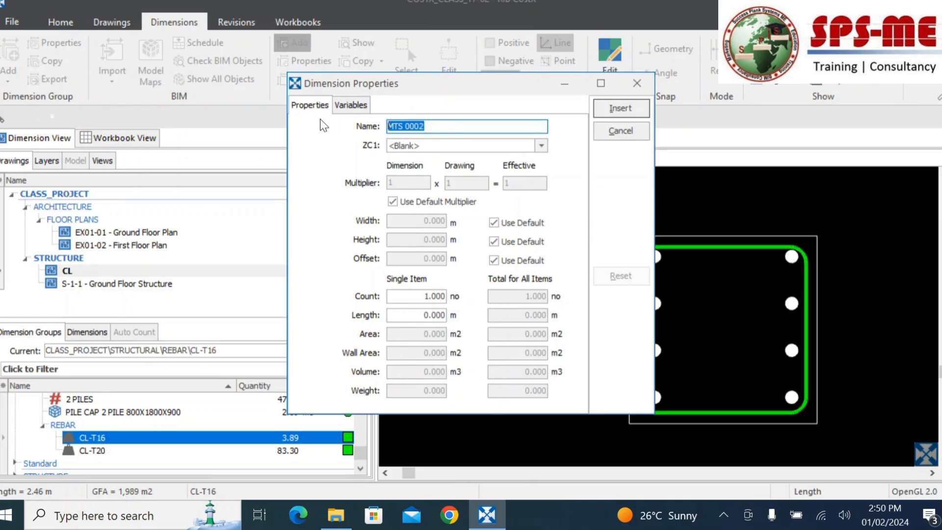
type("LAPS")
key("BackSpace")
key("BackSpace")
key("BackSpace")
type("I")
key("BackSpace")
type("I")
key("BackSpace")
type("L")
Set the LL dimension's length to 0.4 m and insert it into the CL-T16 group.
left_click(422, 315)
left_click_drag(407, 319, 366, 313)
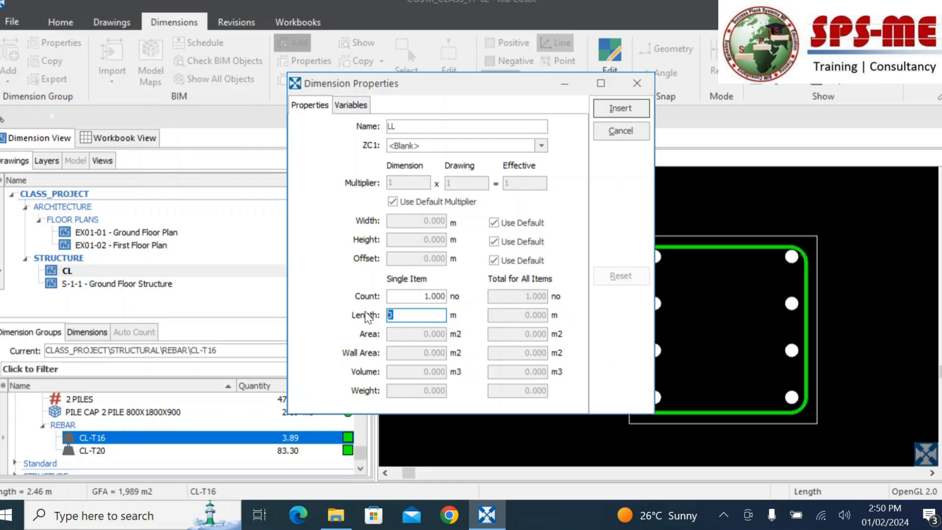
type("0.4")
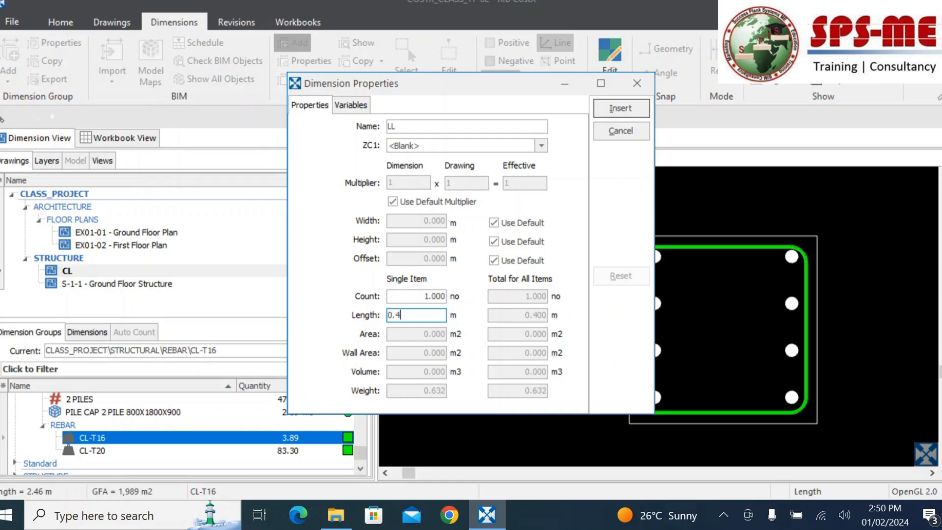
left_click(623, 108)
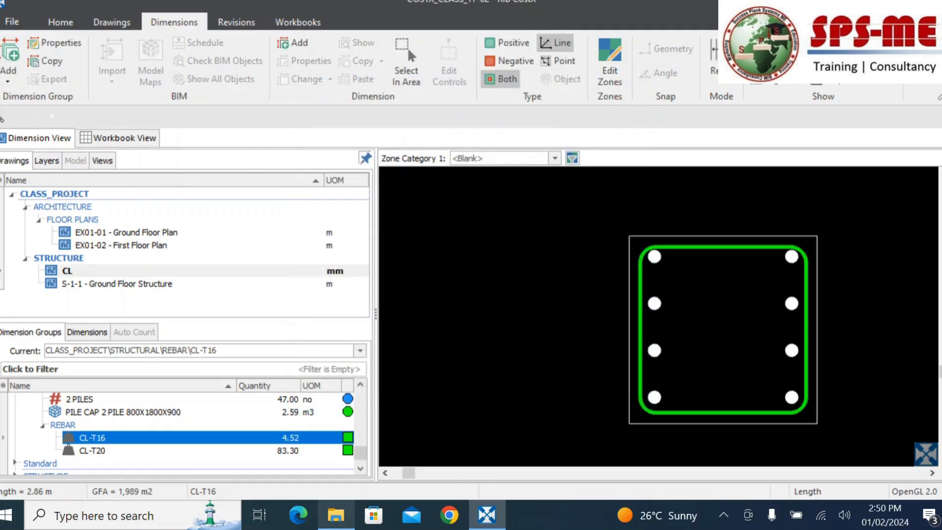
Check the T16 link callout on the column elevation for the number of links.
mouse_move(293, 438)
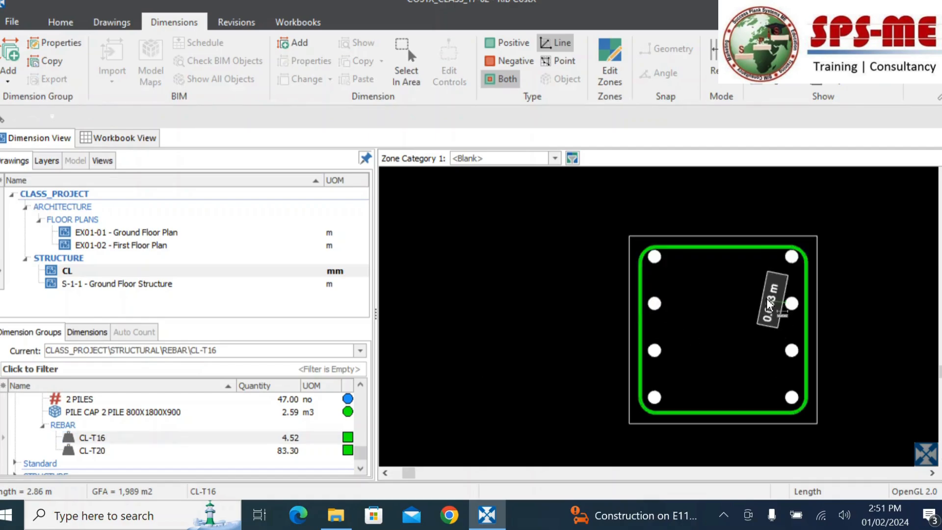
scroll(657, 354, "down", 4)
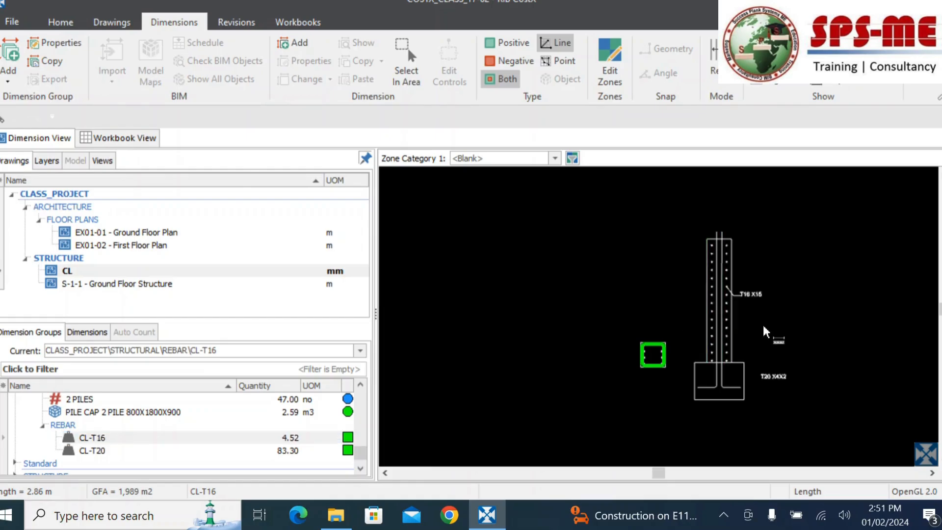
scroll(764, 325, "up", 3)
left_click(661, 222)
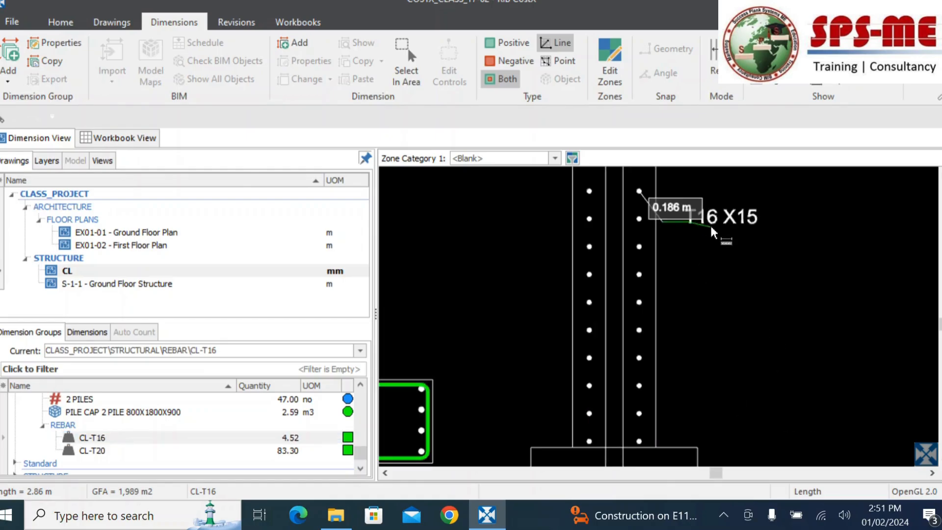
key("Escape")
Set the CL-T16 group's default multiplier to 15 and apply it to all dimensions that use the default multiplier.
left_click(140, 441)
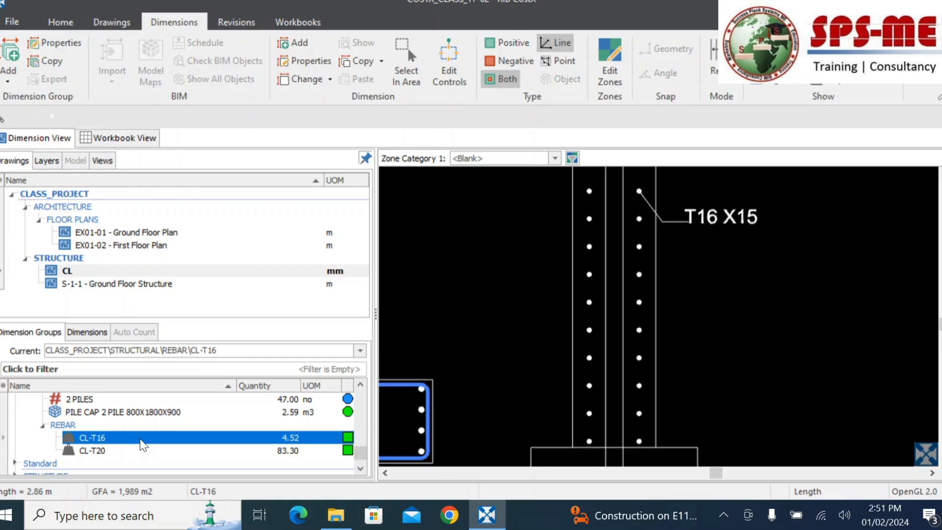
double_click(142, 444)
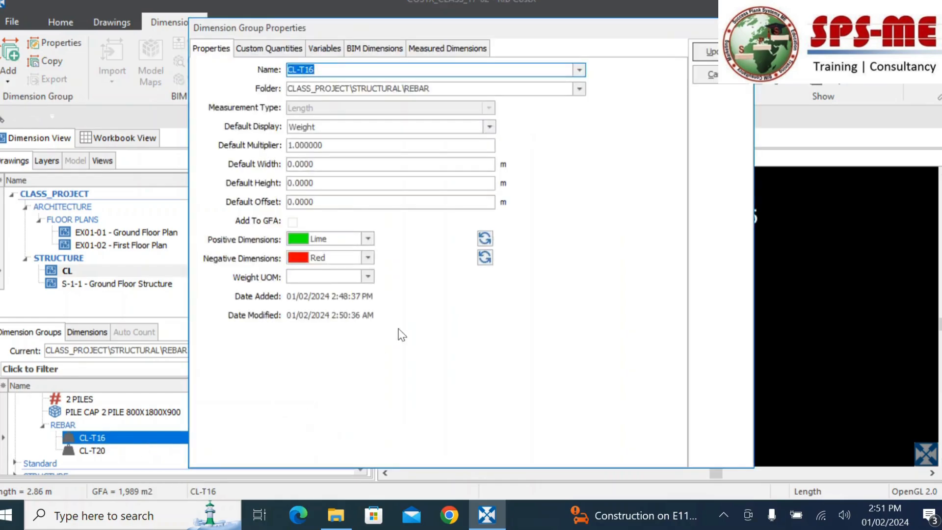
left_click(340, 144)
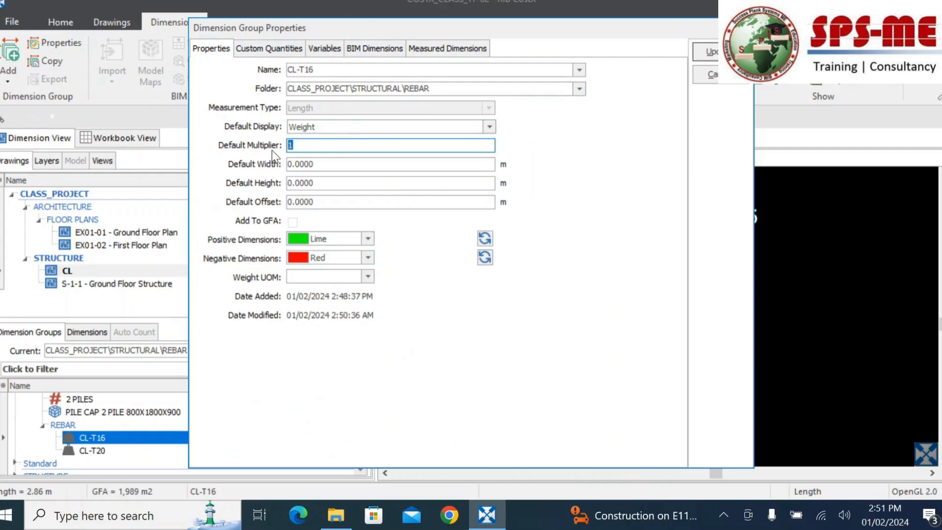
left_click(323, 150)
type(".58")
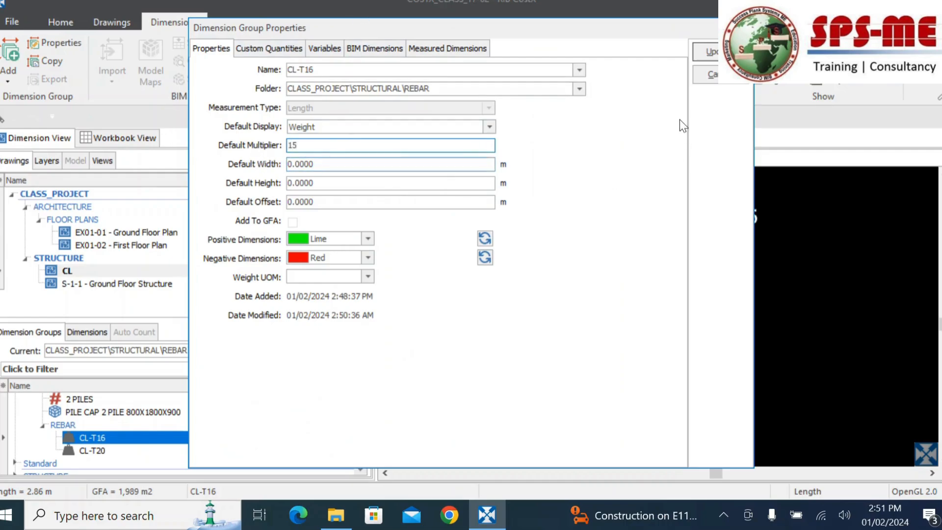
left_click(706, 52)
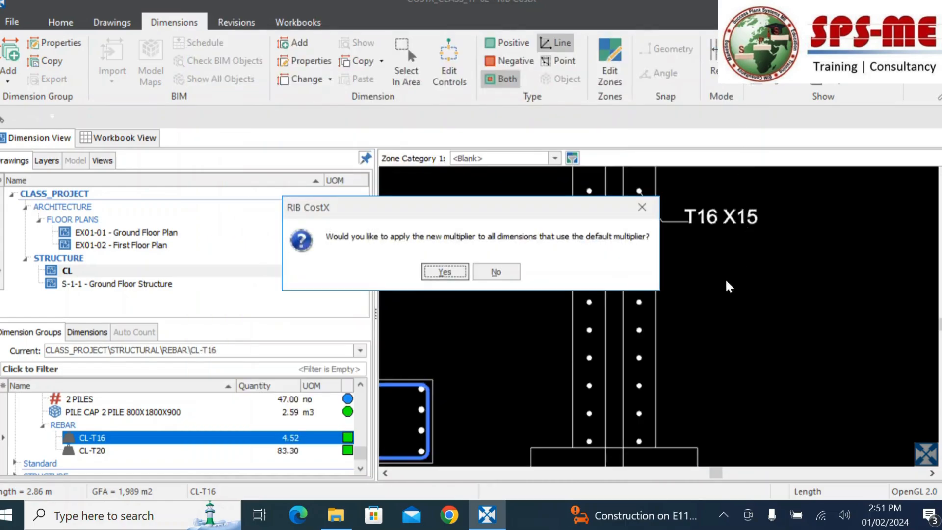
left_click(434, 273)
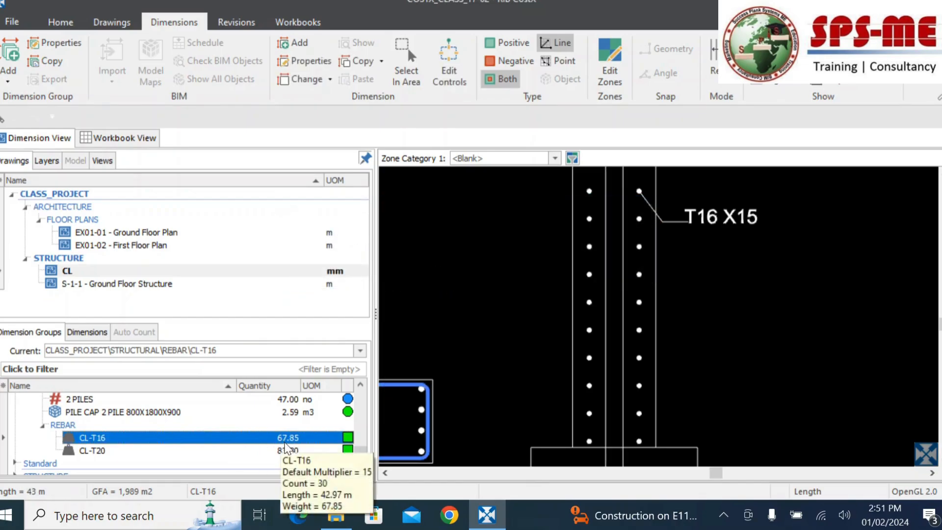
left_click(480, 426)
scroll(481, 362, "down", 3)
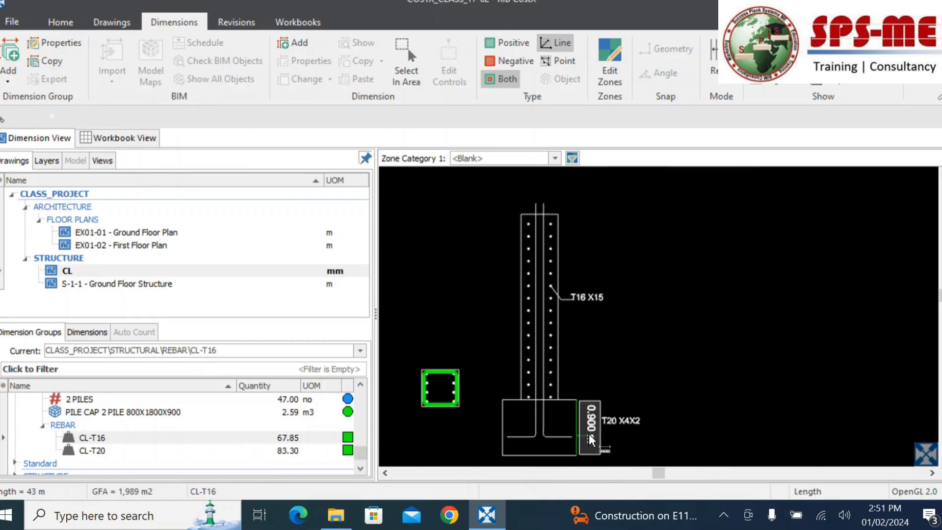